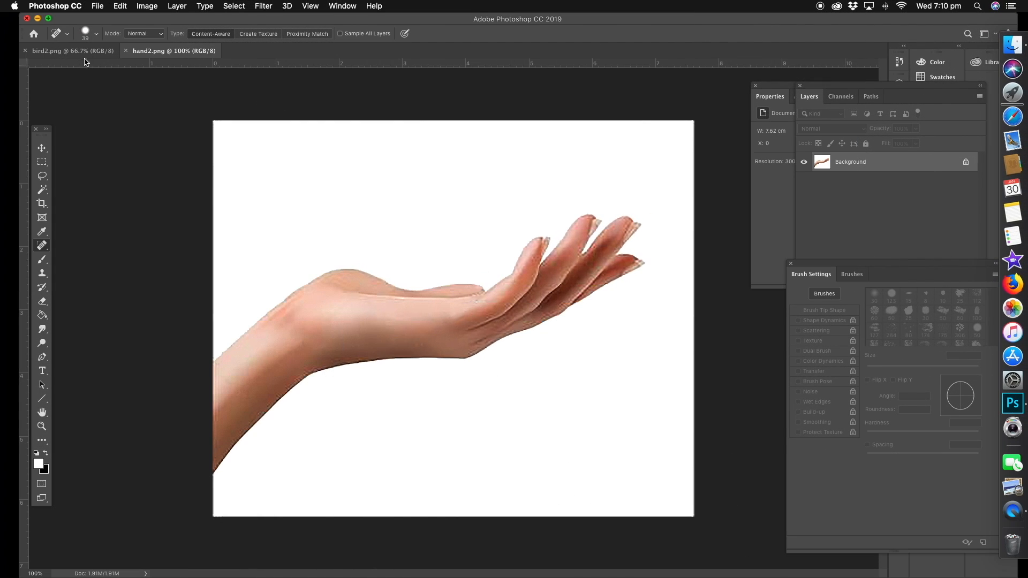
# Step: Examine the hand2.png image up close, and fit the whole hand back on screen
pyautogui.click(87, 52)
pyautogui.hotkey('ctrl', 'Tab')
pyautogui.press('super+equal')
pyautogui.press('super+equal')
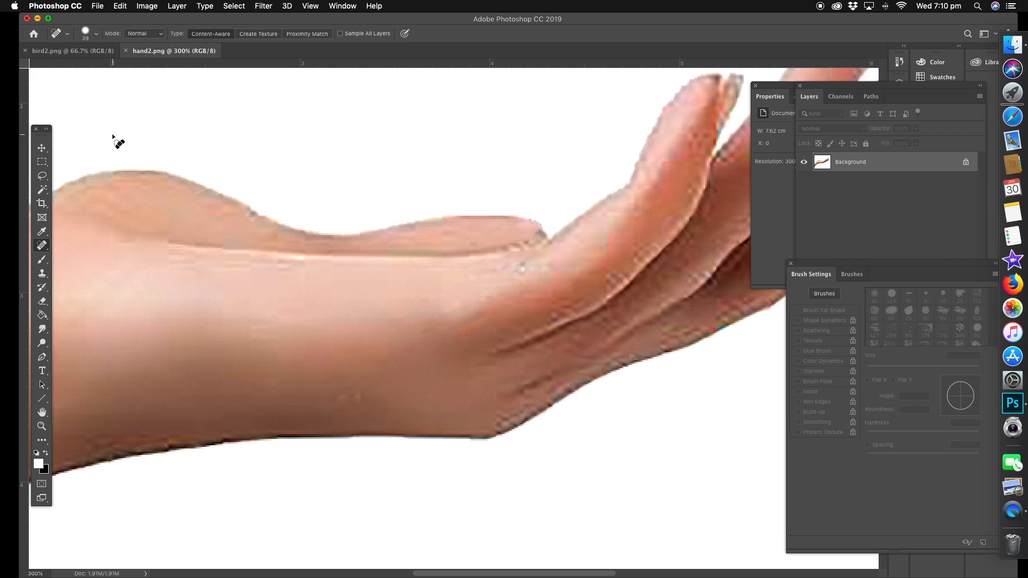
pyautogui.click(41, 426)
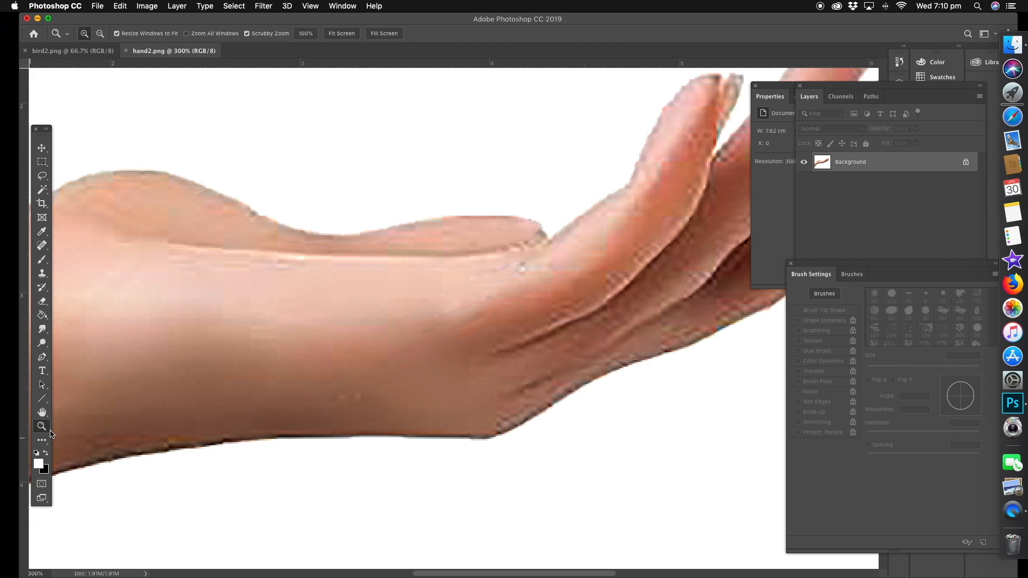
pyautogui.rightClick(210, 125)
pyautogui.click(236, 128)
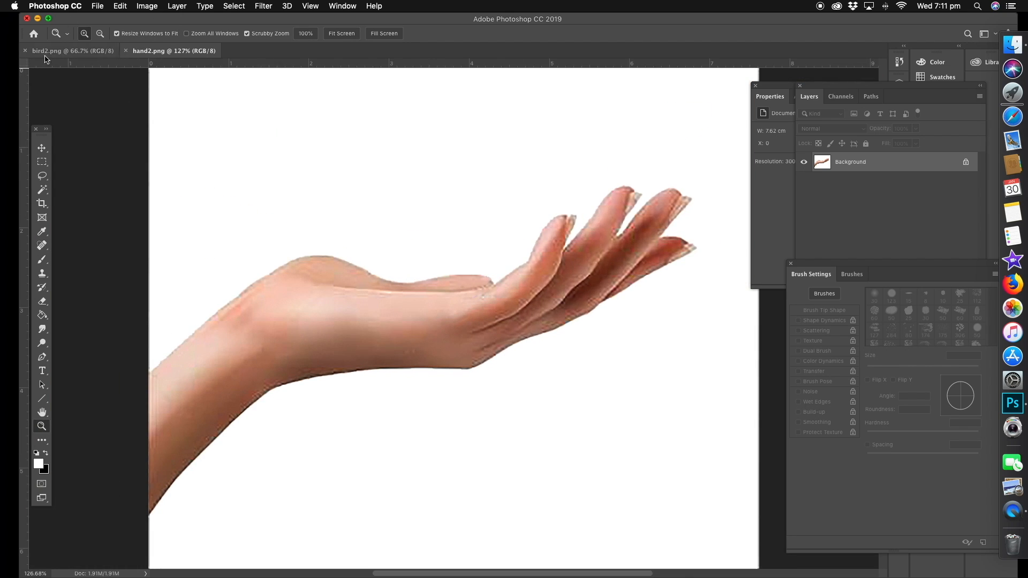
pyautogui.click(97, 7)
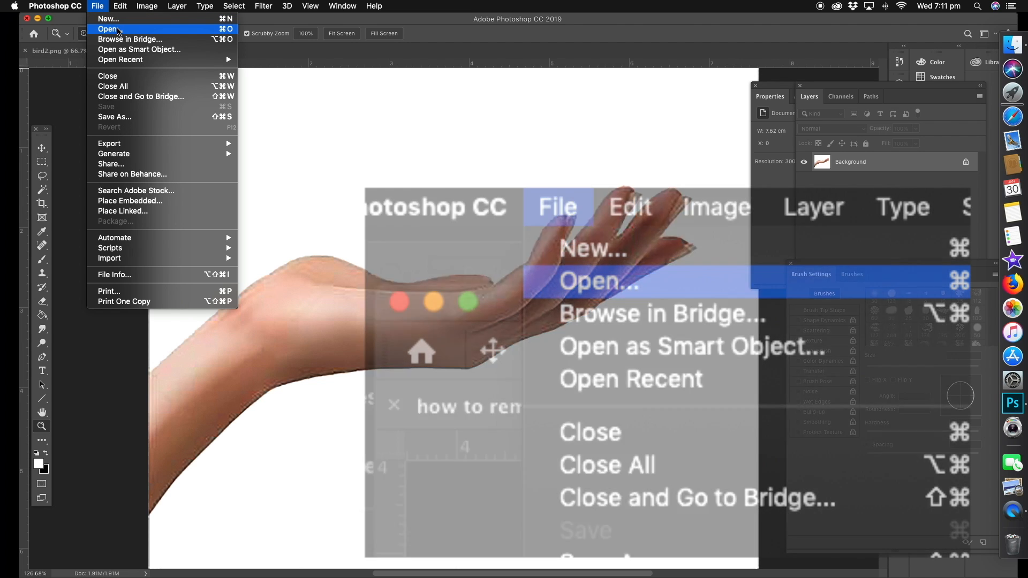
pyautogui.click(118, 30)
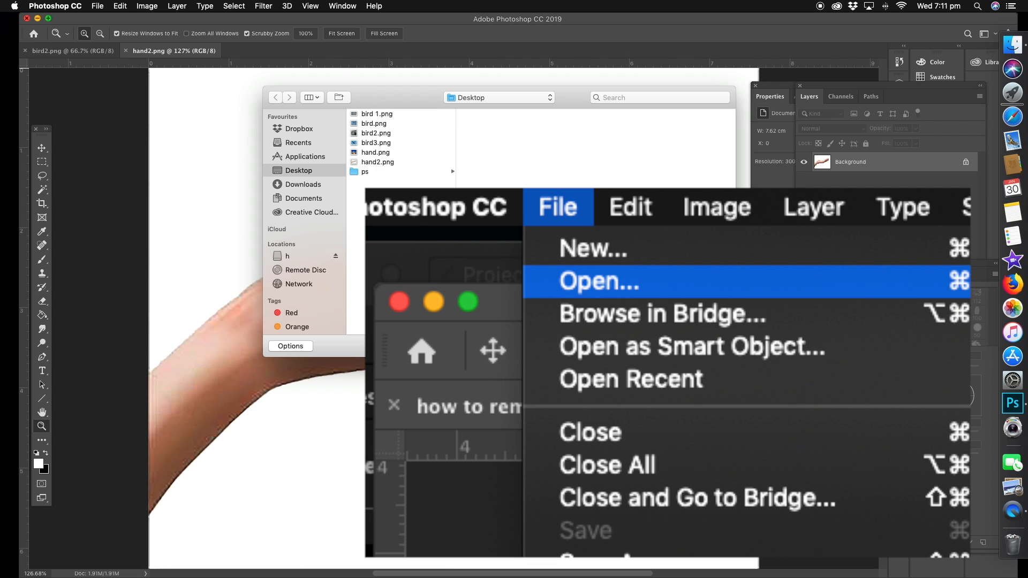
pyautogui.click(656, 345)
# Step: Compare the open hand2.png and bird2.png images, and examine the bird more closely
pyautogui.click(90, 54)
pyautogui.click(161, 53)
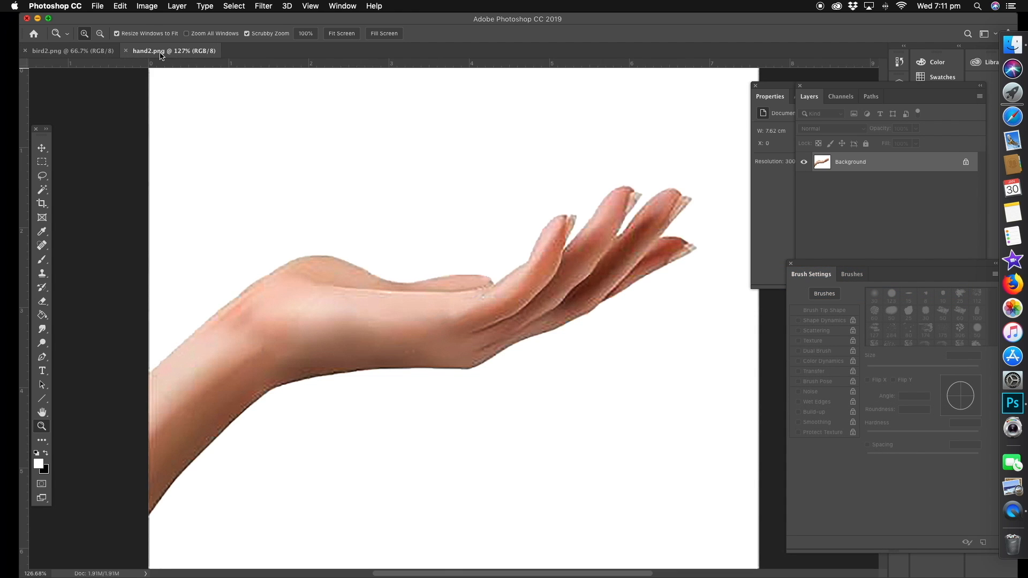
pyautogui.click(76, 52)
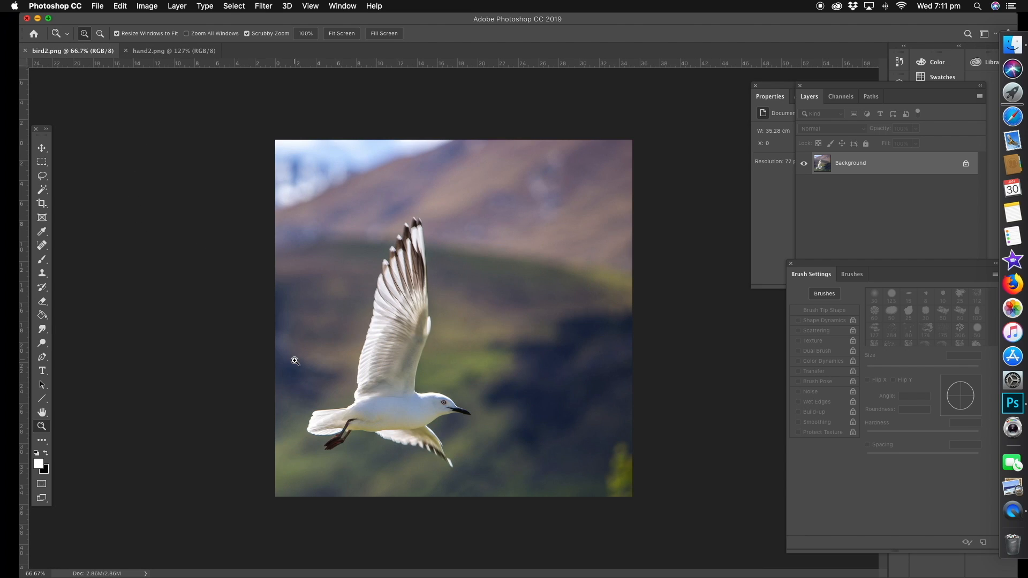
pyautogui.click(182, 53)
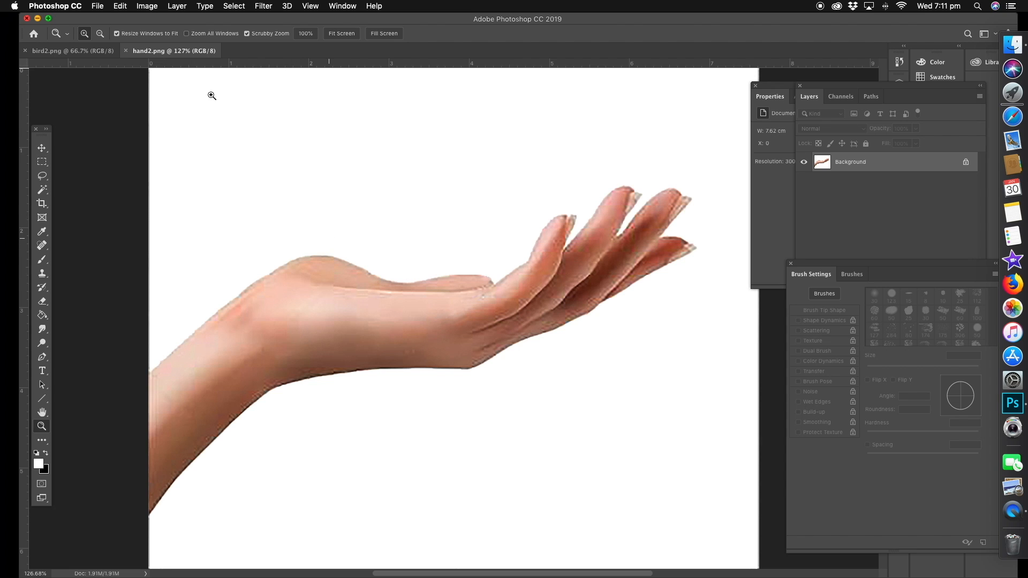
pyautogui.click(80, 52)
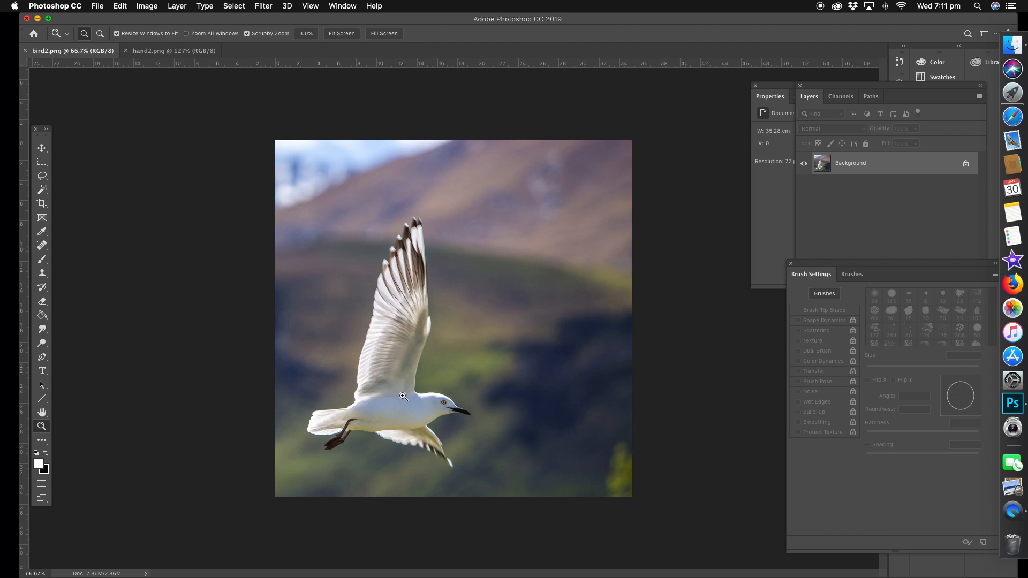
pyautogui.click(410, 374)
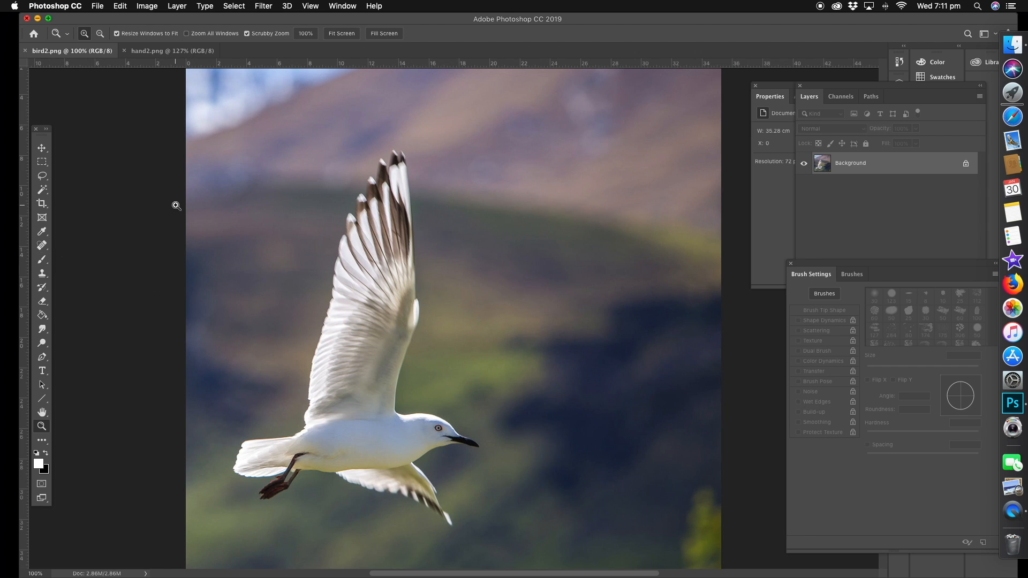
pyautogui.keyDown('alt'); pyautogui.click(411, 281); pyautogui.keyUp('alt')
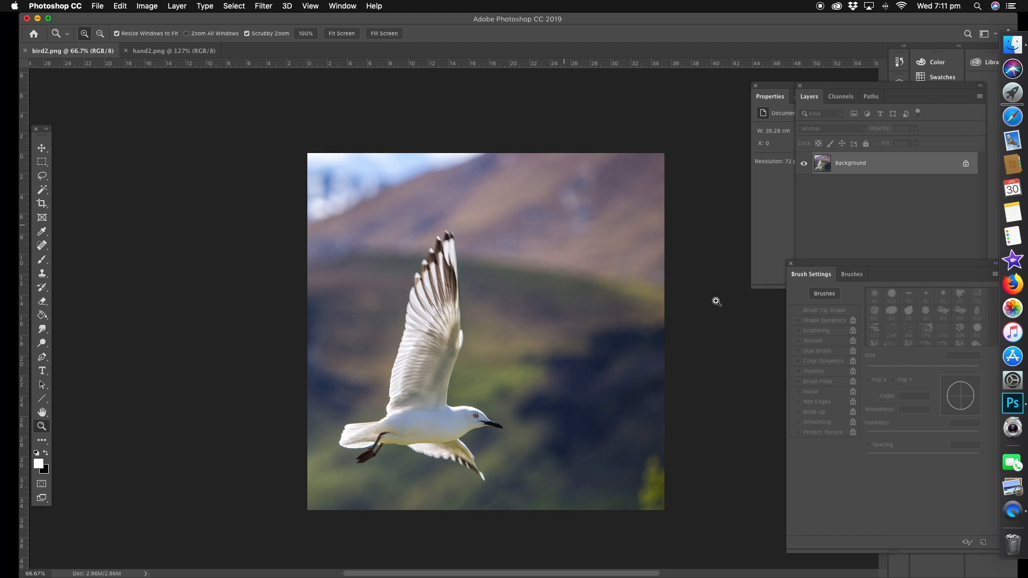
# Step: Bring the Layers panel to the front and move it closer to the bird image
pyautogui.click(848, 89)
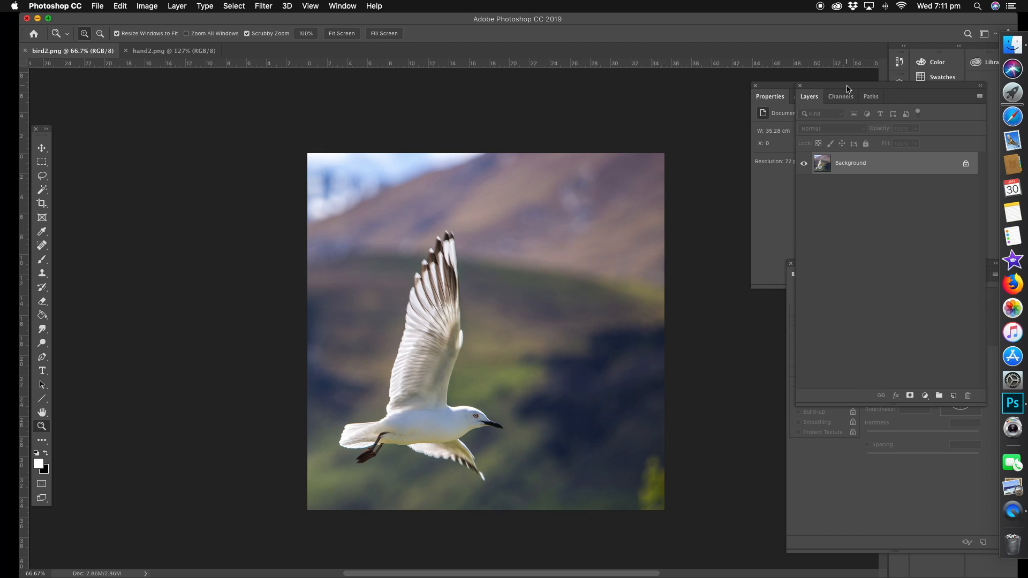
pyautogui.moveTo(823, 98)
pyautogui.mouseDown()
pyautogui.moveTo(803, 111)
pyautogui.moveTo(695, 110)
pyautogui.mouseUp()
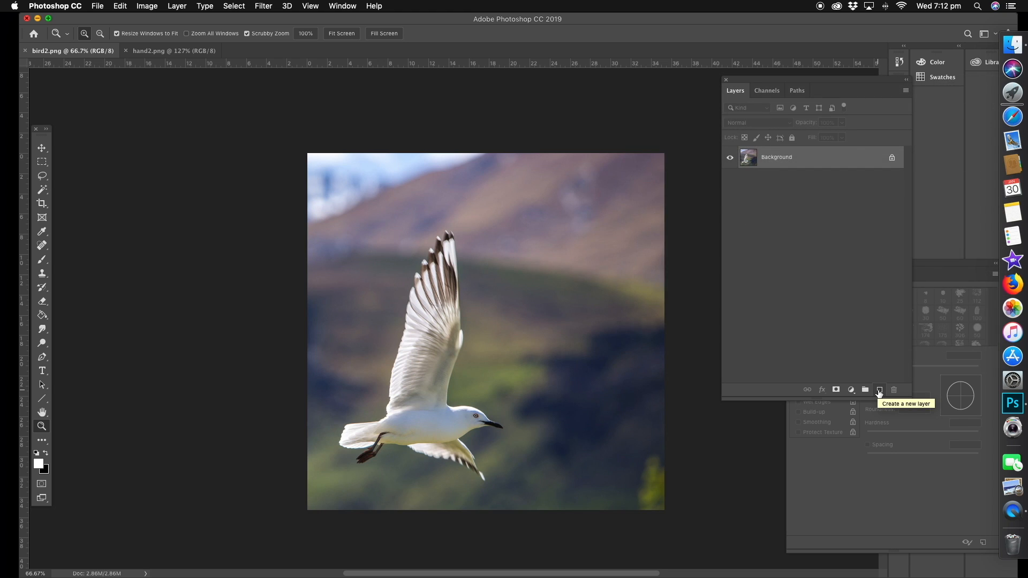
# Step: Add an empty layer above the Background layer in bird2.png and undo it
pyautogui.click(879, 391)
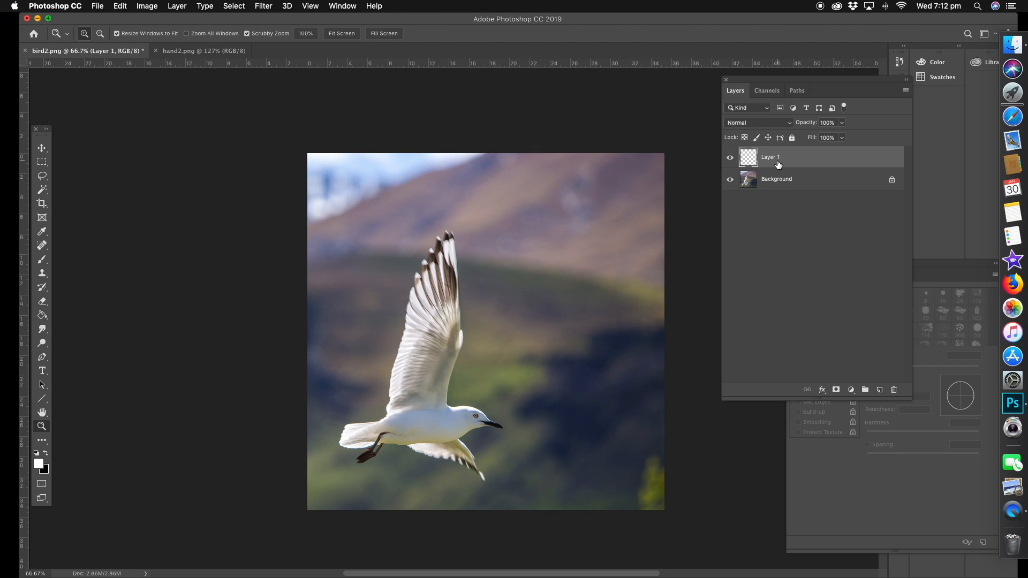
pyautogui.click(122, 7)
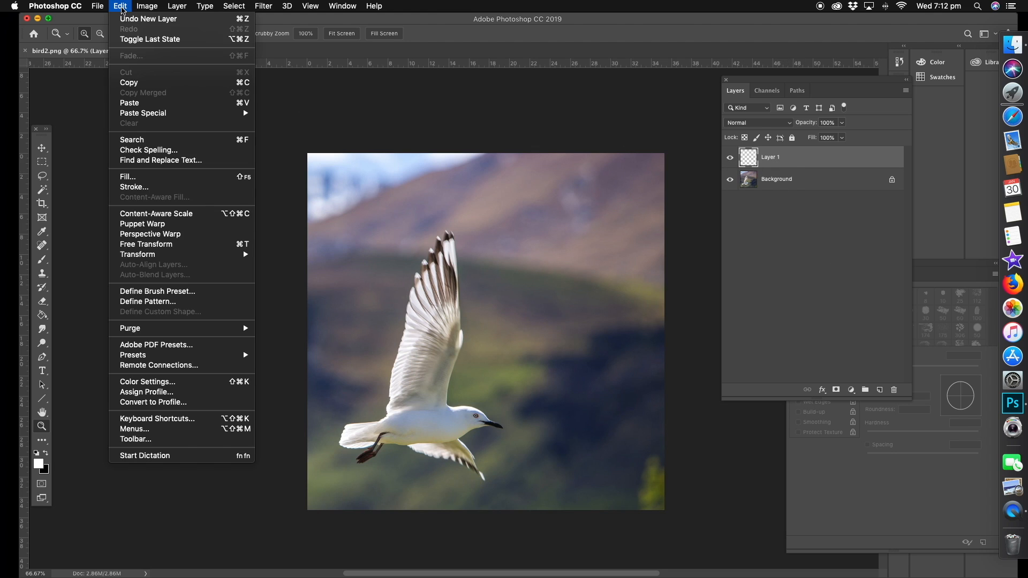
pyautogui.click(128, 21)
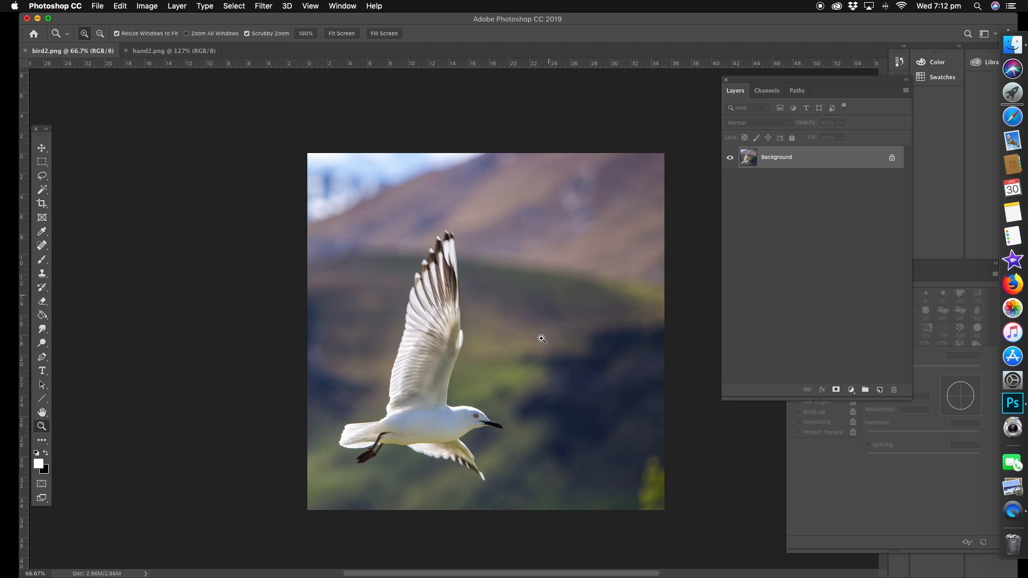
# Step: Duplicate the Background layer of bird2.png under the name "copy pic"
pyautogui.rightClick(790, 159)
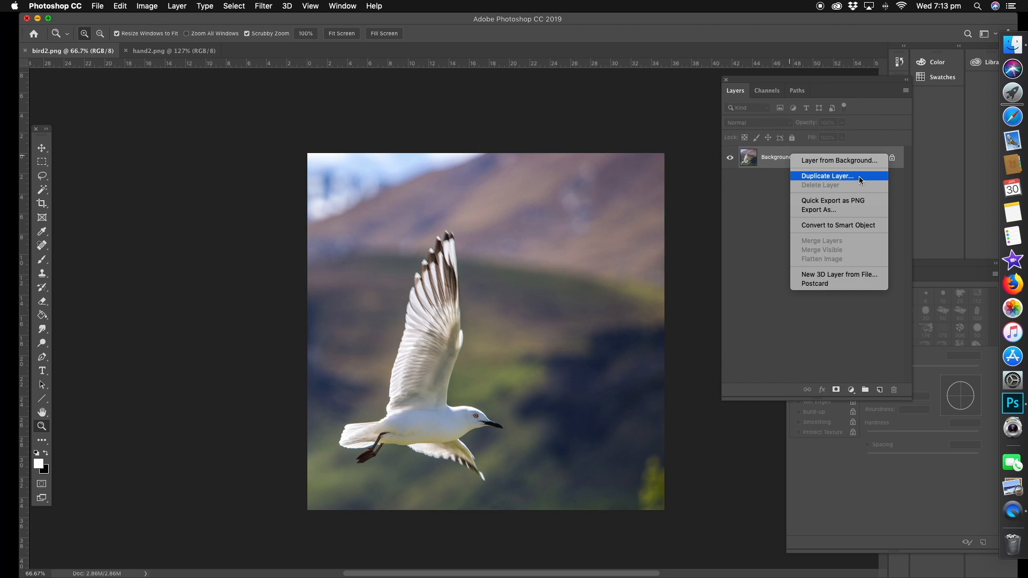
pyautogui.click(859, 176)
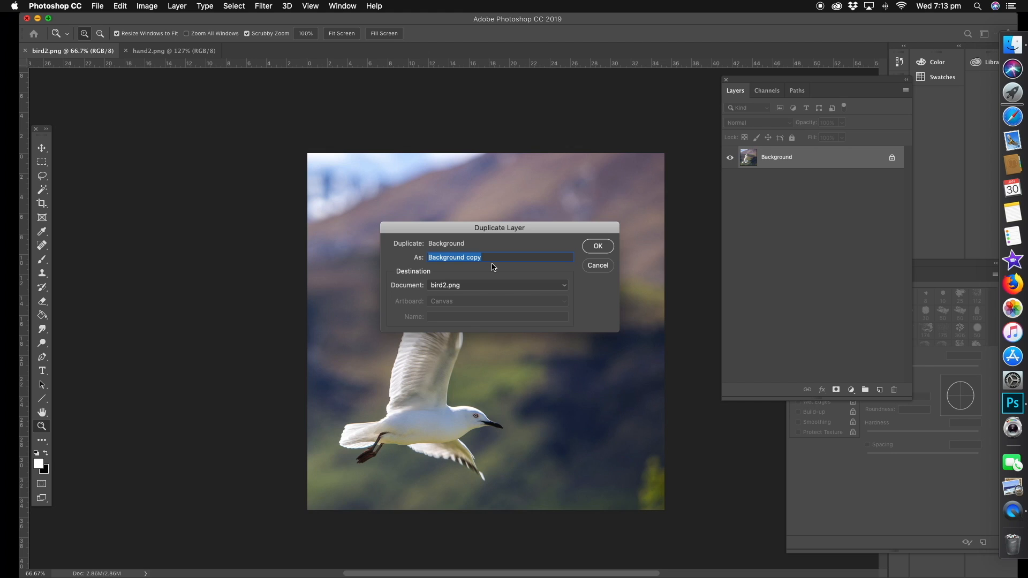
pyautogui.write('copy pic')
pyautogui.click(598, 245)
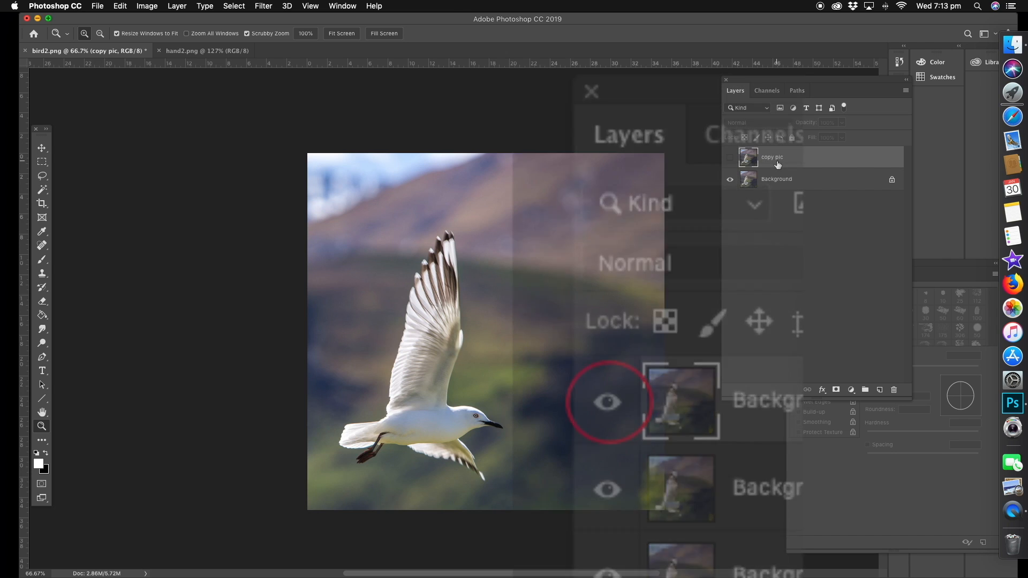
# Step: Leave only the copy pic layer visible, with Background hidden, and make copy pic the active layer
pyautogui.click(729, 180)
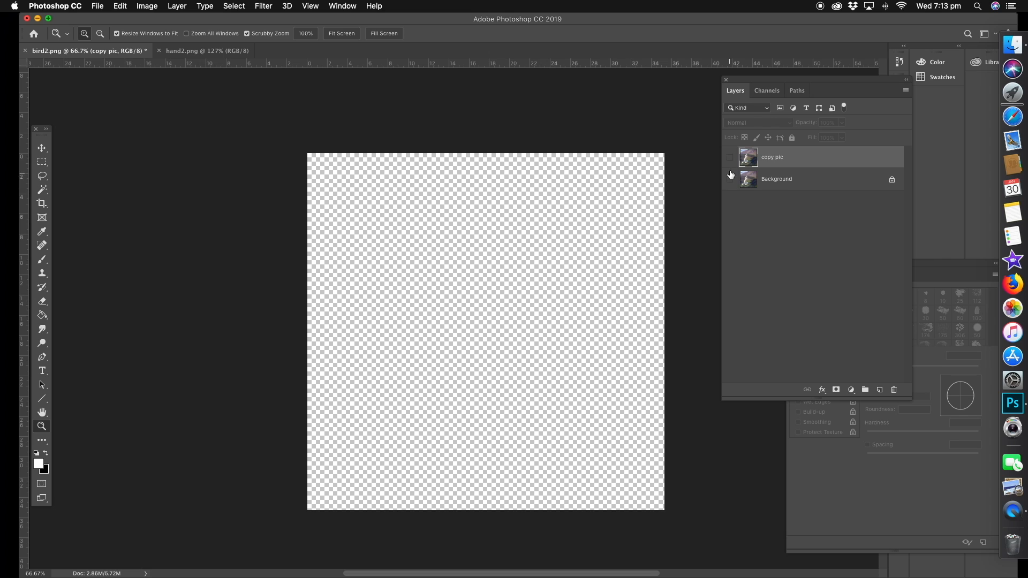
pyautogui.click(729, 158)
pyautogui.click(730, 180)
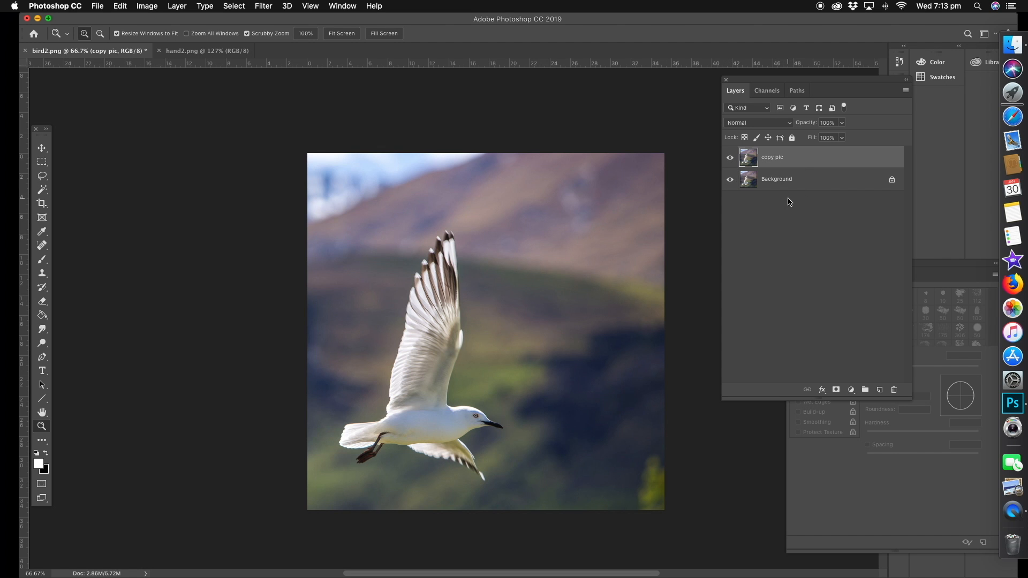
pyautogui.click(730, 181)
pyautogui.click(776, 184)
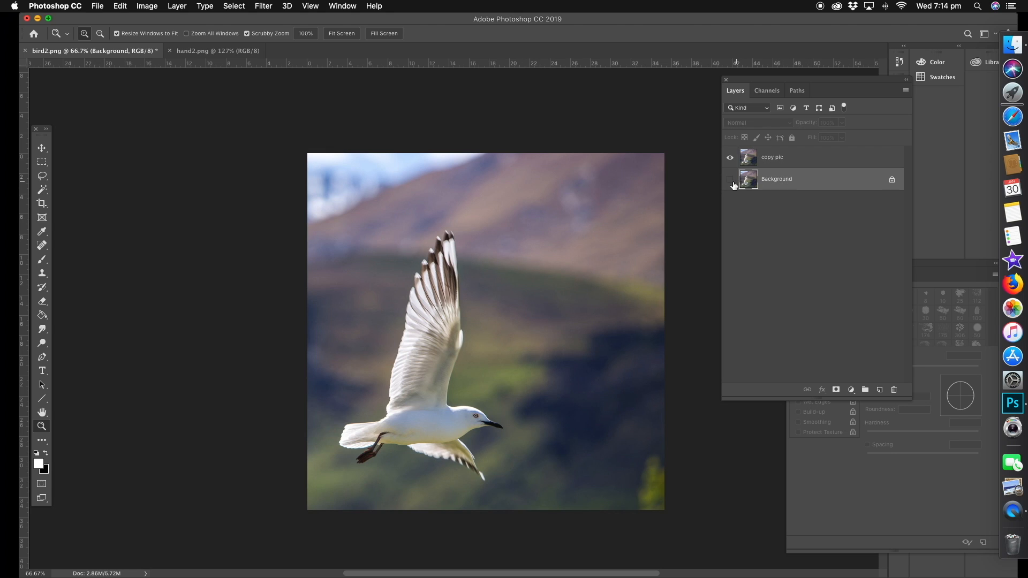
pyautogui.click(789, 157)
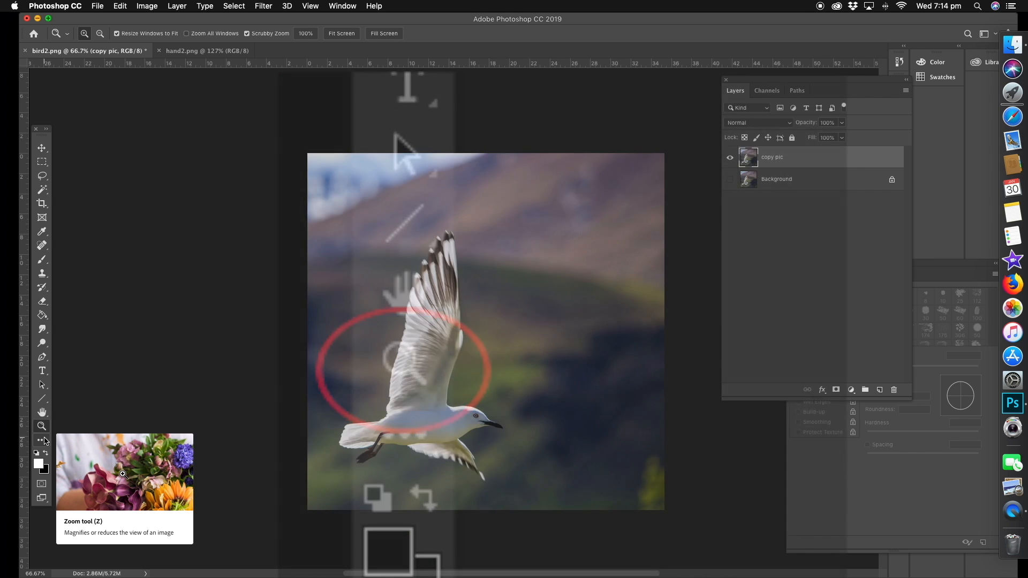
# Step: Magnify the bird image to 500% and bring the head and beak fully into view
pyautogui.click(41, 427)
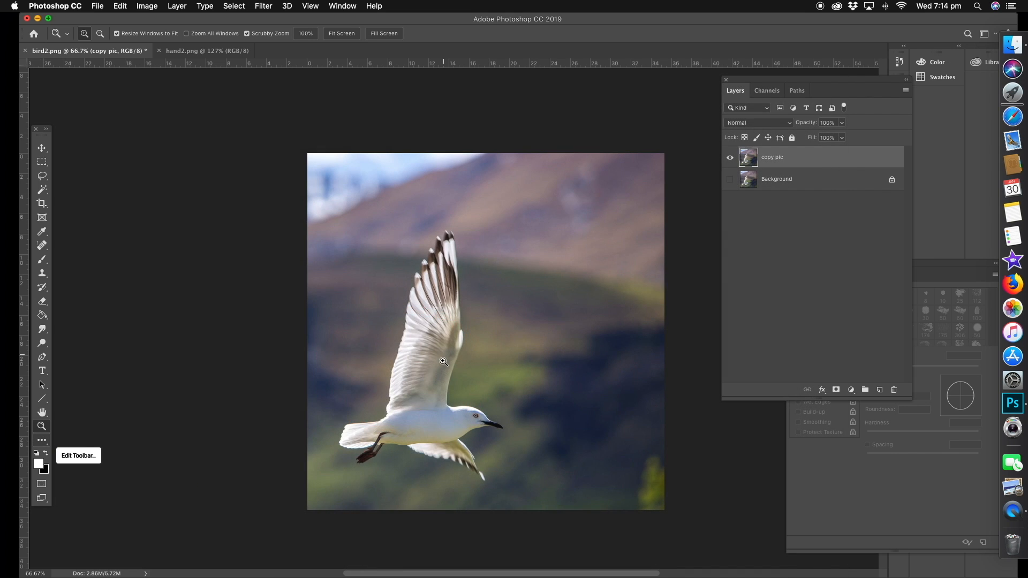
pyautogui.click(429, 376)
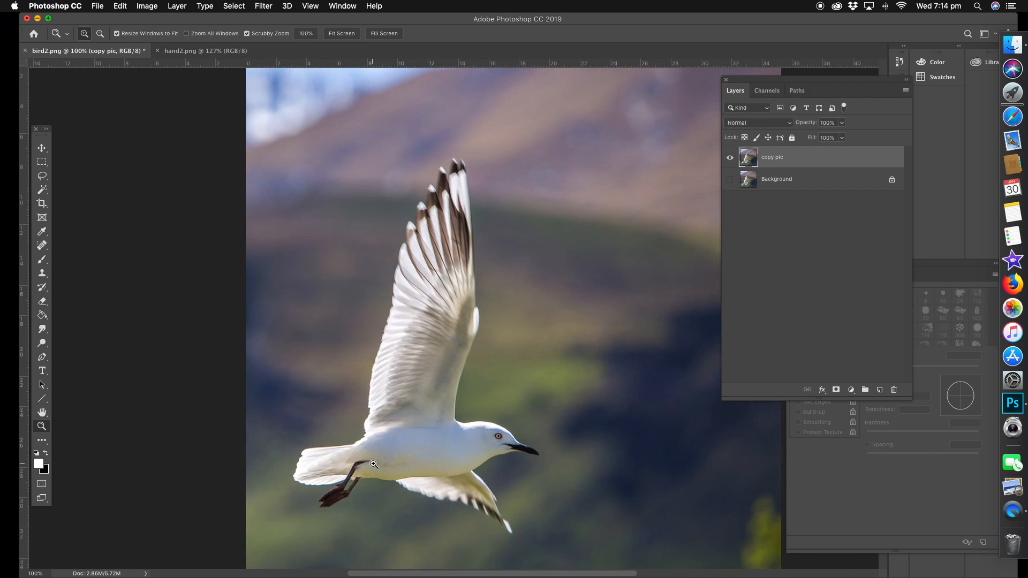
pyautogui.click(610, 407)
pyautogui.click(672, 435)
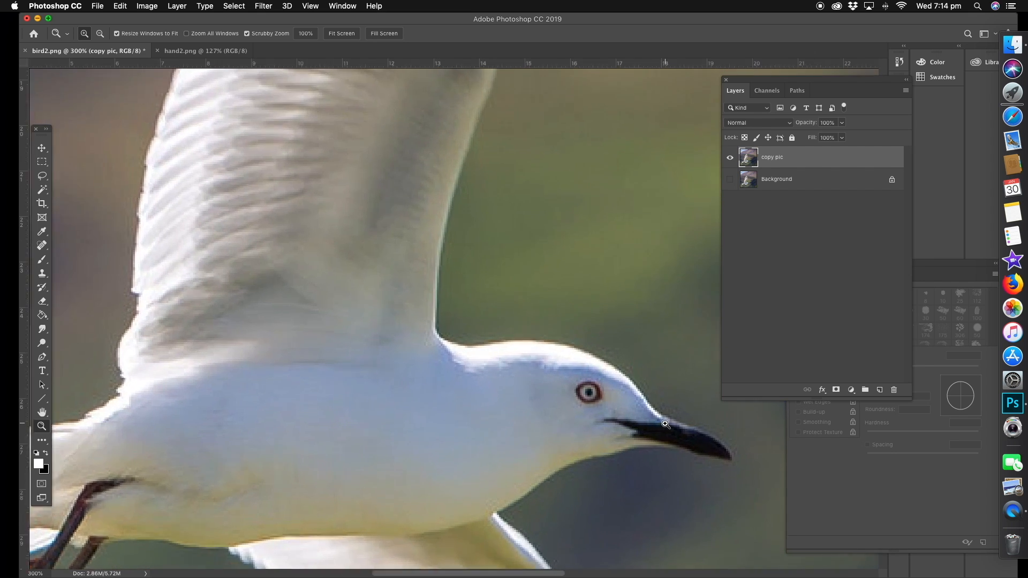
pyautogui.click(665, 424)
pyautogui.click(664, 421)
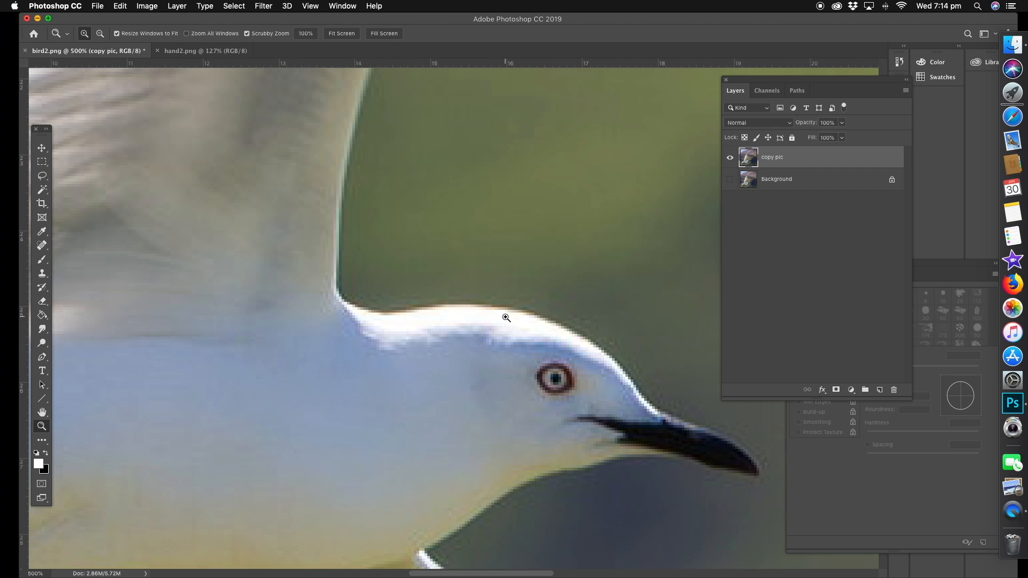
pyautogui.press('space')
pyautogui.moveTo(495, 300); pyautogui.dragTo(493, 198)
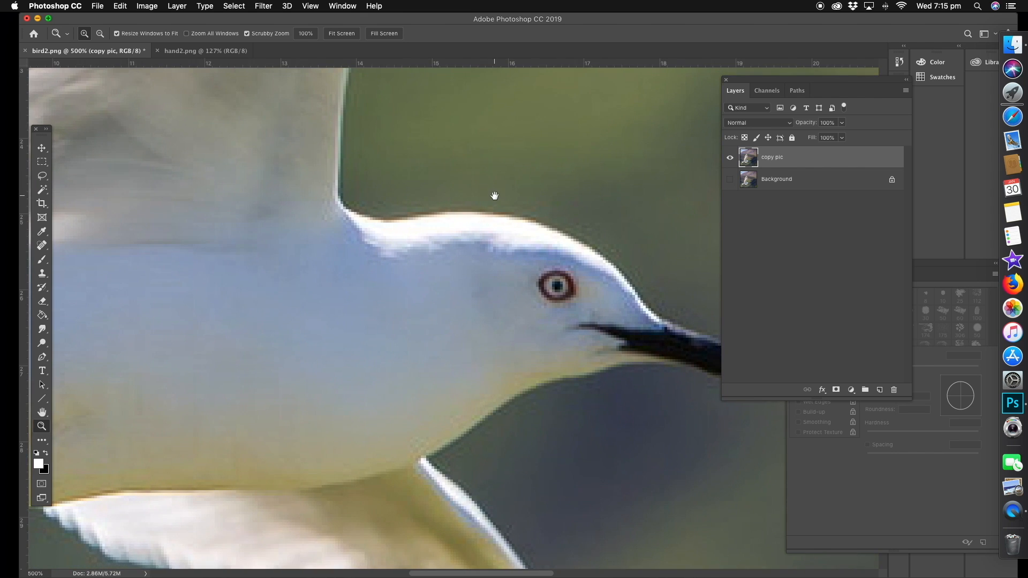
pyautogui.moveTo(479, 321); pyautogui.dragTo(328, 333)
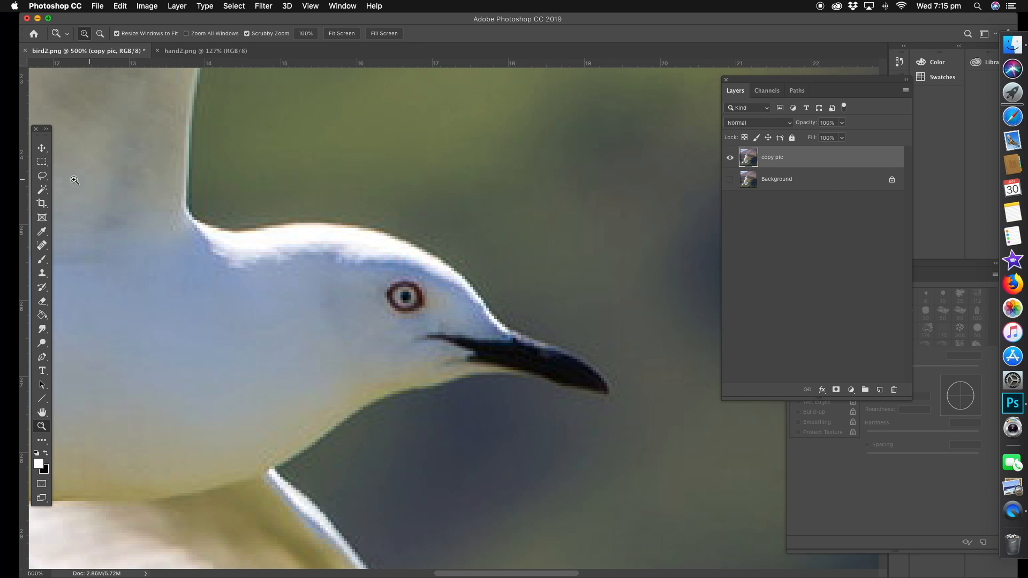
# Step: Select a patch of background along the top edge of the bird's head with the Lasso Tool and cut it from the copy pic layer
pyautogui.click(42, 180)
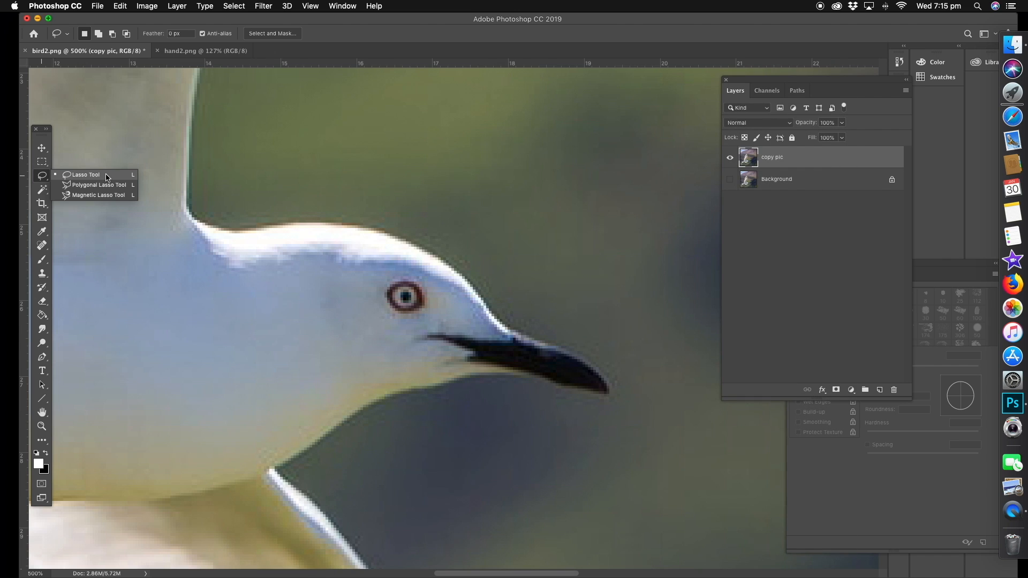
pyautogui.click(107, 176)
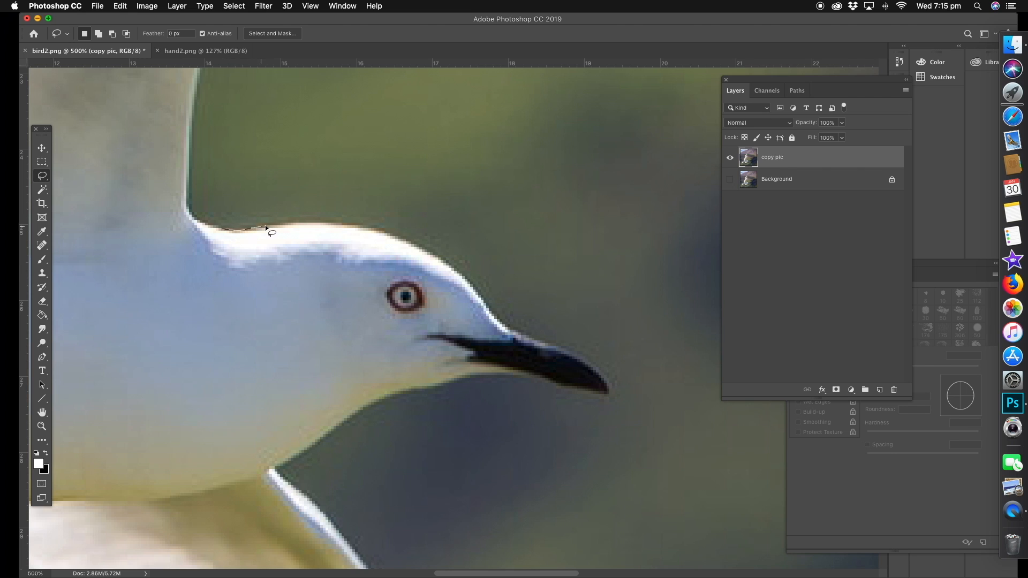
pyautogui.moveTo(351, 225); pyautogui.dragTo(371, 229)
pyautogui.moveTo(449, 262); pyautogui.dragTo(445, 252)
pyautogui.press('super+d')
pyautogui.moveTo(249, 229); pyautogui.dragTo(276, 226)
pyautogui.moveTo(390, 239)
pyautogui.mouseDown()
pyautogui.moveTo(447, 264)
pyautogui.moveTo(450, 194)
pyautogui.moveTo(382, 141)
pyautogui.moveTo(316, 133)
pyautogui.moveTo(275, 150)
pyautogui.mouseUp()
pyautogui.moveTo(244, 191)
pyautogui.mouseDown()
pyautogui.moveTo(243, 213)
pyautogui.moveTo(252, 205)
pyautogui.mouseUp()
pyautogui.click(120, 7)
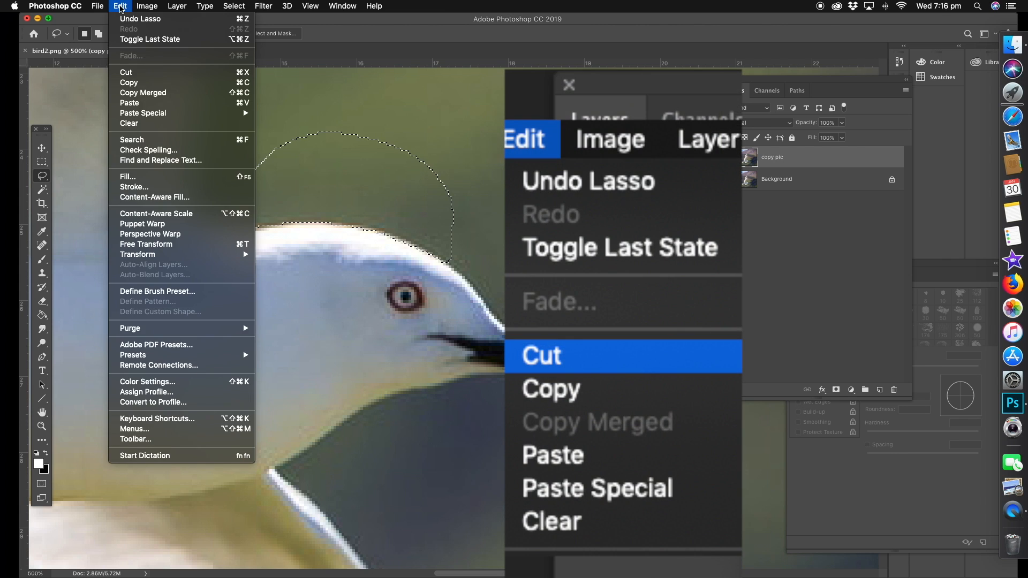
pyautogui.click(153, 77)
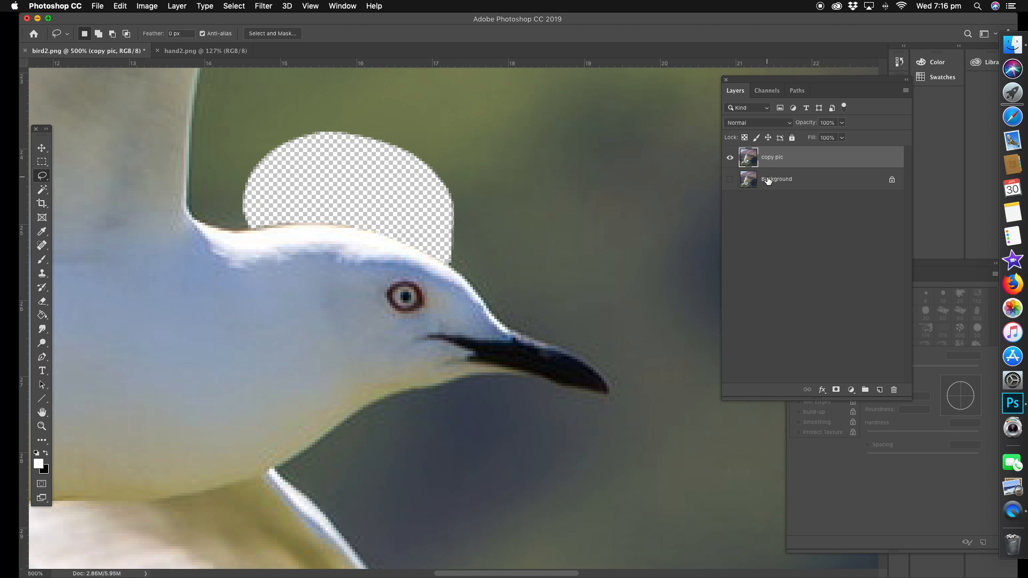
# Step: Show the Background layer beneath the cut area for comparison and hide it again
pyautogui.click(729, 180)
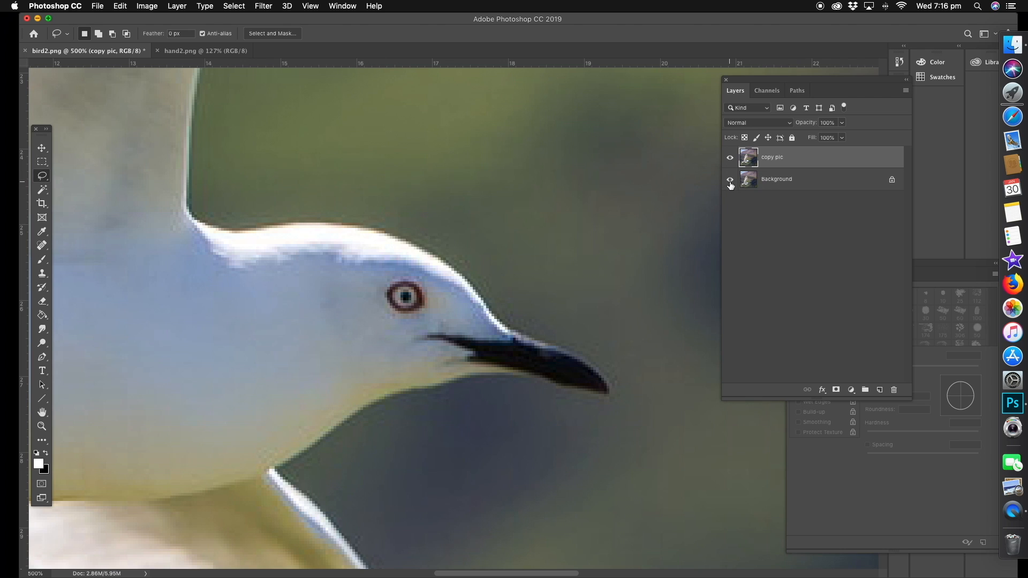
pyautogui.click(729, 180)
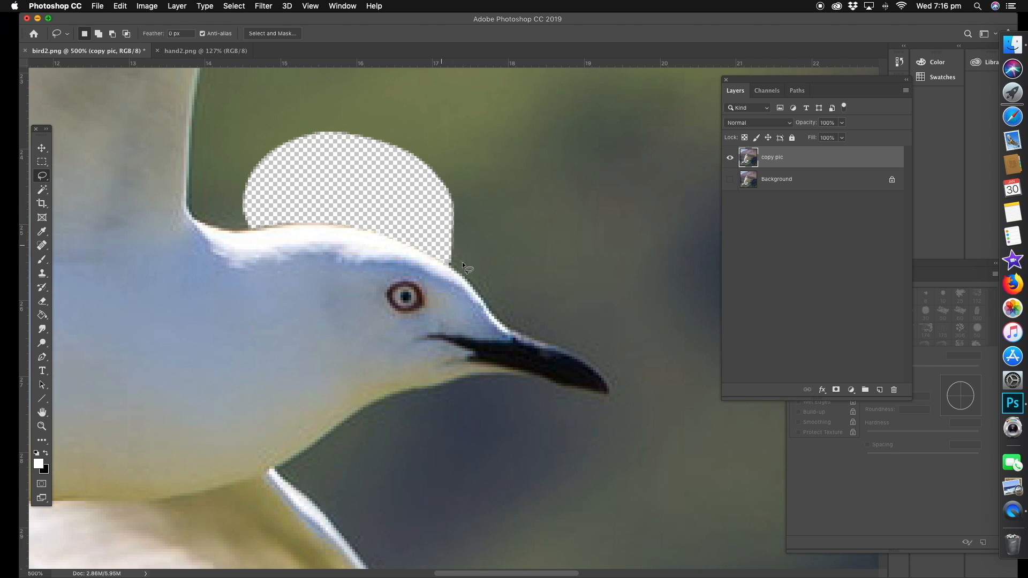
# Step: Select the background patch in the corner between the raised wing and the head with the Lasso Tool and delete it
pyautogui.moveTo(192, 199); pyautogui.dragTo(206, 227)
pyautogui.moveTo(191, 193); pyautogui.dragTo(191, 195)
pyautogui.press('Delete')
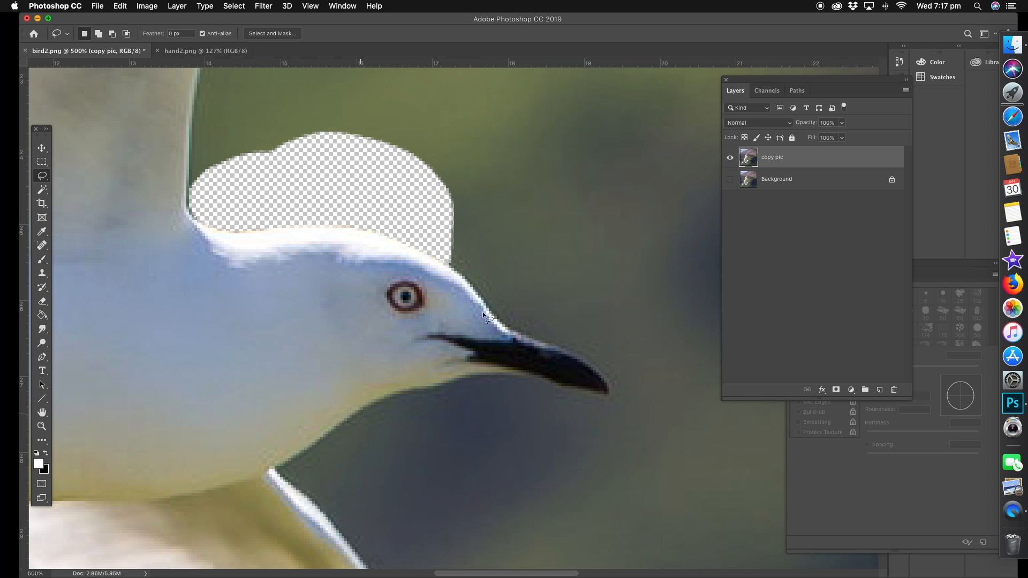
# Step: Lasso the background above the forehead and upper beak, out to the beak tip, and cut it from the copy pic layer
pyautogui.moveTo(560, 273); pyautogui.dragTo(403, 219)
pyautogui.press('super+r')
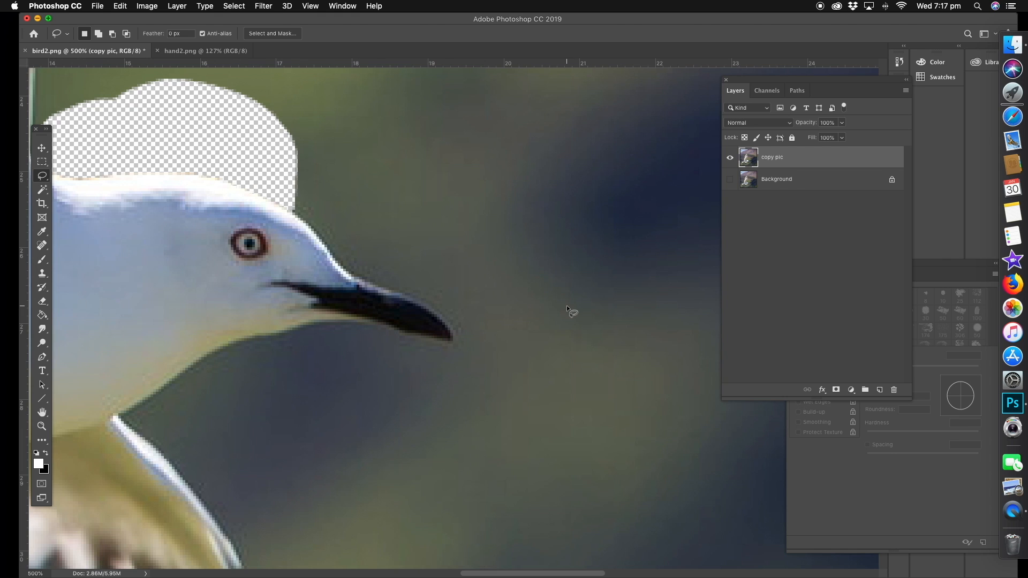
pyautogui.press('r')
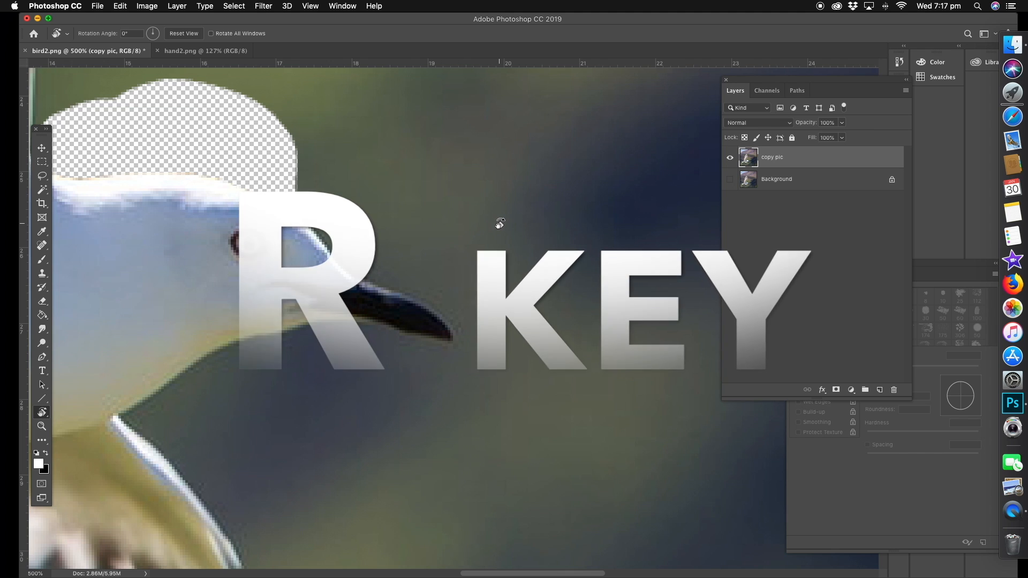
pyautogui.moveTo(502, 221); pyautogui.dragTo(439, 219)
pyautogui.moveTo(356, 225); pyautogui.dragTo(424, 199)
pyautogui.press('l')
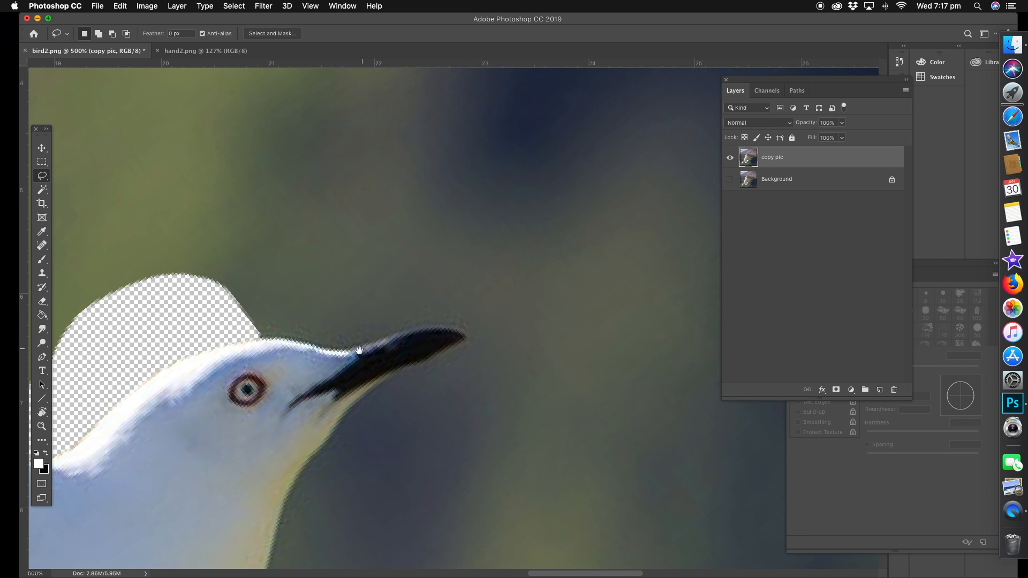
pyautogui.moveTo(341, 335); pyautogui.dragTo(392, 287)
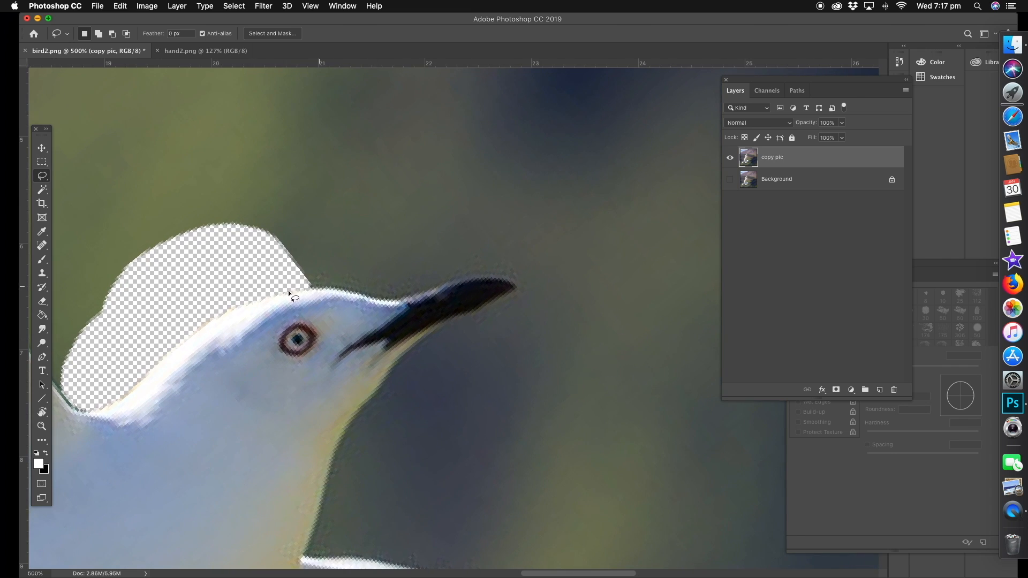
pyautogui.moveTo(304, 289)
pyautogui.mouseDown()
pyautogui.moveTo(401, 304)
pyautogui.moveTo(474, 278)
pyautogui.moveTo(519, 286)
pyautogui.moveTo(512, 249)
pyautogui.moveTo(285, 224)
pyautogui.mouseUp()
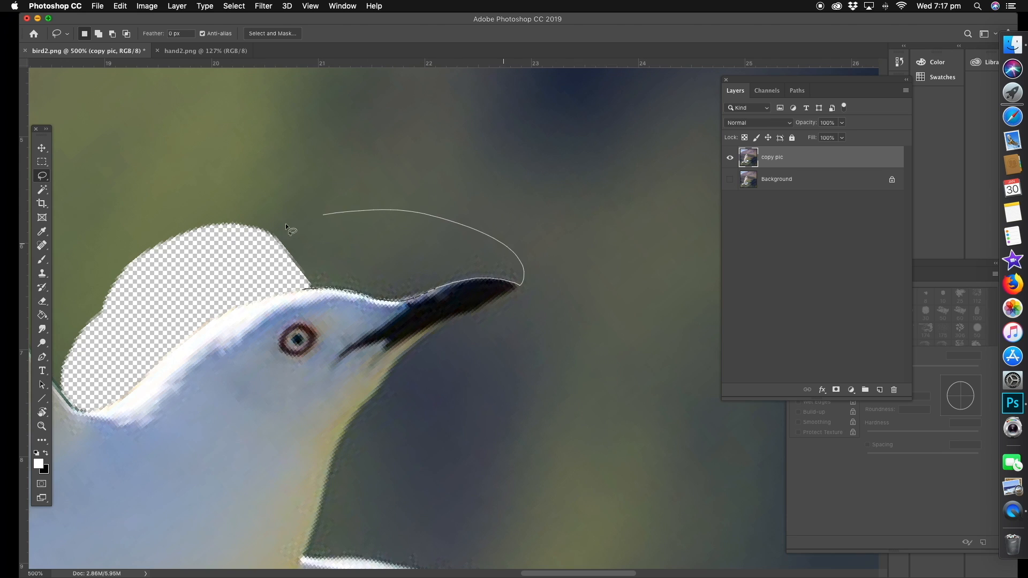
pyautogui.moveTo(248, 256); pyautogui.dragTo(248, 255)
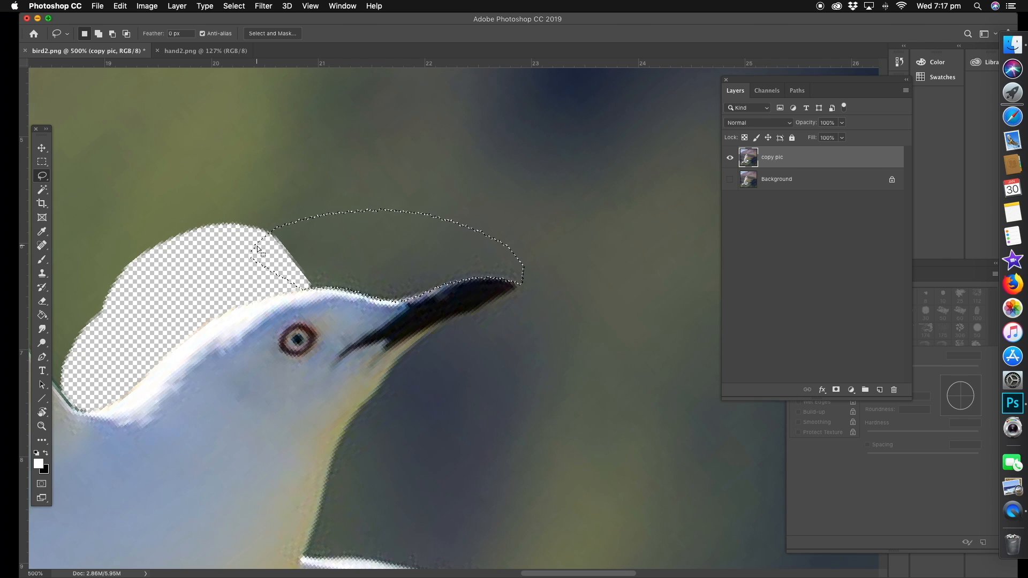
pyautogui.click(120, 5)
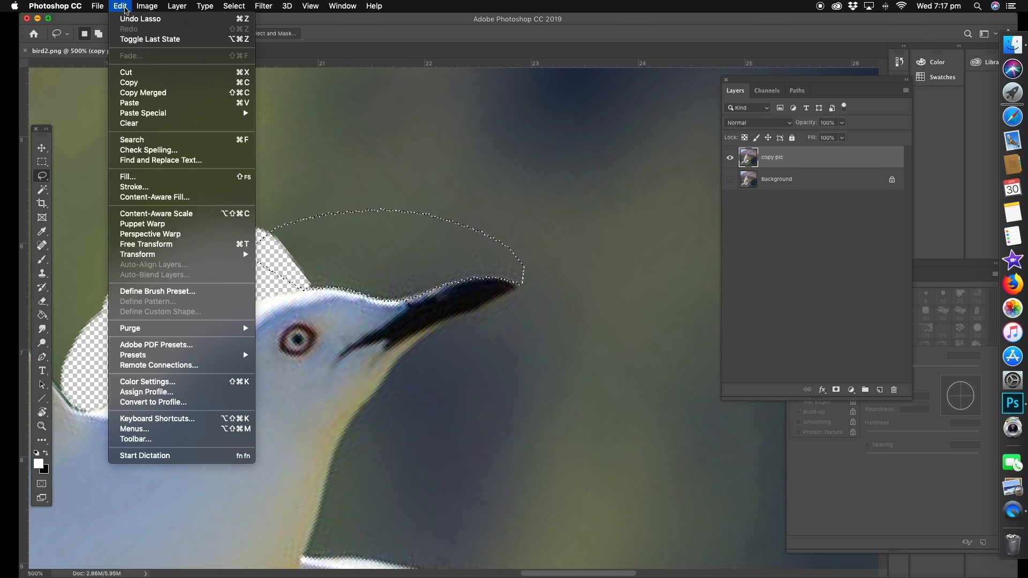
pyautogui.click(142, 75)
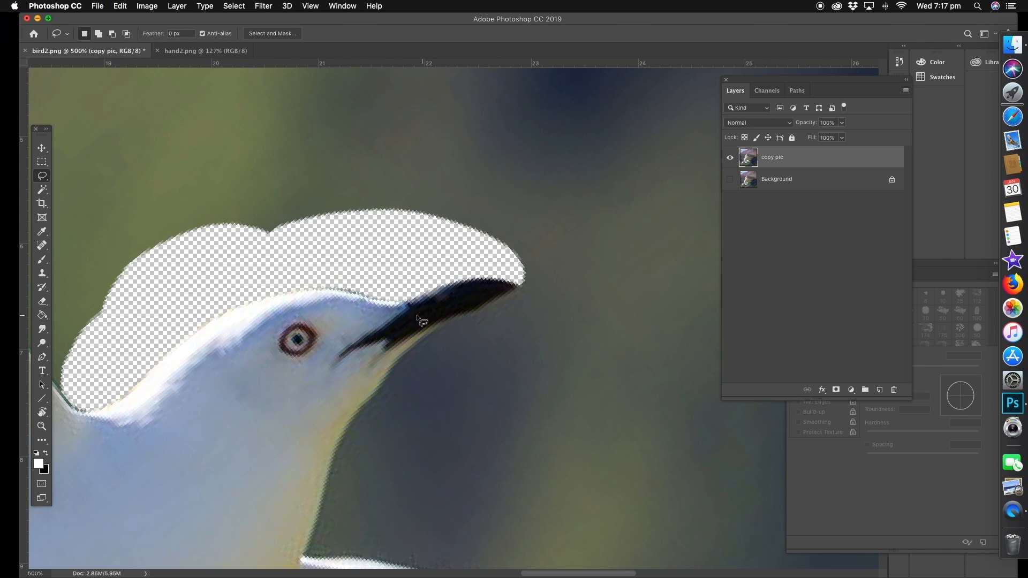
# Step: Lasso the background around the beak tip and along the beak's underside and cut it away
pyautogui.moveTo(422, 321); pyautogui.dragTo(388, 243)
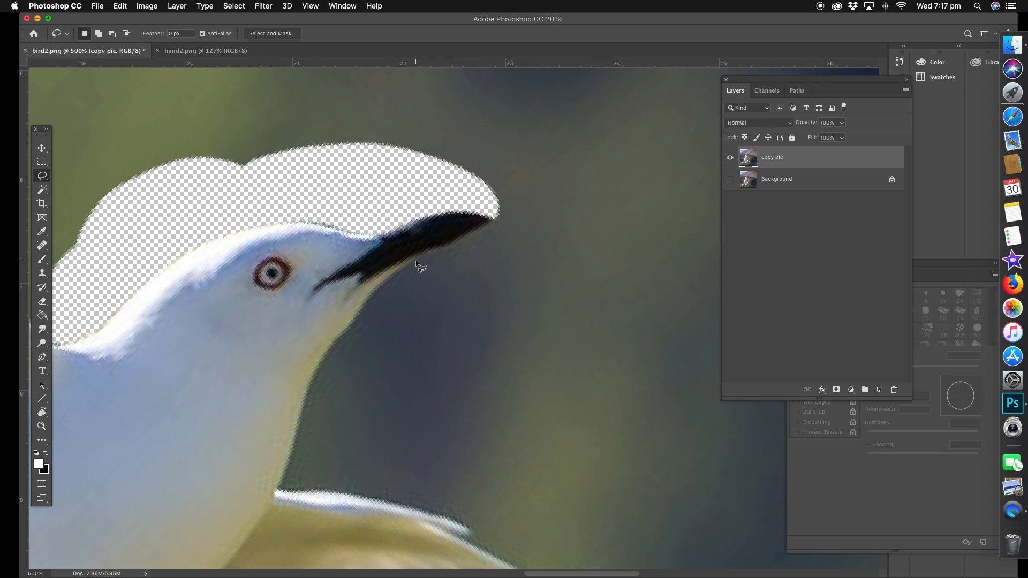
pyautogui.moveTo(493, 219)
pyautogui.mouseDown()
pyautogui.moveTo(513, 260)
pyautogui.moveTo(445, 292)
pyautogui.moveTo(407, 276)
pyautogui.mouseUp()
pyautogui.click(120, 6)
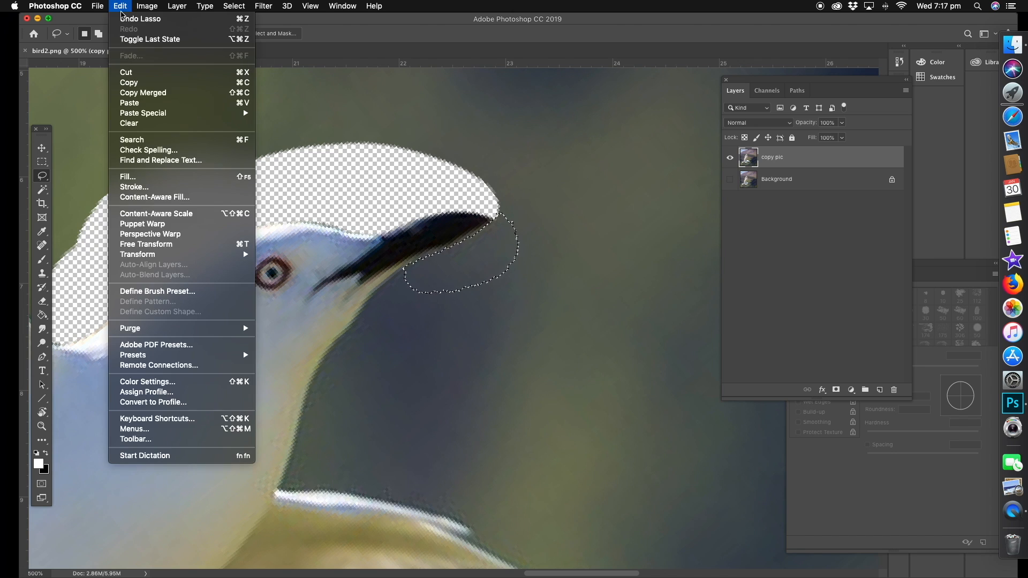
pyautogui.click(134, 72)
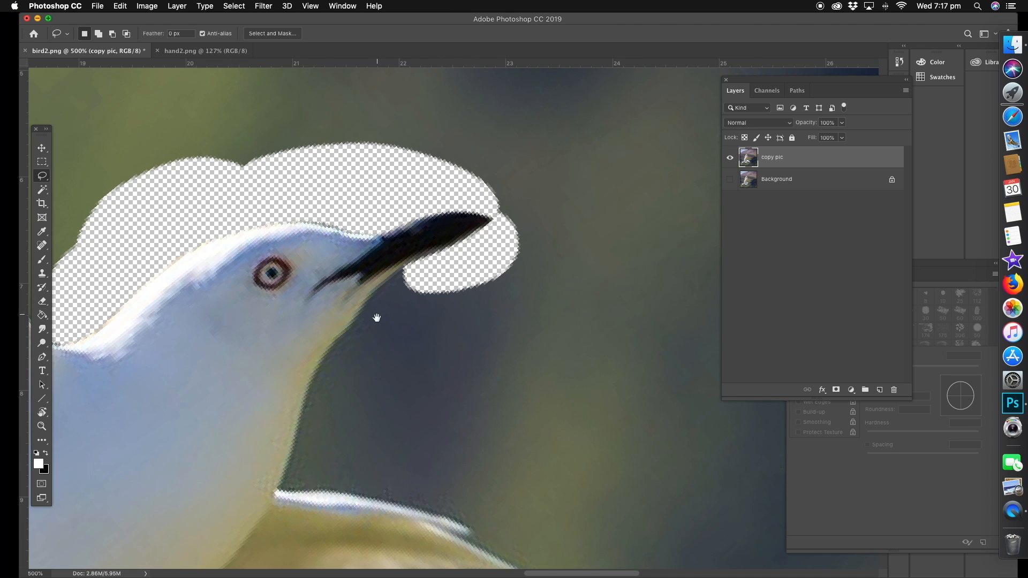
# Step: Lasso the background along the throat and breast, down to where the lower wing begins, and cut it away
pyautogui.moveTo(377, 317); pyautogui.dragTo(406, 241)
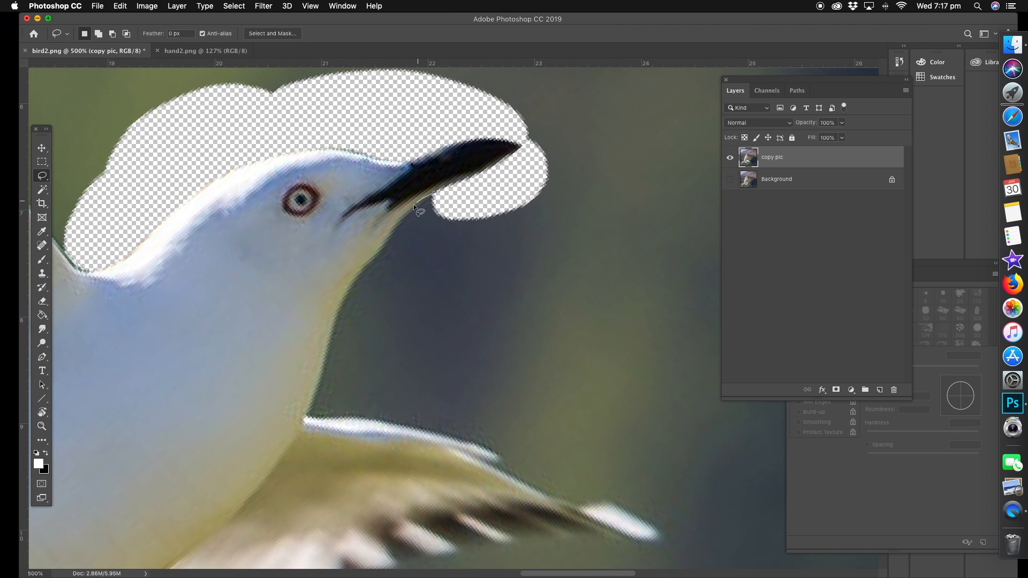
pyautogui.moveTo(384, 246); pyautogui.dragTo(360, 267)
pyautogui.moveTo(309, 411)
pyautogui.mouseDown()
pyautogui.moveTo(455, 330)
pyautogui.moveTo(479, 251)
pyautogui.mouseUp()
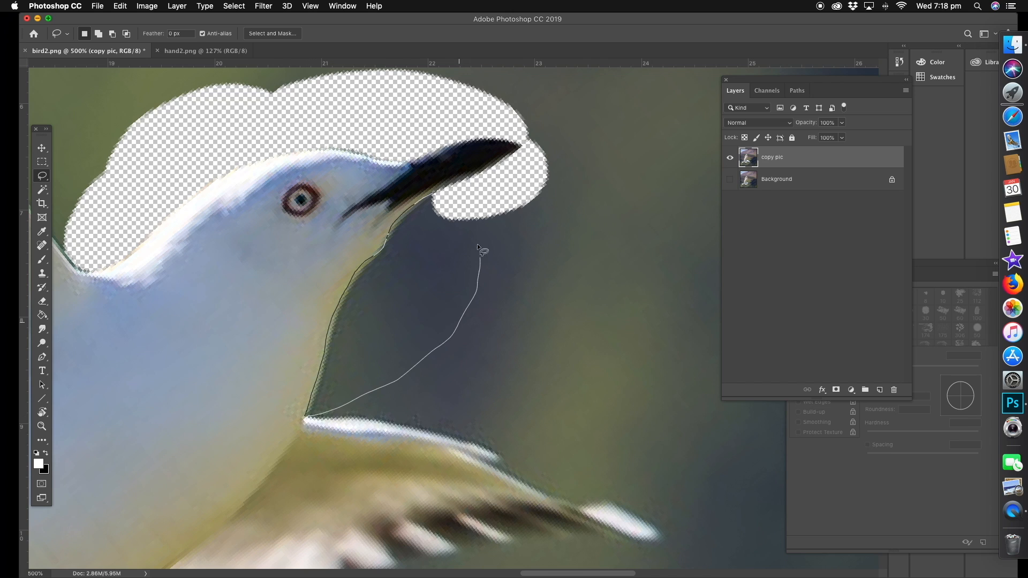
pyautogui.moveTo(470, 201); pyautogui.dragTo(472, 204)
pyautogui.click(120, 6)
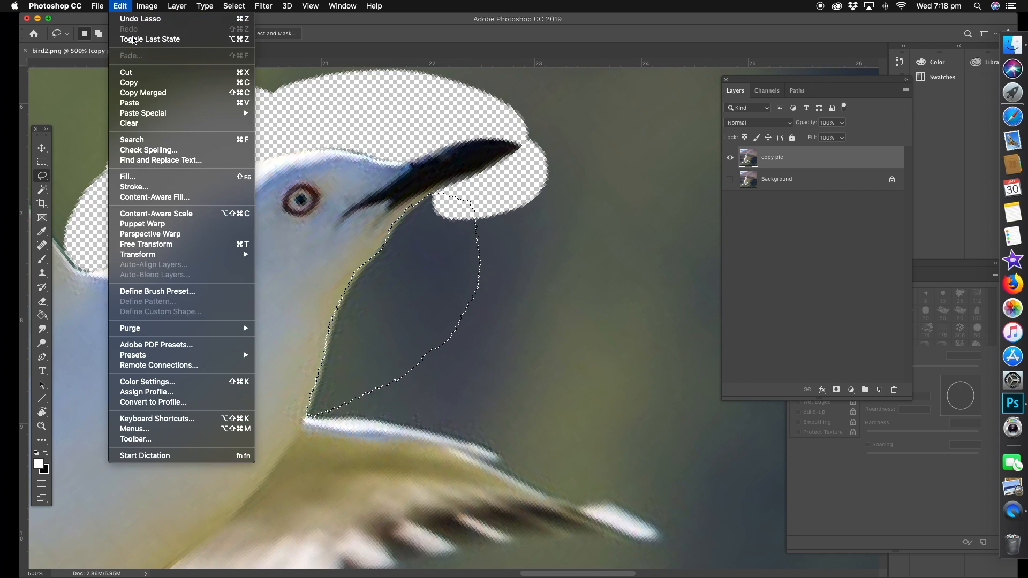
pyautogui.click(144, 76)
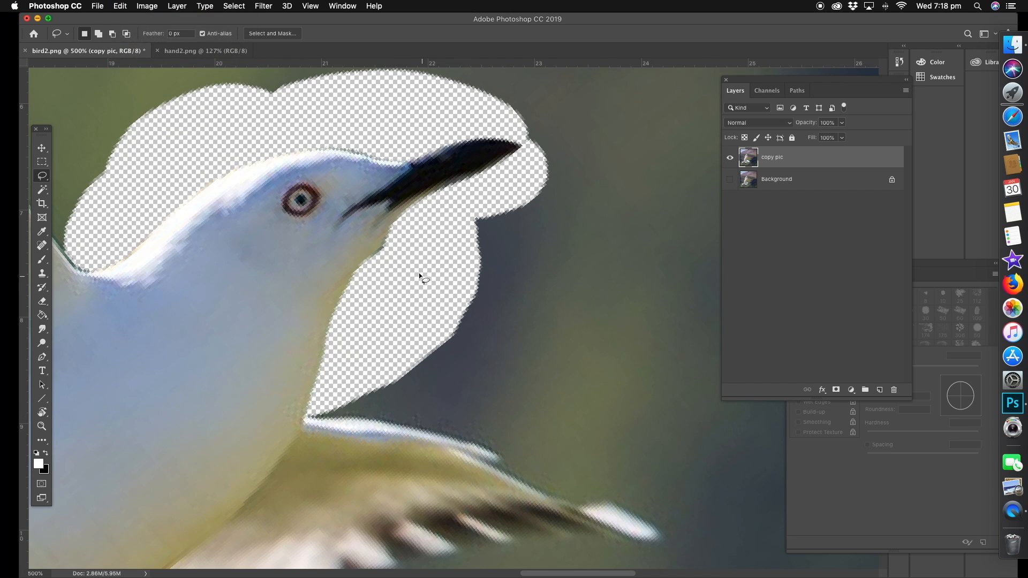
# Step: Lasso the small leftover bit of background at the throat below the beak and cut it away
pyautogui.moveTo(387, 224); pyautogui.dragTo(386, 225)
pyautogui.click(120, 6)
pyautogui.click(127, 76)
# Step: Cut away the background along the lower wing's leading edge and around its tip, and lasso along its trailing feathers
pyautogui.scroll(-5, 471, 193)
pyautogui.hscroll(2, 471, 193)
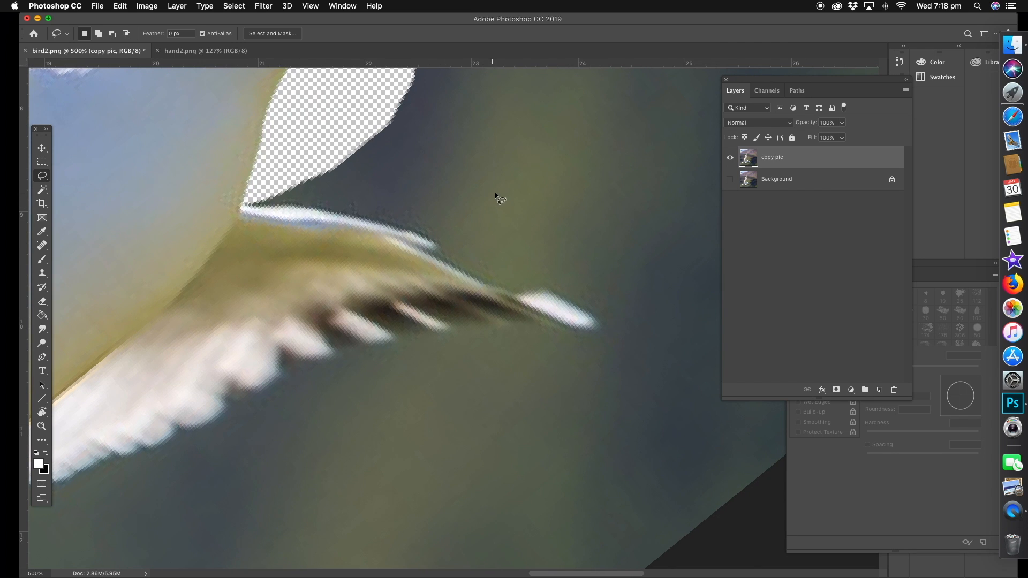
pyautogui.press('r')
pyautogui.moveTo(495, 193); pyautogui.dragTo(406, 190)
pyautogui.press('l')
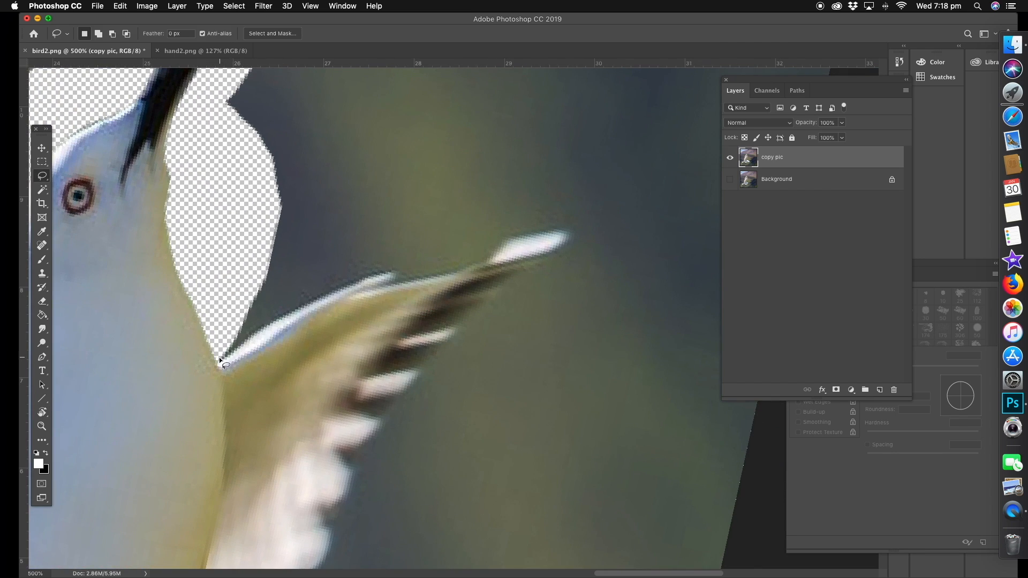
pyautogui.moveTo(229, 352); pyautogui.dragTo(499, 242)
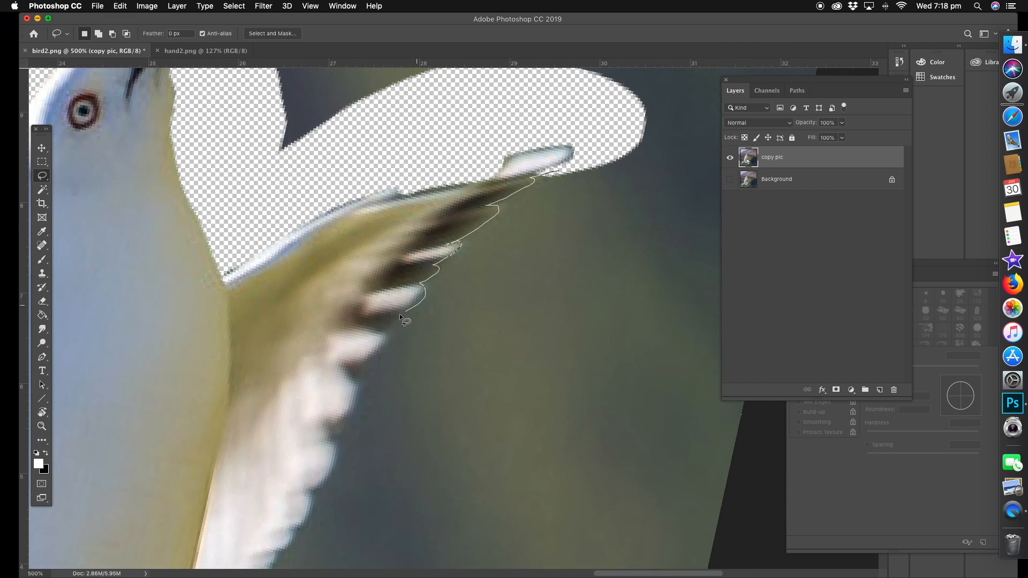
pyautogui.moveTo(400, 314); pyautogui.dragTo(408, 350)
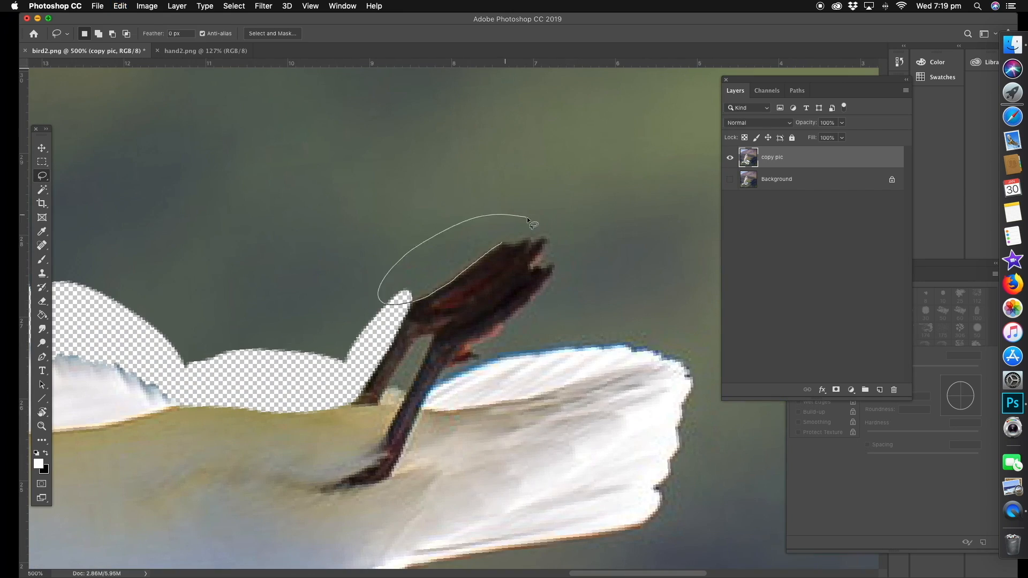
# Step: Lasso the background around the bird's legs and feet and delete it from the copy pic layer
pyautogui.press('Delete')
pyautogui.moveTo(551, 265)
pyautogui.mouseDown()
pyautogui.moveTo(435, 376)
pyautogui.moveTo(550, 265)
pyautogui.mouseUp()
pyautogui.press('Delete')
# Step: Cut away the background around the feather tips of the raised wing in successive lasso selections
pyautogui.press('r')
pyautogui.press('l')
pyautogui.press('r')
pyautogui.moveTo(386, 220); pyautogui.dragTo(513, 261)
pyautogui.press('l')
pyautogui.press('super+x')
pyautogui.press('super+x')
pyautogui.press('super+x')
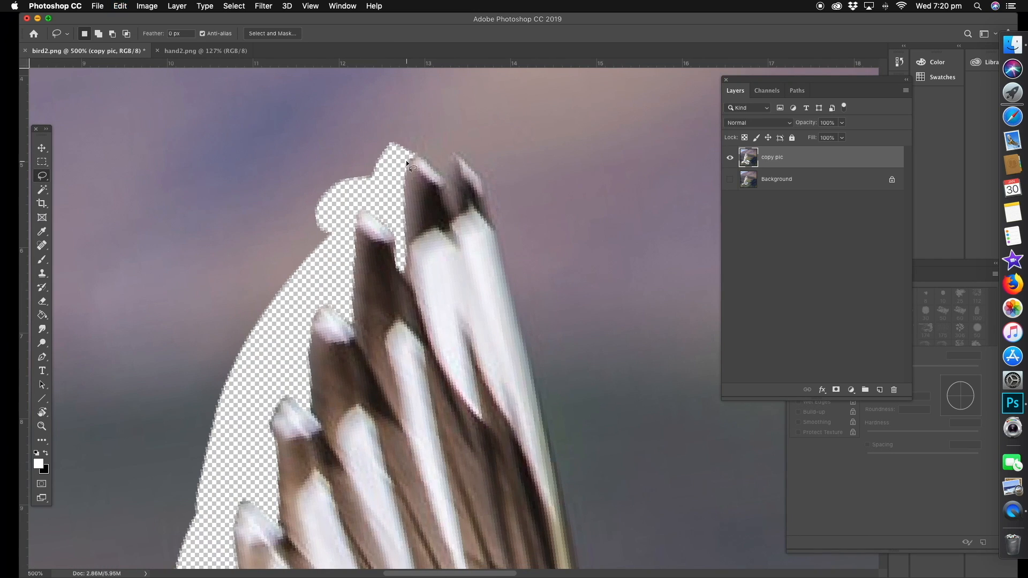
pyautogui.press('super+x')
pyautogui.press('super+x')
pyautogui.press('super+x')
# Step: Lasso the remaining background strip along the raised wing's leading edge up to the neck and cut it away
pyautogui.moveTo(247, 212); pyautogui.dragTo(427, 247)
pyautogui.moveTo(491, 253)
pyautogui.mouseDown()
pyautogui.moveTo(602, 245)
pyautogui.moveTo(608, 222)
pyautogui.moveTo(371, 181)
pyautogui.moveTo(258, 179)
pyautogui.mouseUp()
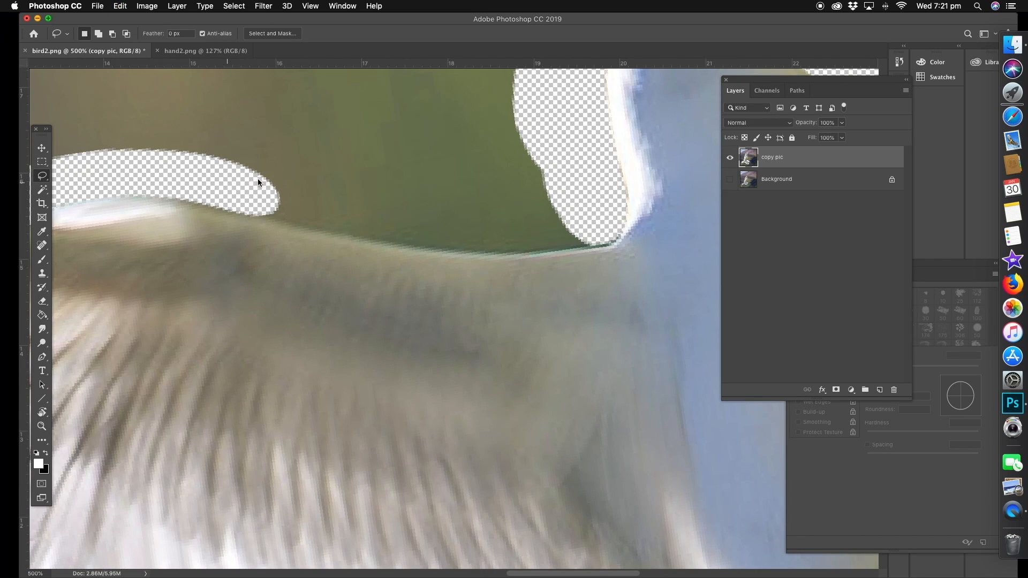
pyautogui.press('super+x')
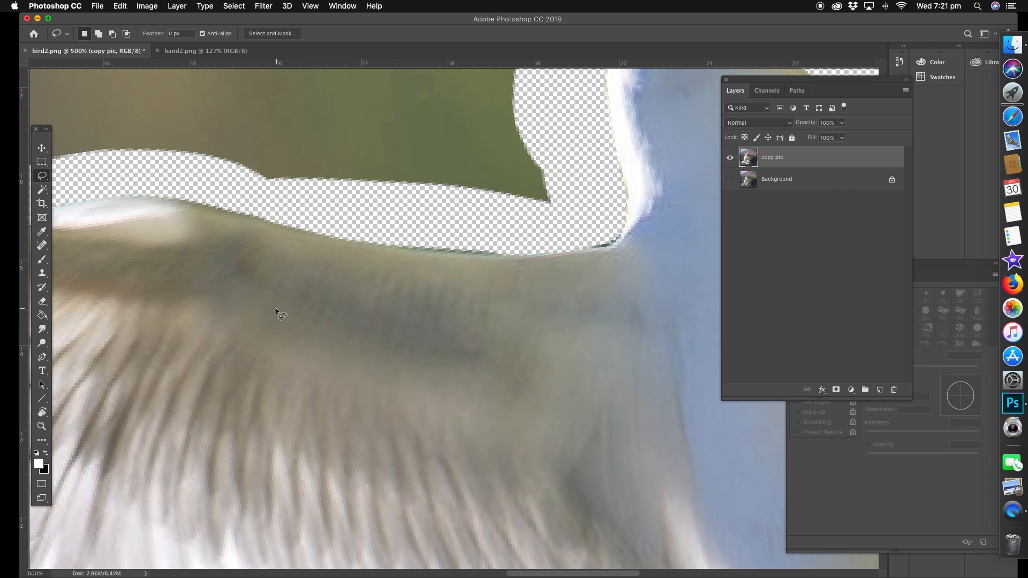
# Step: Fit the whole image on screen and rotate the canvas view back upright
pyautogui.click(41, 426)
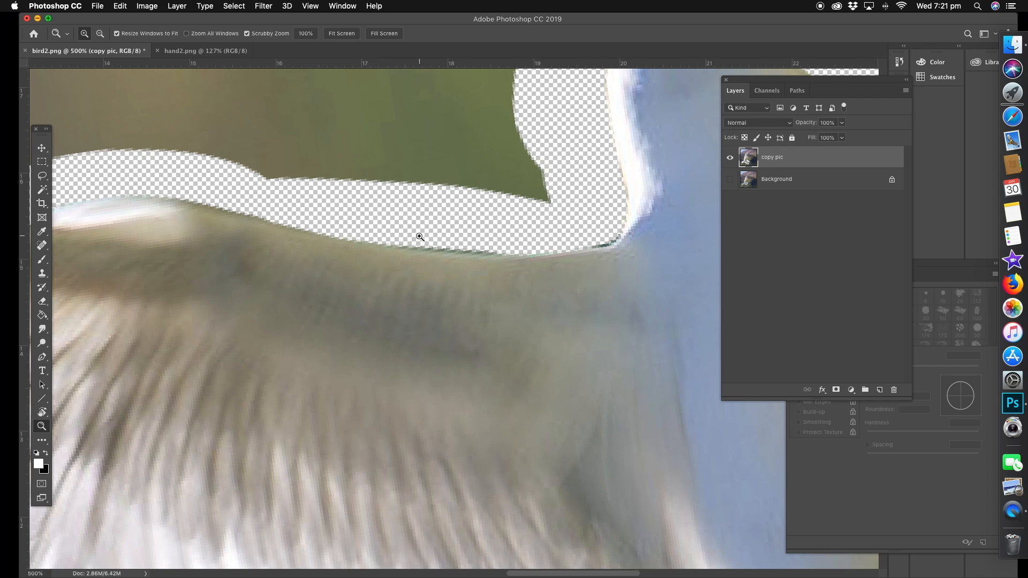
pyautogui.click(122, 8)
pyautogui.click(123, 8)
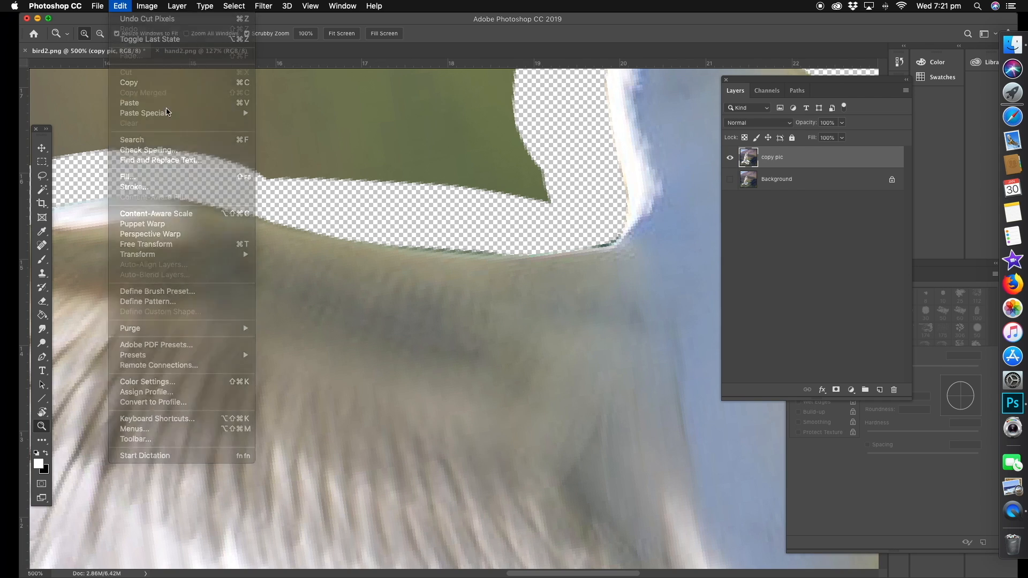
pyautogui.rightClick(445, 208)
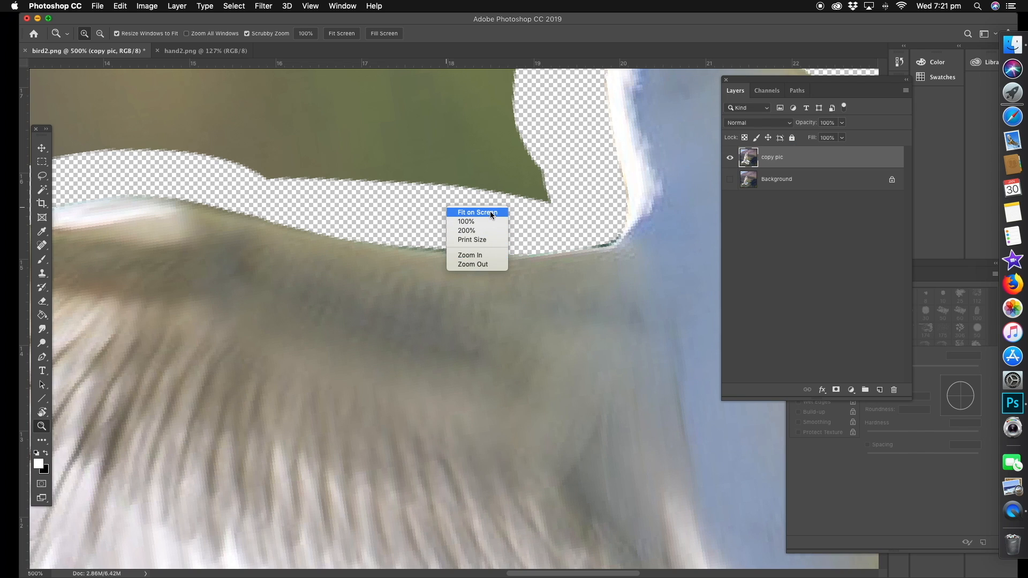
pyautogui.click(489, 211)
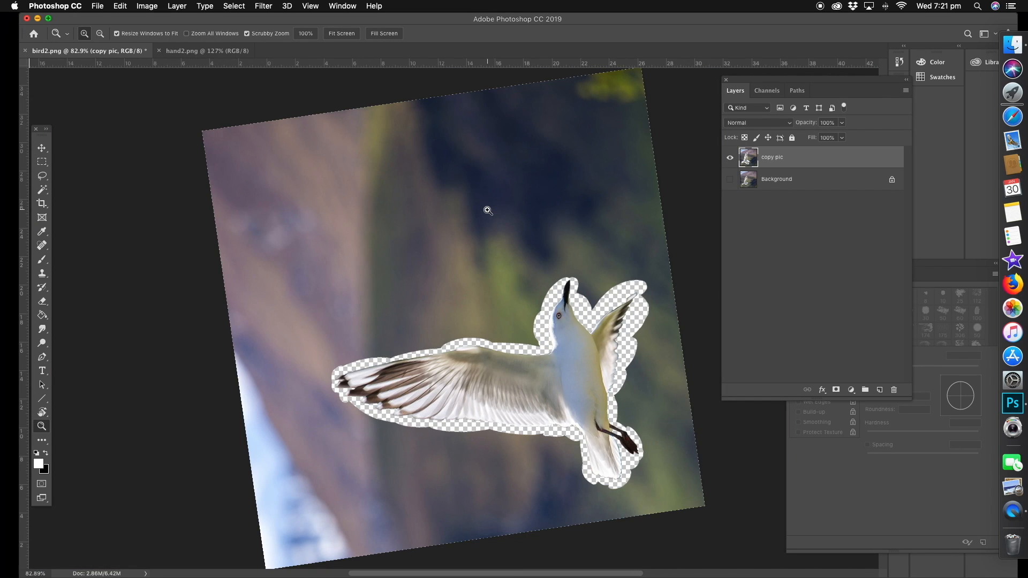
pyautogui.press('r')
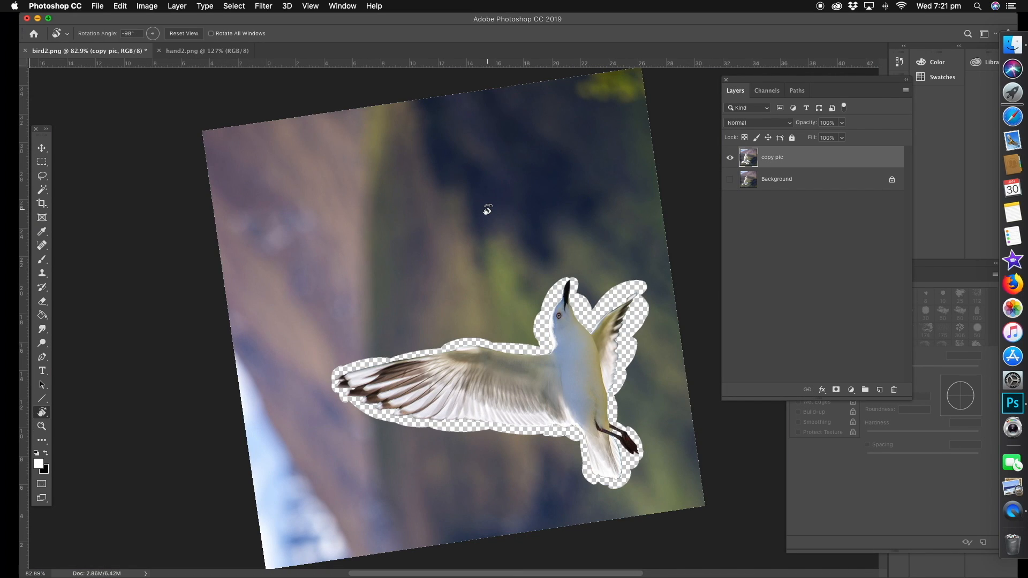
pyautogui.moveTo(316, 179); pyautogui.dragTo(529, 250)
pyautogui.moveTo(527, 204); pyautogui.dragTo(526, 208)
pyautogui.press('z')
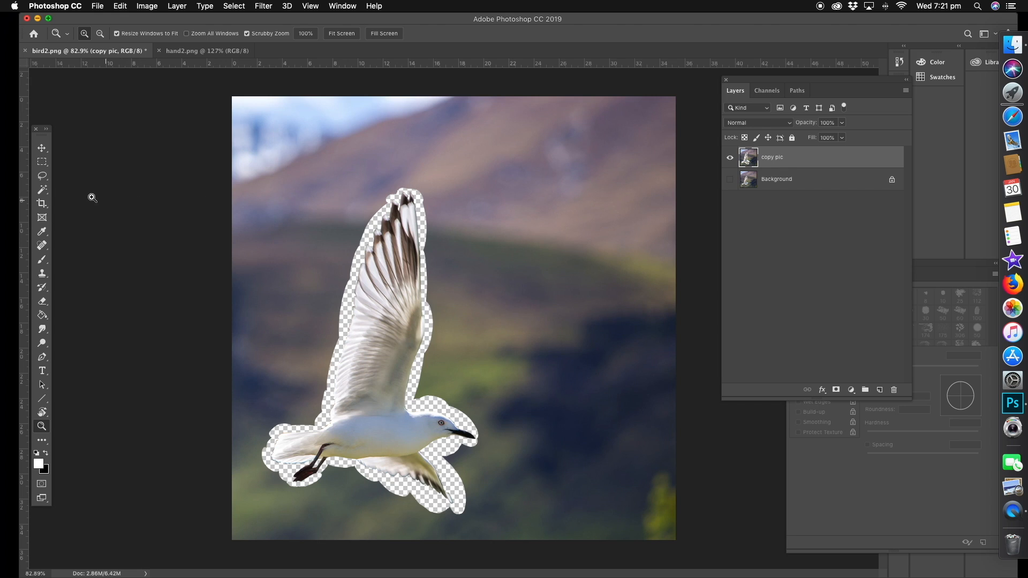
# Step: Lasso a large area of leftover background between the raised wing and the head with the Lasso Tool and cut it away
pyautogui.click(43, 176)
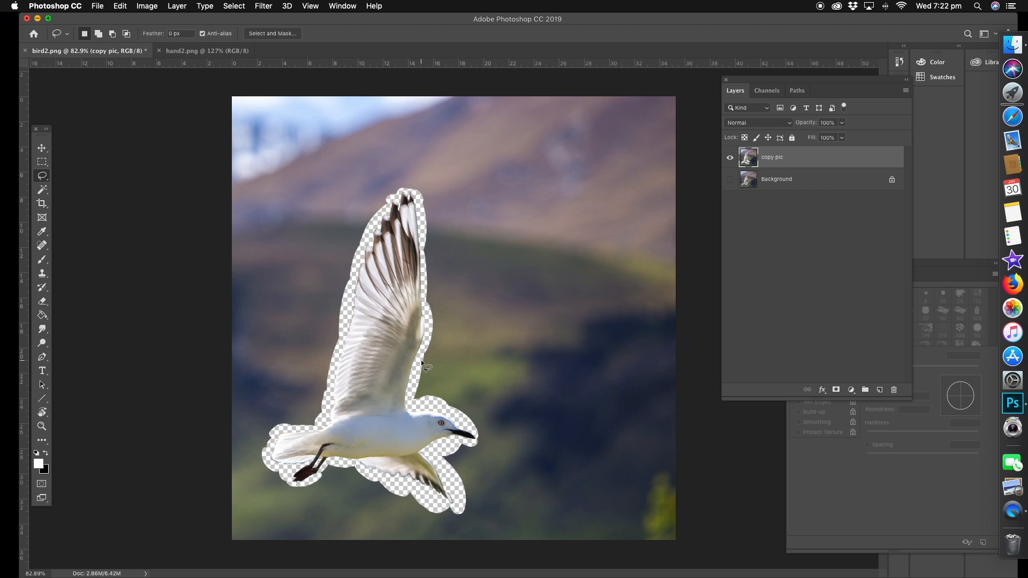
pyautogui.click(43, 179)
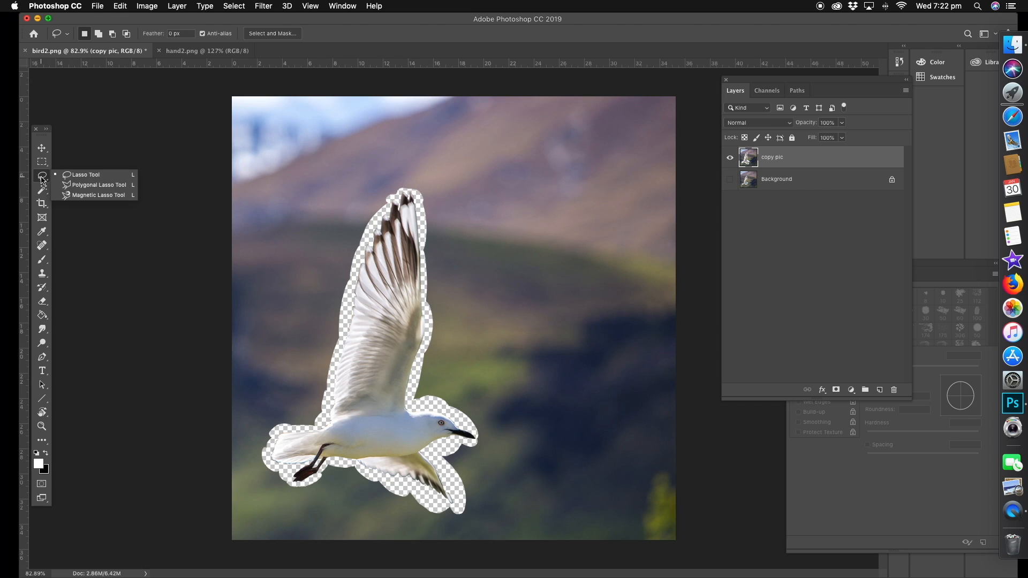
pyautogui.click(92, 176)
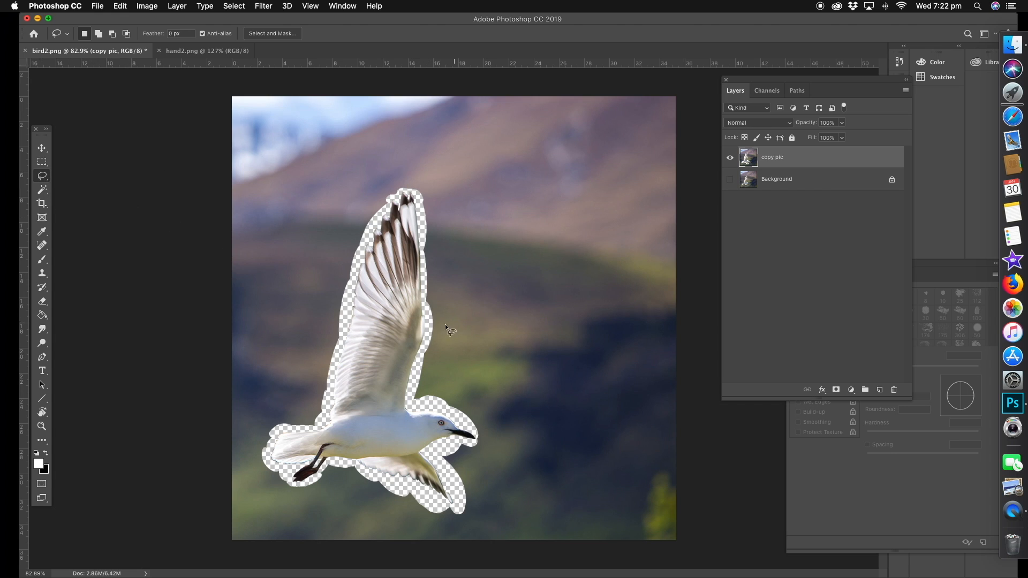
pyautogui.moveTo(429, 329); pyautogui.dragTo(422, 346)
pyautogui.click(41, 426)
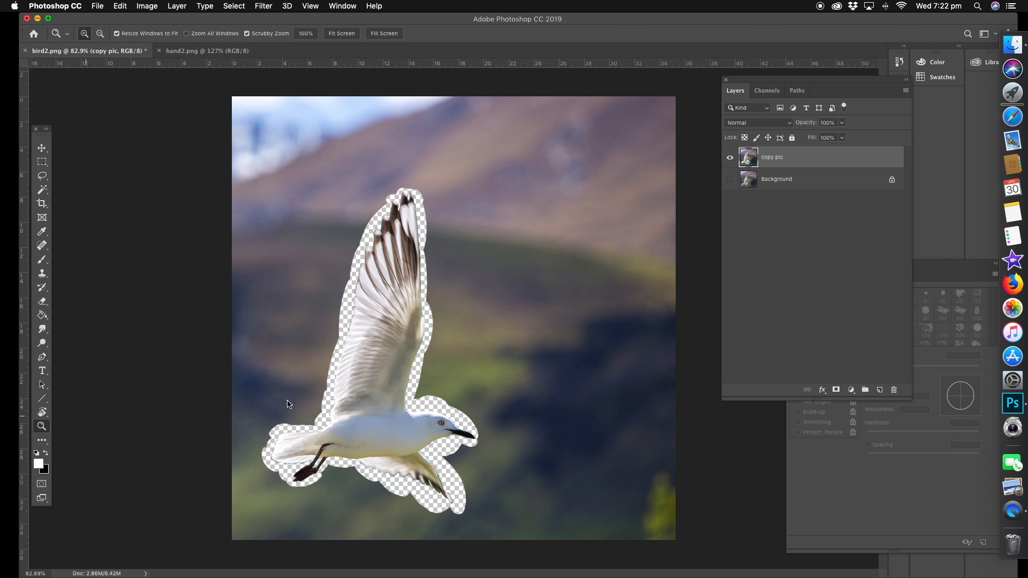
pyautogui.click(412, 424)
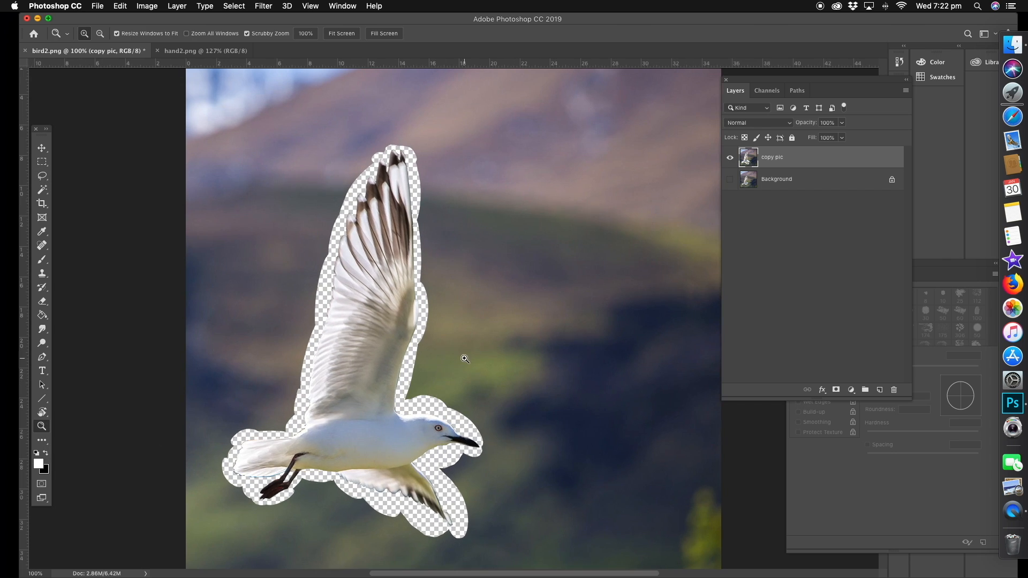
pyautogui.click(43, 176)
pyautogui.moveTo(405, 377)
pyautogui.mouseDown()
pyautogui.moveTo(401, 405)
pyautogui.moveTo(461, 409)
pyautogui.moveTo(573, 387)
pyautogui.moveTo(660, 300)
pyautogui.moveTo(587, 236)
pyautogui.moveTo(493, 258)
pyautogui.moveTo(418, 327)
pyautogui.moveTo(510, 320)
pyautogui.moveTo(569, 230)
pyautogui.moveTo(497, 182)
pyautogui.mouseUp()
pyautogui.press('super+x')
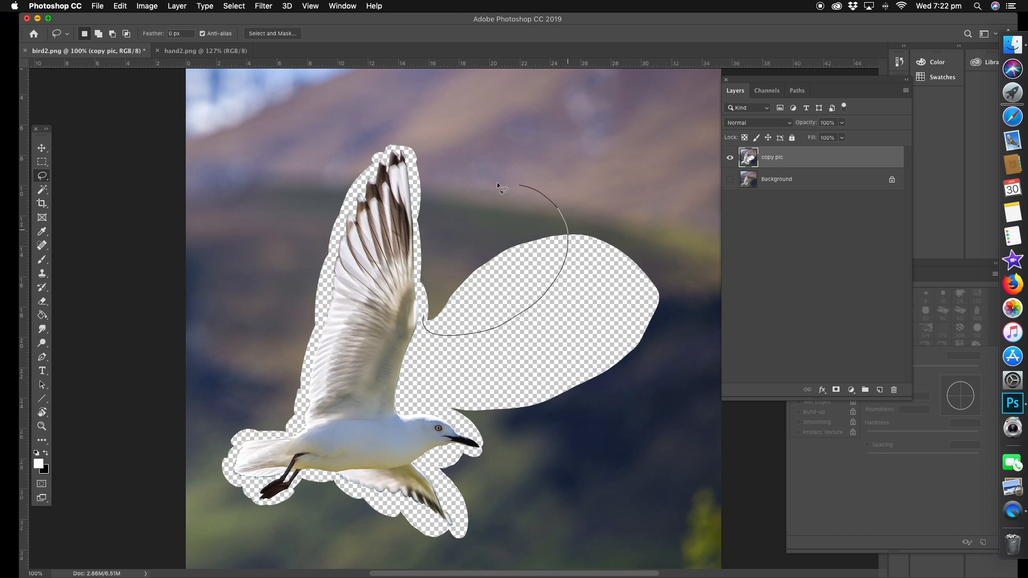
# Step: Lasso the leftover background beside the raised wing and around the beak in successive selections and cut each one away
pyautogui.moveTo(420, 239); pyautogui.dragTo(425, 306)
pyautogui.press('super+x')
pyautogui.moveTo(449, 413)
pyautogui.mouseDown()
pyautogui.moveTo(484, 366)
pyautogui.moveTo(610, 417)
pyautogui.moveTo(547, 451)
pyautogui.moveTo(477, 453)
pyautogui.mouseUp()
pyautogui.press('super+x')
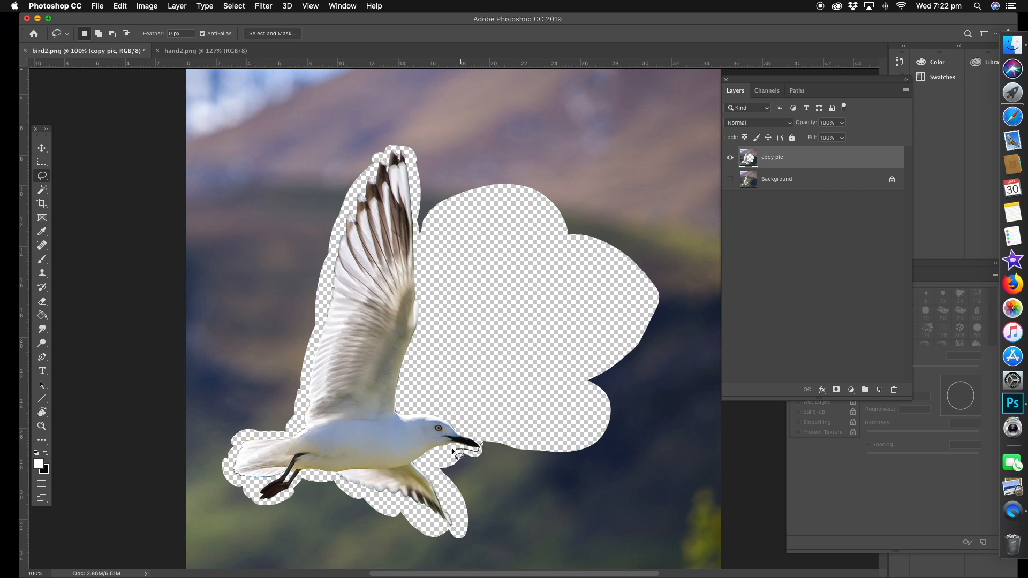
pyautogui.moveTo(445, 484)
pyautogui.mouseDown()
pyautogui.moveTo(531, 424)
pyautogui.moveTo(528, 394)
pyautogui.mouseUp()
pyautogui.press('super+x')
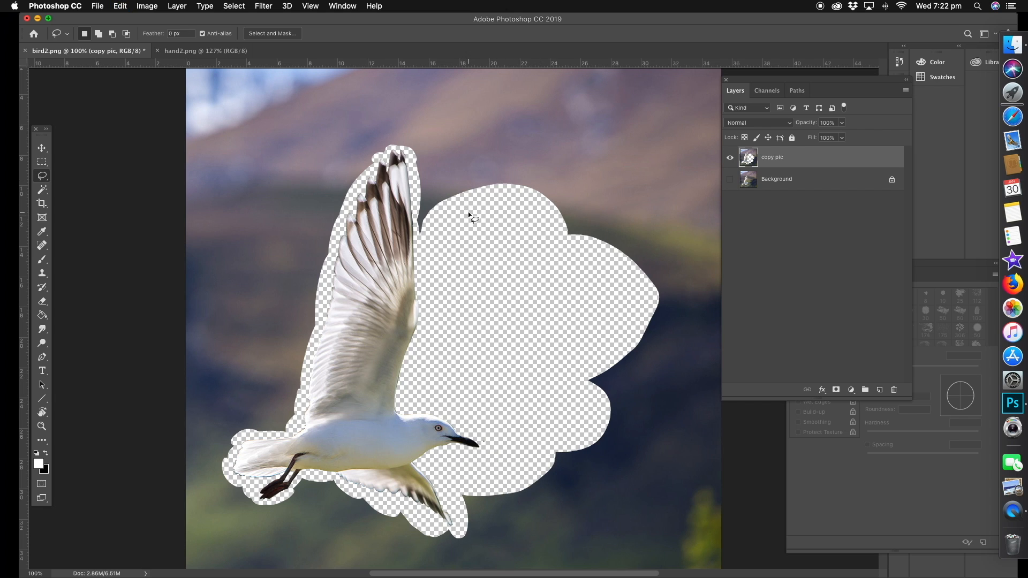
# Step: Lasso the background strip along the raised wing tip's leading edge at 300% zoom and cut it away
pyautogui.moveTo(468, 213)
pyautogui.mouseDown()
pyautogui.moveTo(501, 259)
pyautogui.moveTo(634, 243)
pyautogui.moveTo(689, 169)
pyautogui.moveTo(682, 118)
pyautogui.mouseUp()
pyautogui.click(462, 216)
pyautogui.click(43, 427)
pyautogui.click(437, 212)
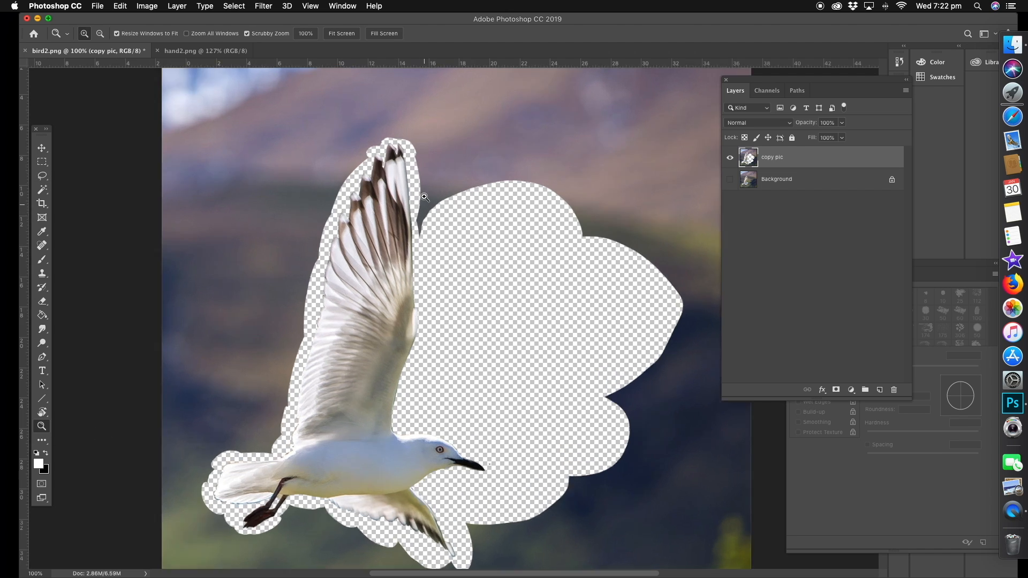
pyautogui.click(423, 169)
pyautogui.moveTo(379, 167); pyautogui.dragTo(380, 249)
pyautogui.press('super+r')
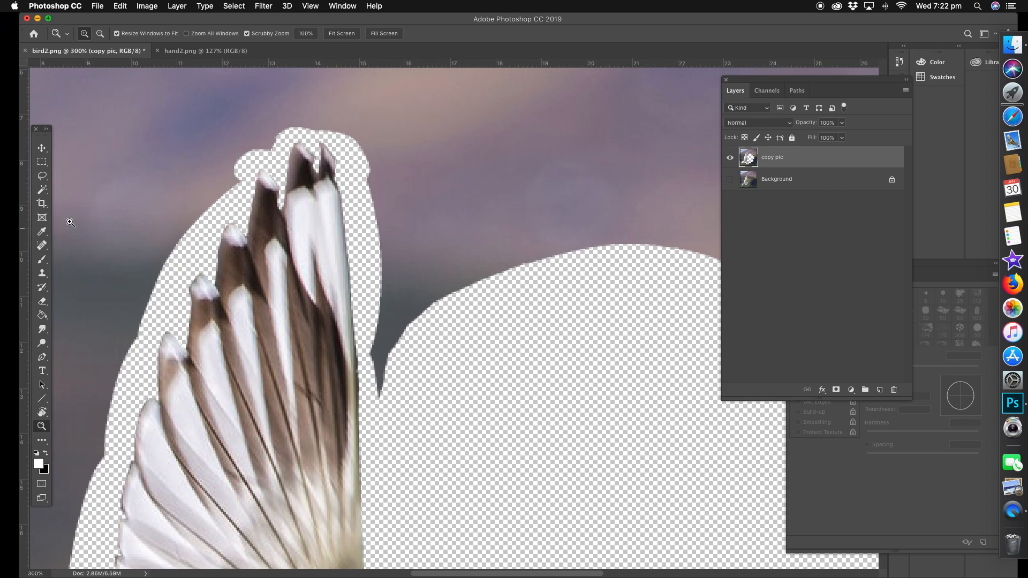
pyautogui.click(42, 175)
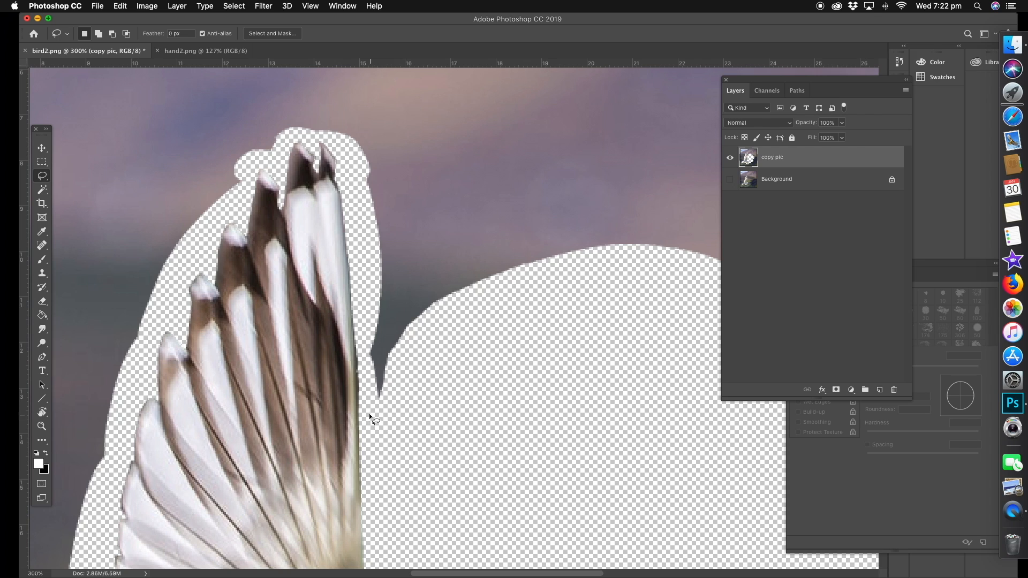
pyautogui.moveTo(359, 377)
pyautogui.mouseDown()
pyautogui.moveTo(341, 331)
pyautogui.moveTo(362, 308)
pyautogui.mouseUp()
pyautogui.moveTo(358, 149); pyautogui.dragTo(351, 107)
pyautogui.click(405, 264)
pyautogui.moveTo(366, 405)
pyautogui.mouseDown()
pyautogui.moveTo(420, 408)
pyautogui.moveTo(500, 290)
pyautogui.moveTo(489, 208)
pyautogui.moveTo(395, 121)
pyautogui.moveTo(346, 142)
pyautogui.mouseUp()
pyautogui.moveTo(355, 231); pyautogui.dragTo(360, 224)
pyautogui.click(120, 5)
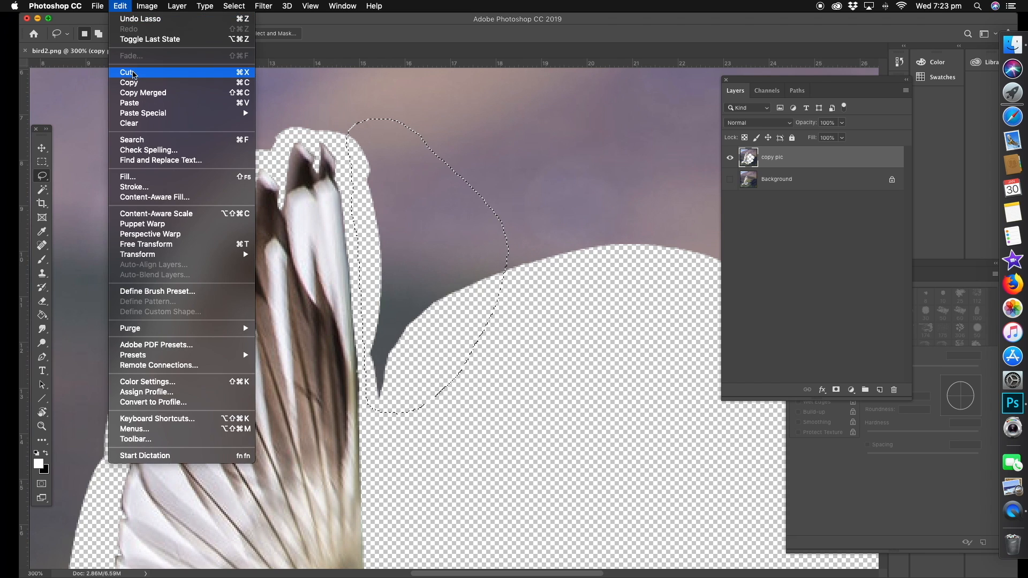
pyautogui.click(133, 75)
# Step: Lasso the background above and just behind the raised wing's feather tips in two selections and cut both away
pyautogui.moveTo(359, 162)
pyautogui.mouseDown()
pyautogui.moveTo(276, 76)
pyautogui.moveTo(251, 147)
pyautogui.mouseUp()
pyautogui.moveTo(321, 136); pyautogui.dragTo(341, 146)
pyautogui.click(120, 6)
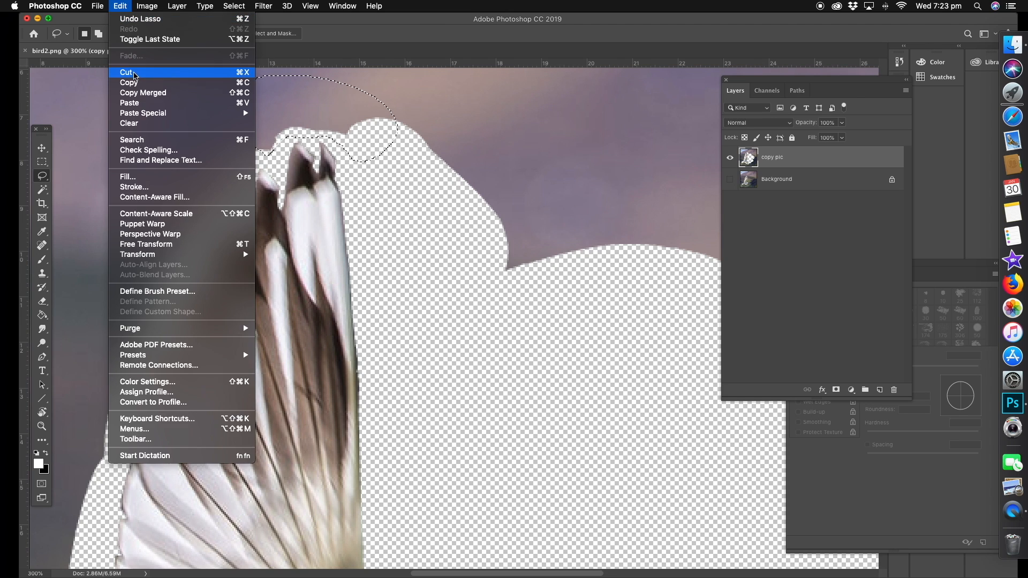
pyautogui.click(133, 74)
pyautogui.moveTo(246, 172)
pyautogui.mouseDown()
pyautogui.moveTo(136, 211)
pyautogui.moveTo(269, 132)
pyautogui.moveTo(247, 171)
pyautogui.mouseUp()
pyautogui.click(120, 6)
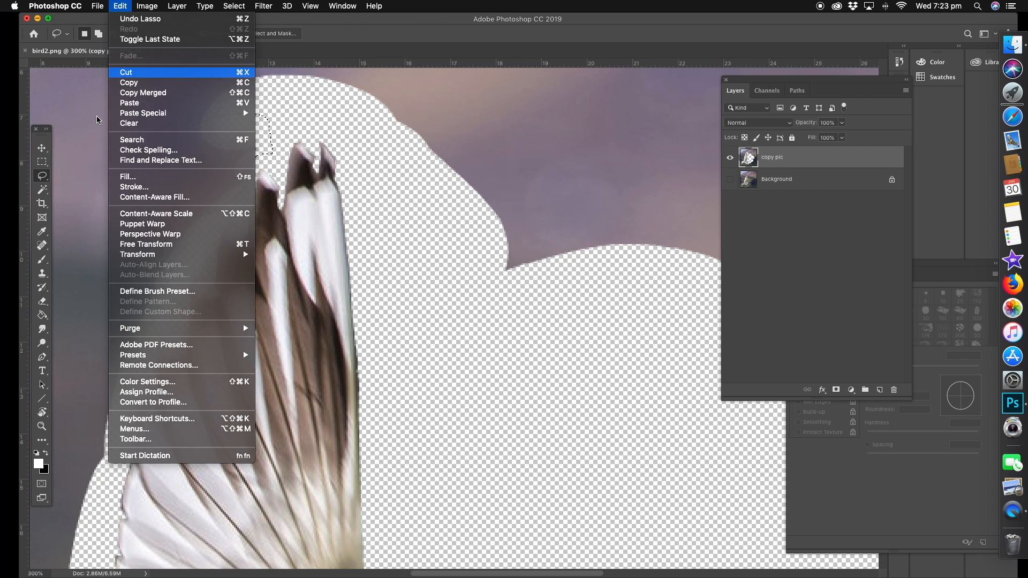
pyautogui.click(131, 73)
# Step: Lasso the large upper-right part of the background at 66.7% zoom and cut it away
pyautogui.click(41, 427)
pyautogui.keyDown('alt'); pyautogui.click(431, 321); pyautogui.keyUp('alt')
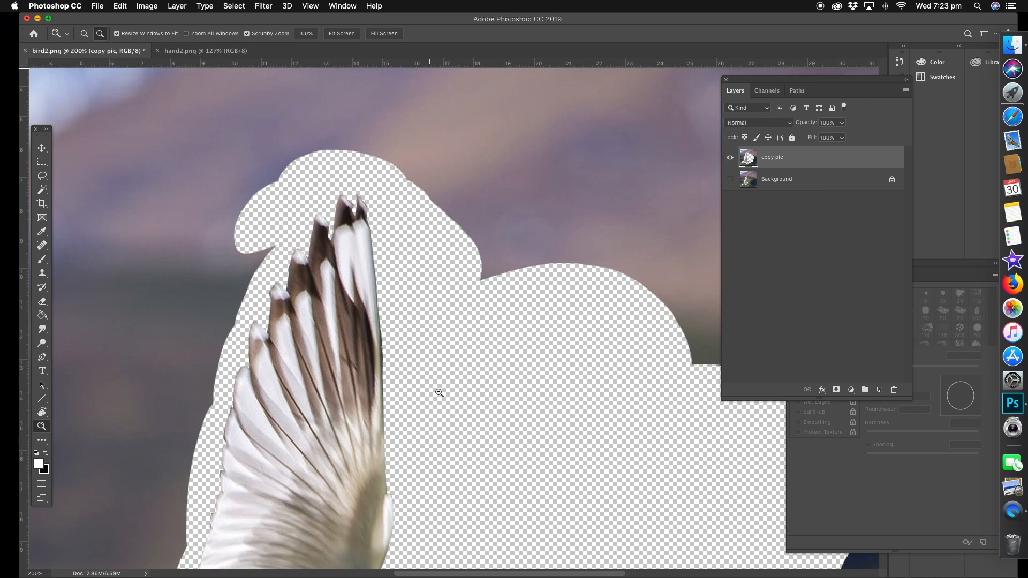
pyautogui.keyDown('alt'); pyautogui.click(546, 452); pyautogui.keyUp('alt')
pyautogui.keyDown('alt'); pyautogui.click(482, 407); pyautogui.keyUp('alt')
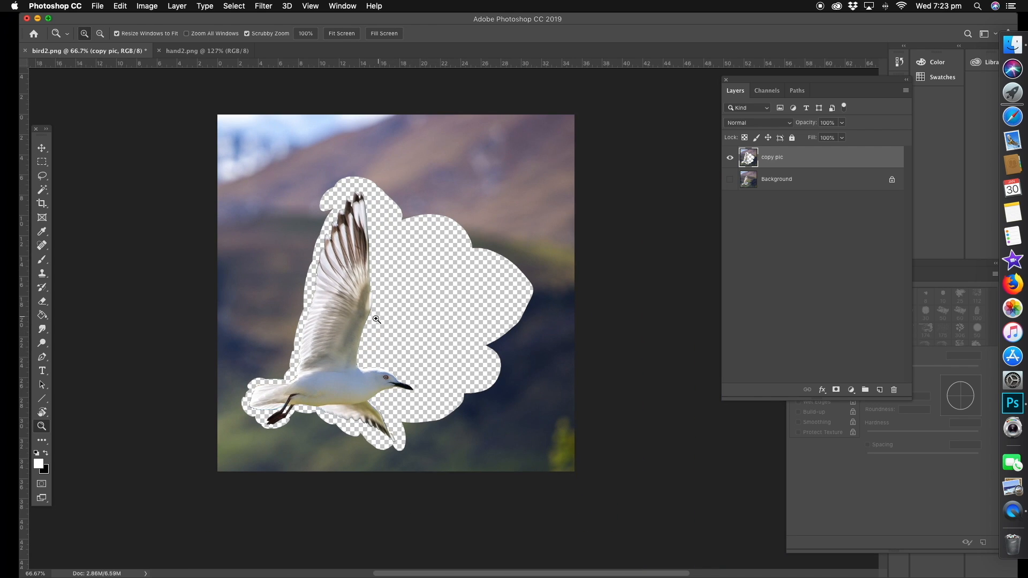
pyautogui.click(42, 176)
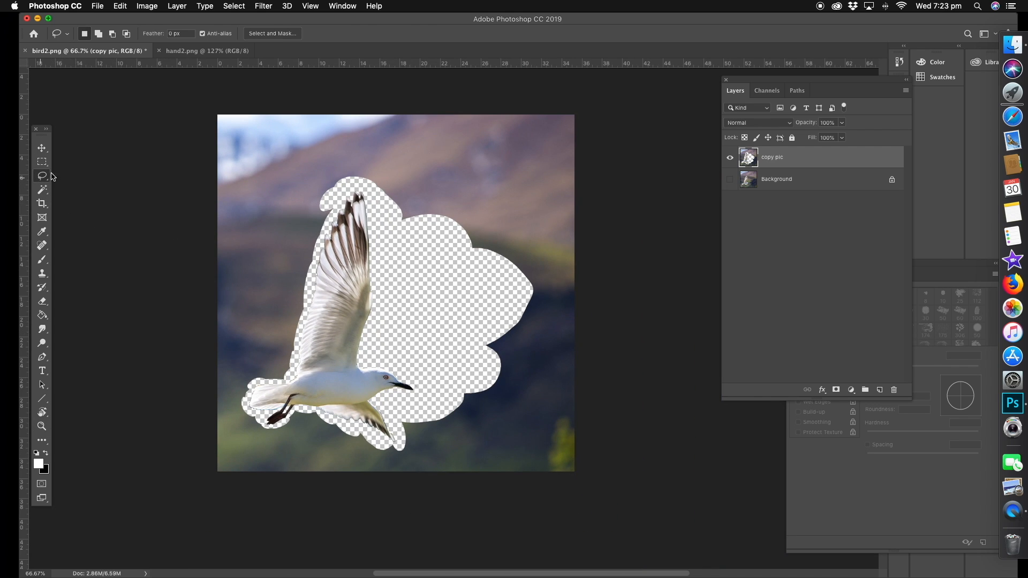
pyautogui.moveTo(428, 266)
pyautogui.mouseDown()
pyautogui.moveTo(572, 375)
pyautogui.moveTo(678, 184)
pyautogui.moveTo(619, 77)
pyautogui.moveTo(537, 91)
pyautogui.moveTo(380, 85)
pyautogui.mouseUp()
pyautogui.moveTo(402, 233); pyautogui.dragTo(402, 233)
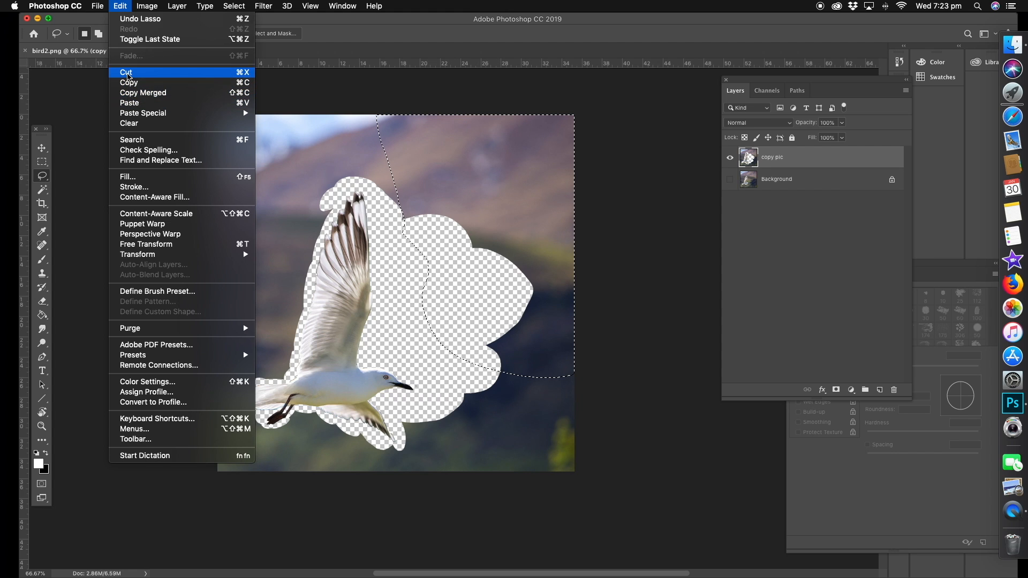
pyautogui.click(128, 73)
# Step: Cut away the background above the wing tip and beside the upper trailing feathers, up to the canvas's left edge
pyautogui.moveTo(375, 201)
pyautogui.mouseDown()
pyautogui.moveTo(453, 132)
pyautogui.moveTo(335, 84)
pyautogui.moveTo(203, 103)
pyautogui.moveTo(190, 187)
pyautogui.moveTo(257, 212)
pyautogui.moveTo(375, 198)
pyautogui.mouseUp()
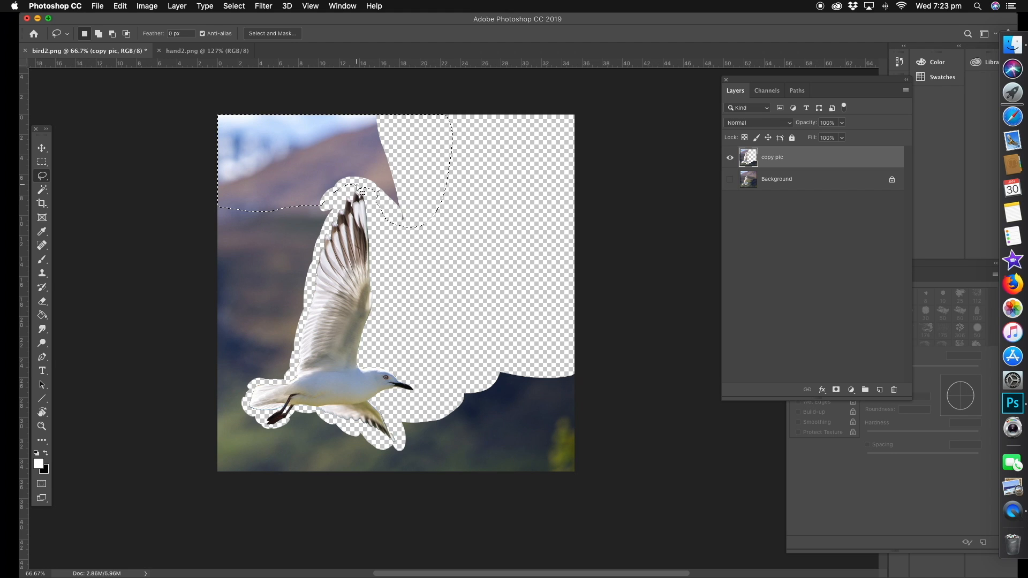
pyautogui.click(122, 11)
pyautogui.click(131, 73)
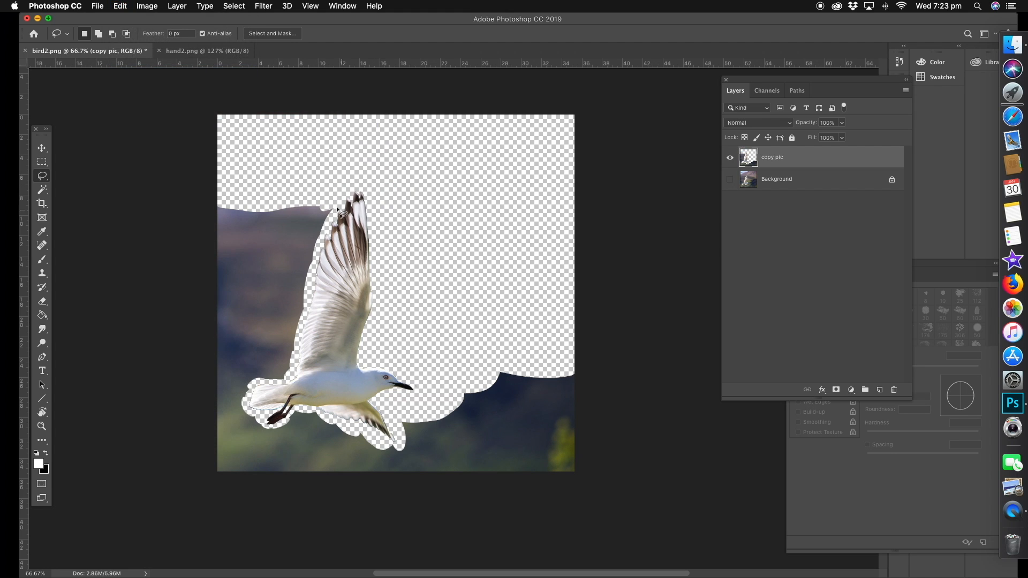
pyautogui.moveTo(328, 224); pyautogui.dragTo(317, 246)
pyautogui.moveTo(306, 297)
pyautogui.mouseDown()
pyautogui.moveTo(166, 193)
pyautogui.moveTo(269, 185)
pyautogui.moveTo(335, 196)
pyautogui.mouseUp()
pyautogui.click(121, 7)
pyautogui.click(131, 72)
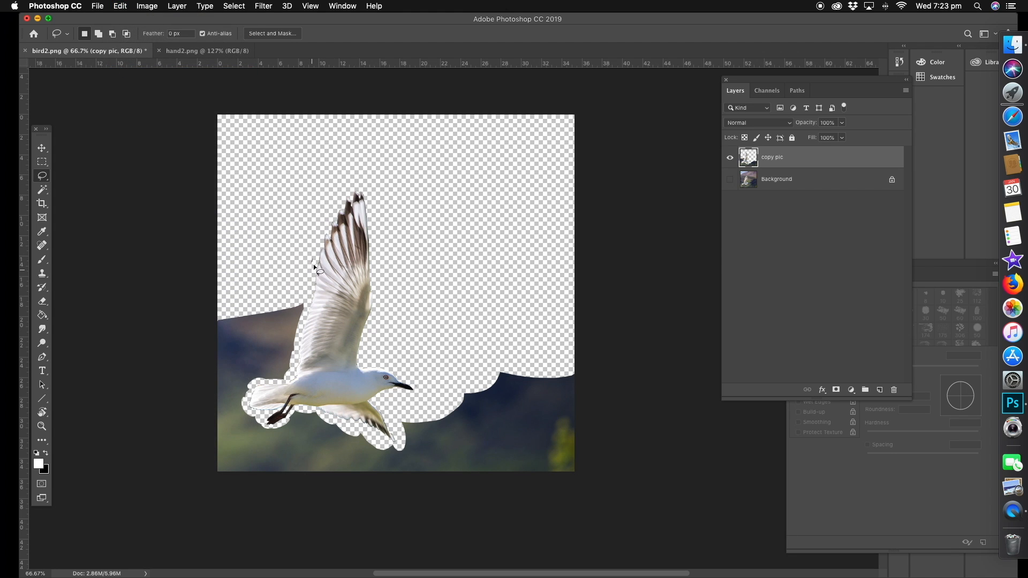
# Step: Lasso and cut away the background behind the lower part of the raised wing and around the tail
pyautogui.moveTo(302, 316)
pyautogui.mouseDown()
pyautogui.moveTo(287, 376)
pyautogui.moveTo(232, 383)
pyautogui.moveTo(184, 293)
pyautogui.moveTo(259, 220)
pyautogui.mouseUp()
pyautogui.click(120, 6)
pyautogui.press('super+x')
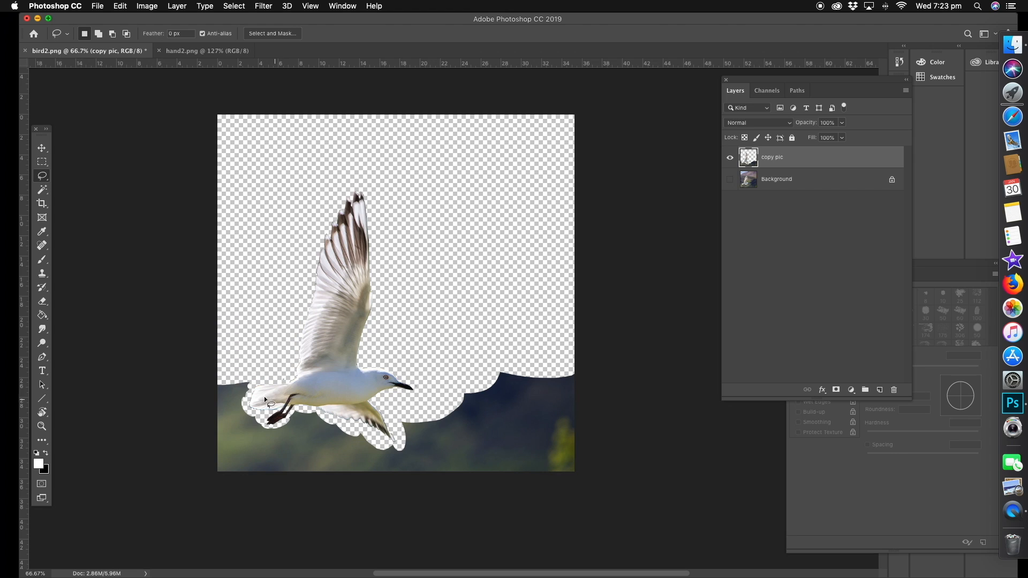
pyautogui.moveTo(255, 381)
pyautogui.mouseDown()
pyautogui.moveTo(255, 413)
pyautogui.moveTo(197, 489)
pyautogui.moveTo(252, 381)
pyautogui.mouseUp()
pyautogui.click(120, 6)
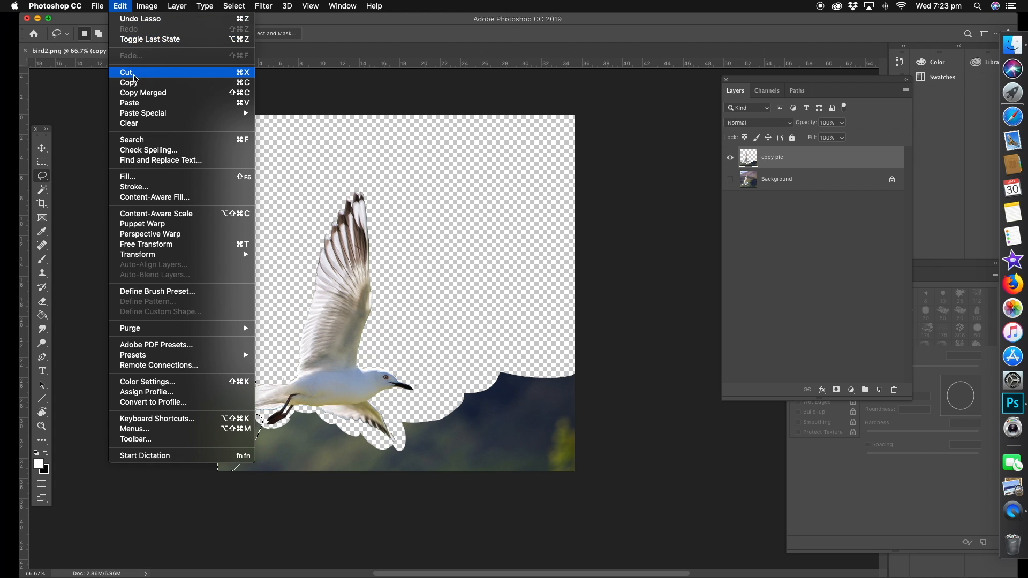
pyautogui.click(134, 75)
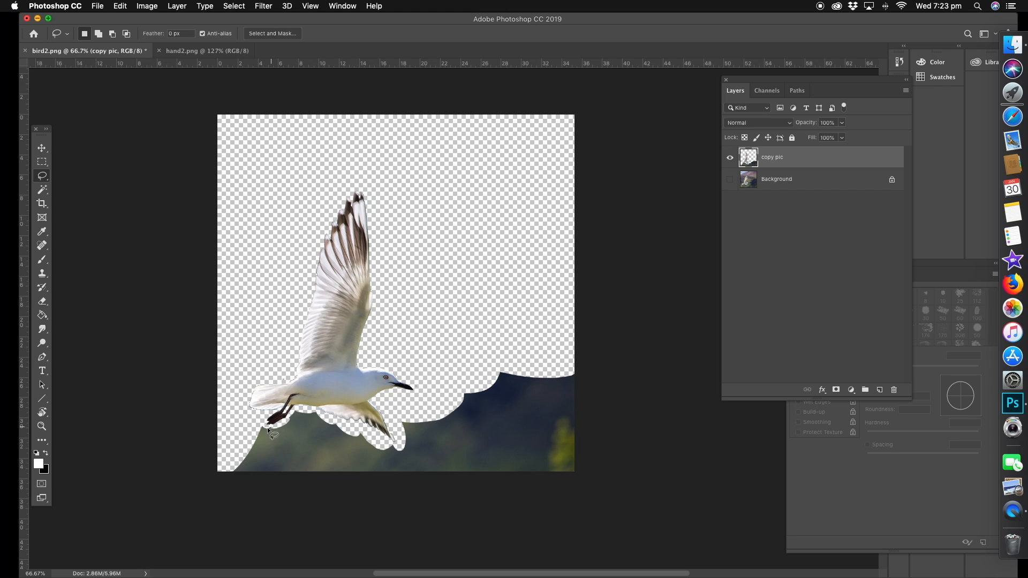
# Step: Lasso the background beneath the bird's feet and belly in two selections and cut each one away
pyautogui.moveTo(280, 422); pyautogui.dragTo(277, 424)
pyautogui.click(120, 6)
pyautogui.click(133, 75)
pyautogui.moveTo(295, 411)
pyautogui.mouseDown()
pyautogui.moveTo(281, 432)
pyautogui.moveTo(292, 464)
pyautogui.moveTo(333, 493)
pyautogui.moveTo(364, 466)
pyautogui.moveTo(364, 440)
pyautogui.moveTo(295, 407)
pyautogui.mouseUp()
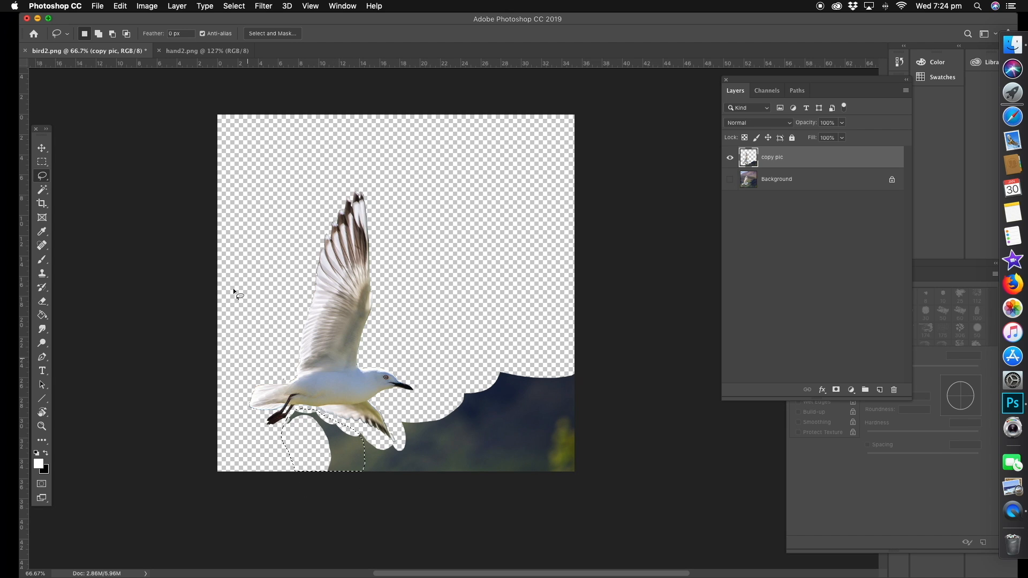
pyautogui.click(120, 6)
pyautogui.click(134, 76)
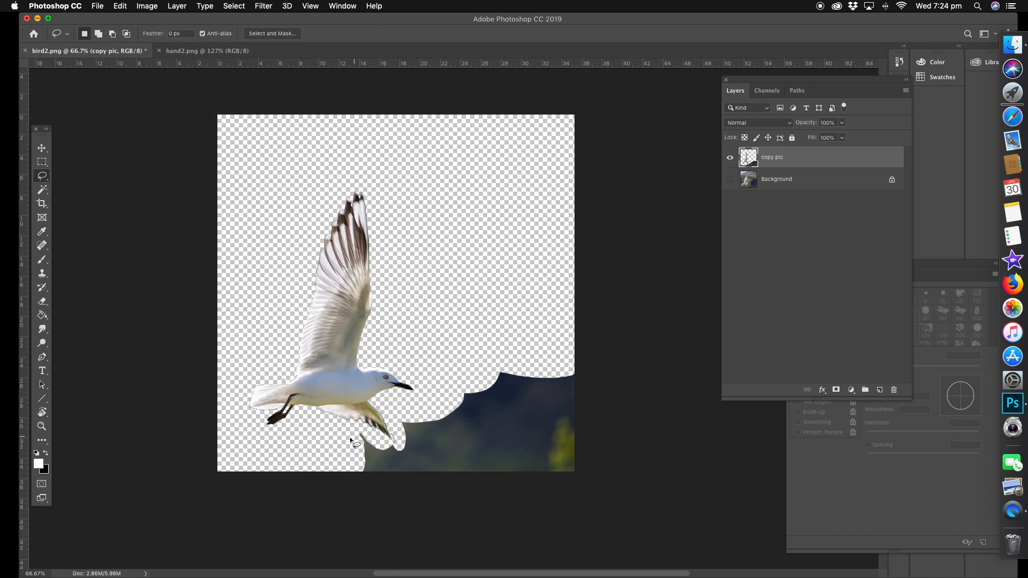
# Step: Cut away the background under the lower wing tip and the remaining lower-right background of the image
pyautogui.moveTo(369, 435)
pyautogui.mouseDown()
pyautogui.moveTo(329, 454)
pyautogui.moveTo(411, 512)
pyautogui.moveTo(436, 473)
pyautogui.moveTo(421, 453)
pyautogui.moveTo(364, 438)
pyautogui.mouseUp()
pyautogui.click(121, 7)
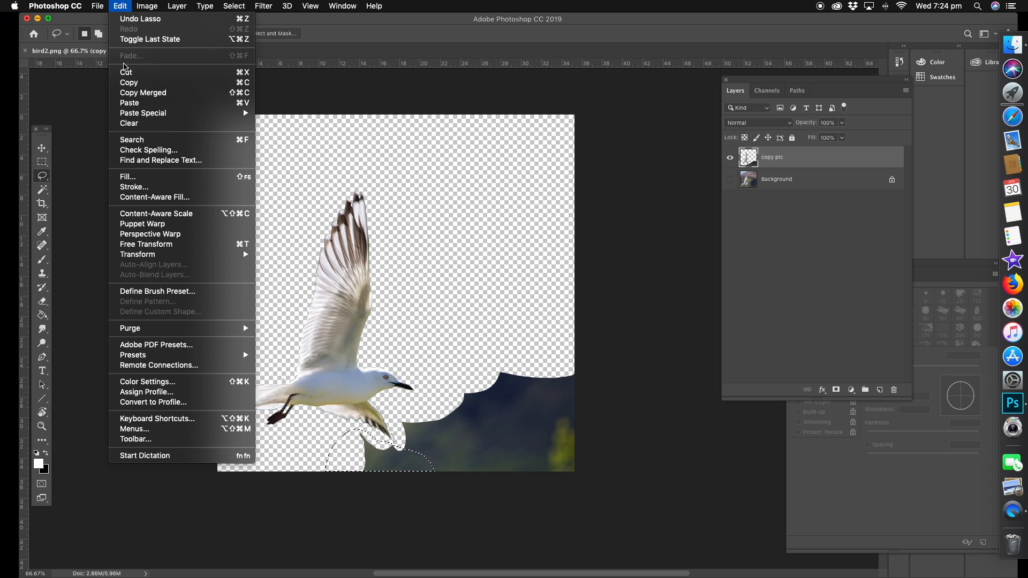
pyautogui.click(126, 71)
pyautogui.moveTo(399, 458)
pyautogui.mouseDown()
pyautogui.moveTo(459, 497)
pyautogui.moveTo(612, 478)
pyautogui.moveTo(533, 346)
pyautogui.mouseUp()
pyautogui.moveTo(439, 397); pyautogui.dragTo(407, 410)
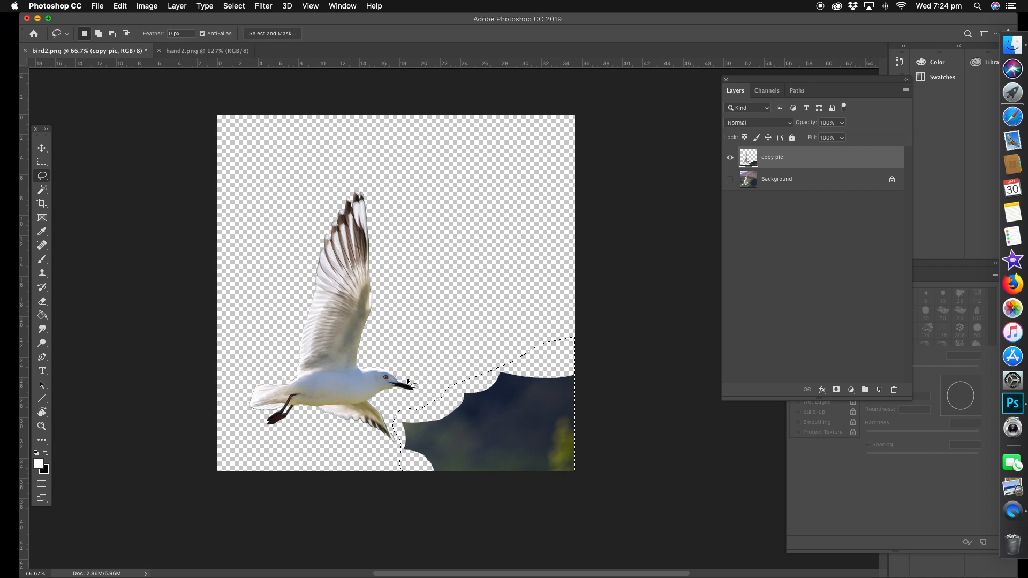
pyautogui.click(121, 6)
pyautogui.click(127, 74)
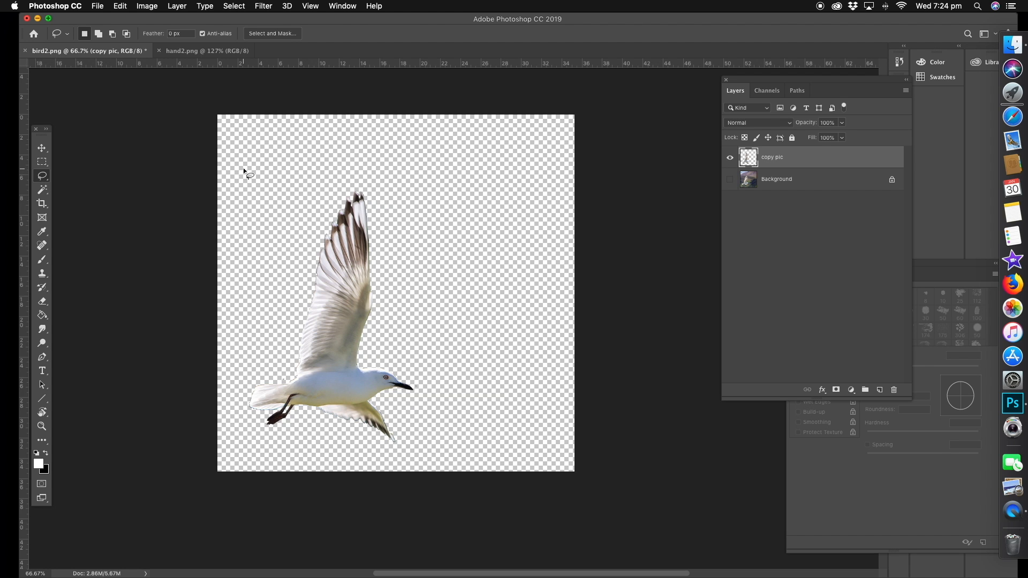
# Step: Move the cut-out bird on the copy pic layer to about the centre of the canvas with the Move Tool
pyautogui.click(42, 149)
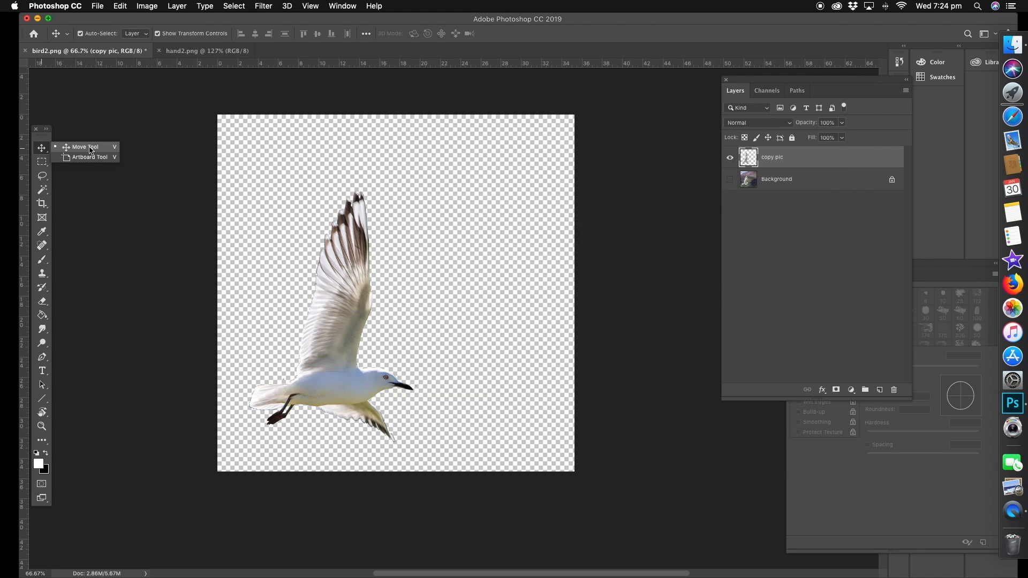
pyautogui.click(86, 147)
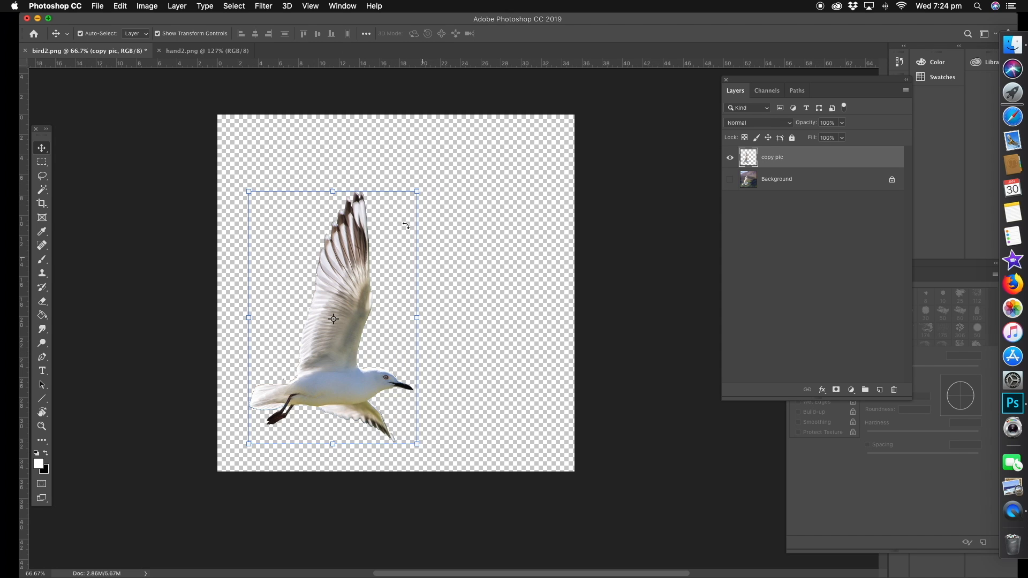
pyautogui.moveTo(342, 276); pyautogui.dragTo(398, 235)
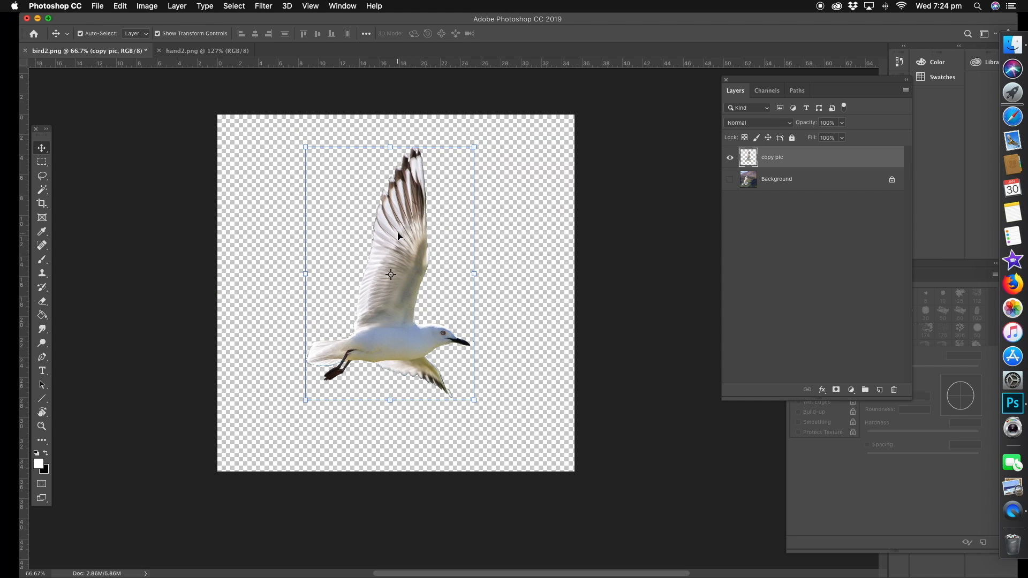
pyautogui.click(546, 285)
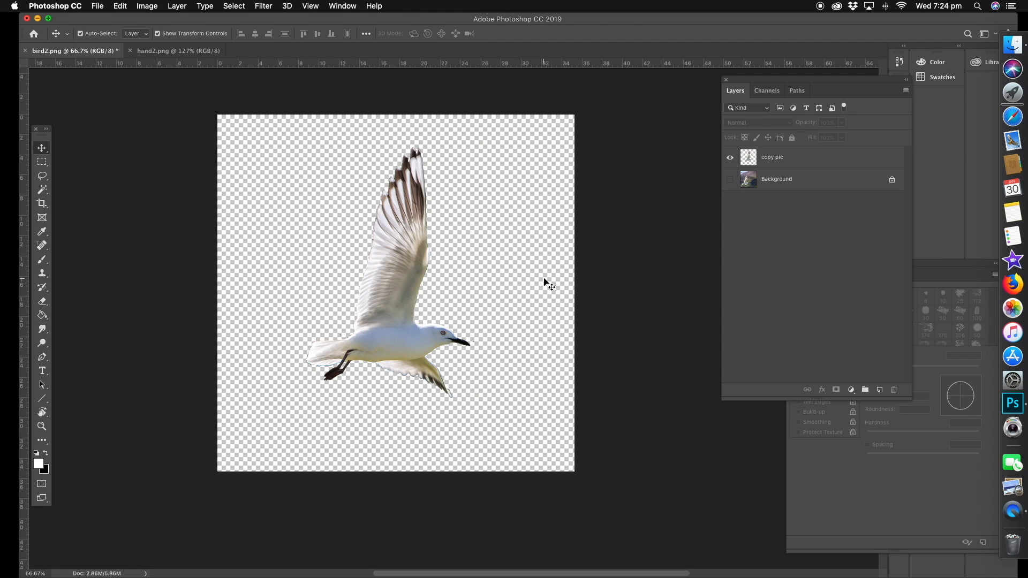
pyautogui.click(788, 161)
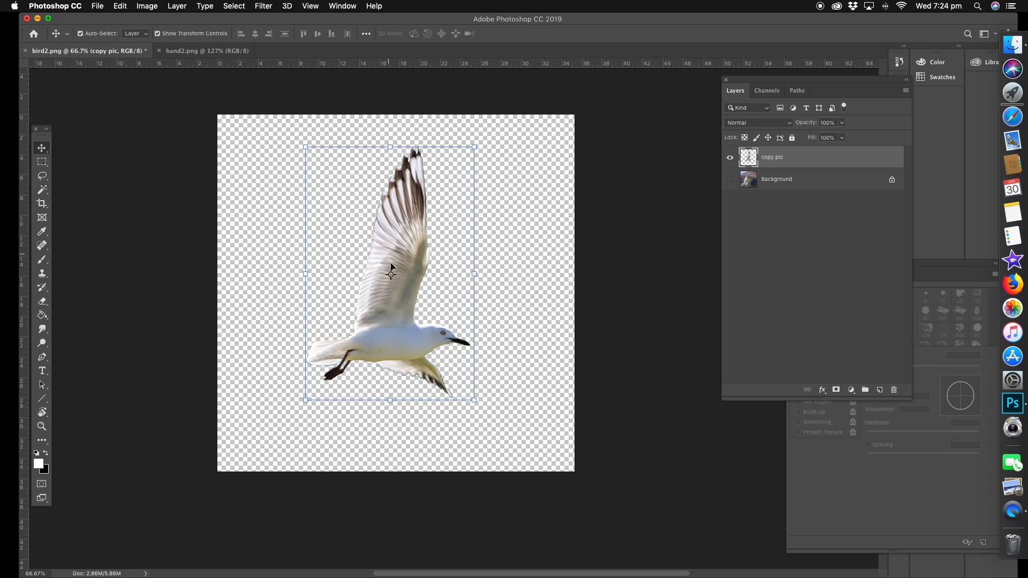
pyautogui.click(197, 51)
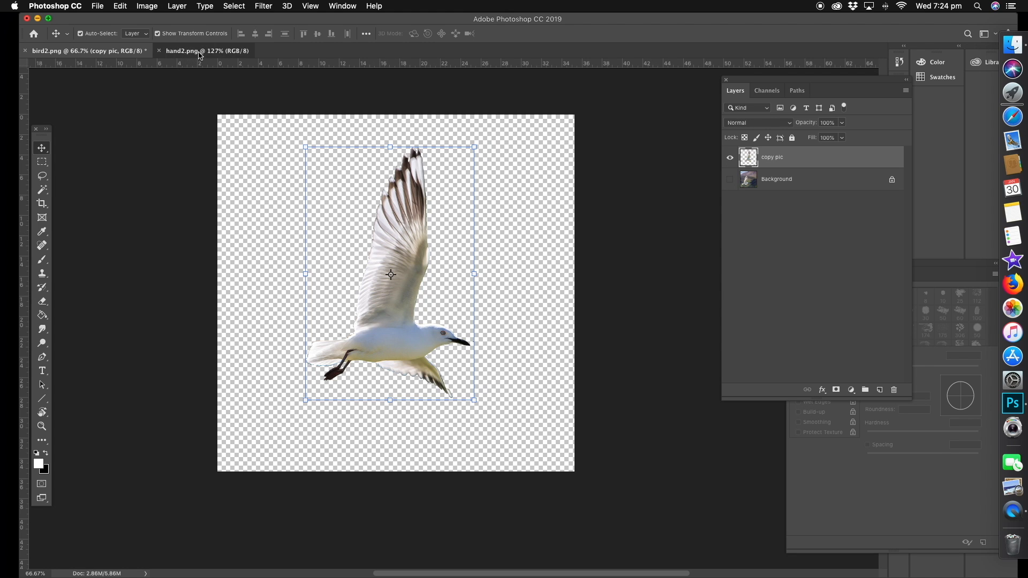
pyautogui.click(113, 52)
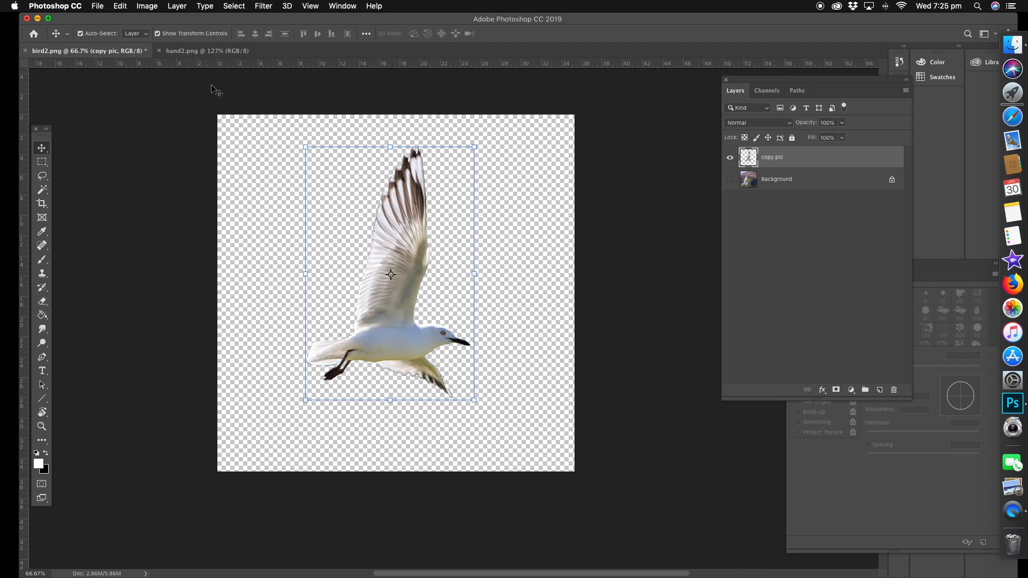
pyautogui.moveTo(402, 231); pyautogui.dragTo(402, 242)
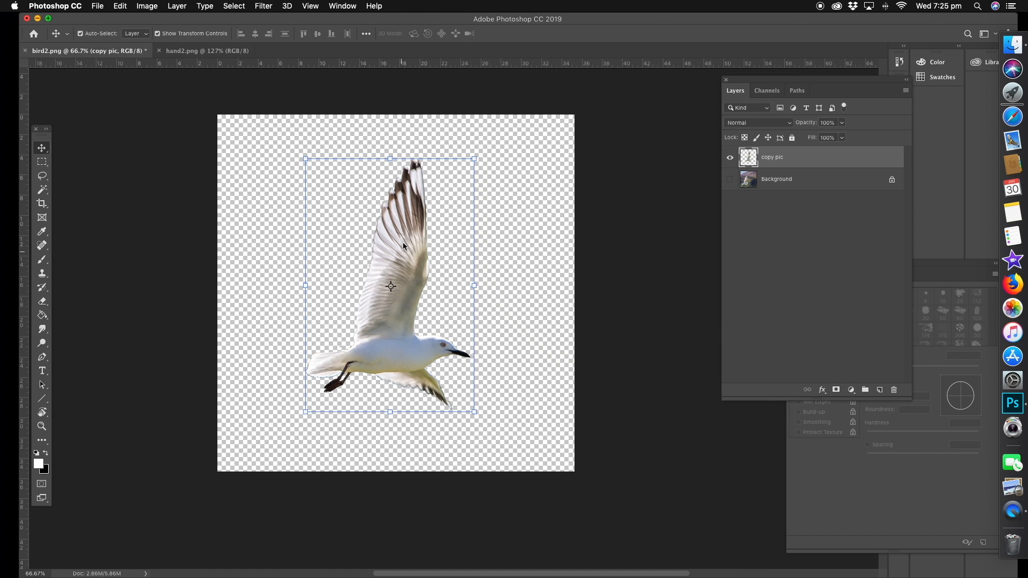
# Step: Make the Background layer visible and move the copy pic bird up and to the right of the original bird
pyautogui.click(780, 181)
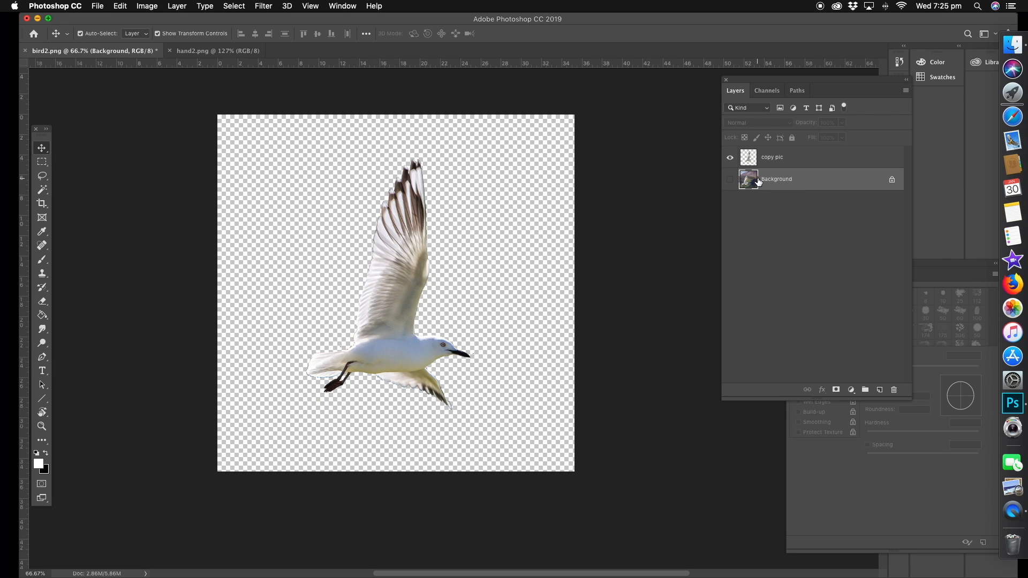
pyautogui.click(730, 180)
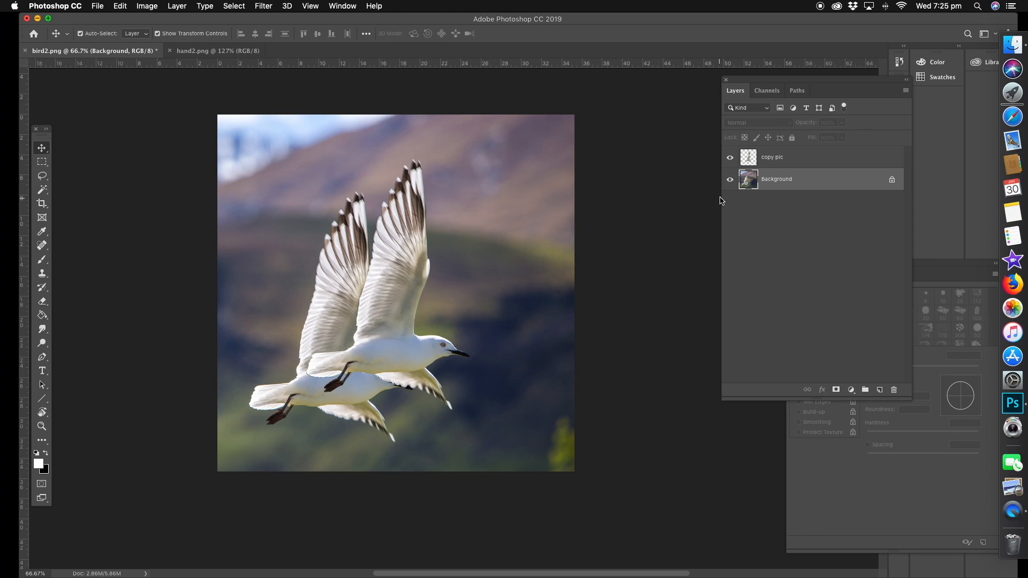
pyautogui.click(769, 162)
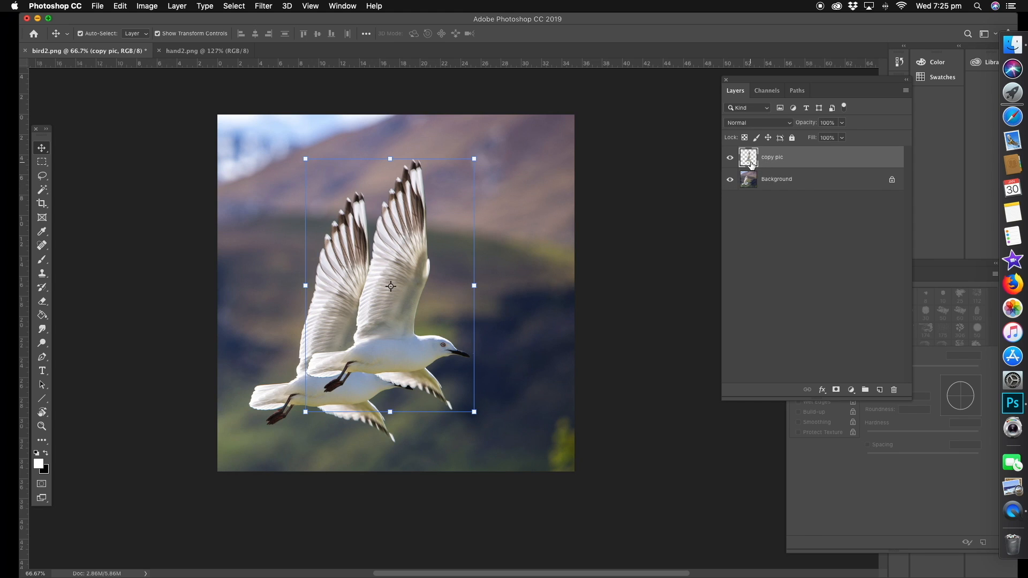
pyautogui.click(42, 148)
pyautogui.click(401, 262)
pyautogui.moveTo(412, 253); pyautogui.dragTo(455, 235)
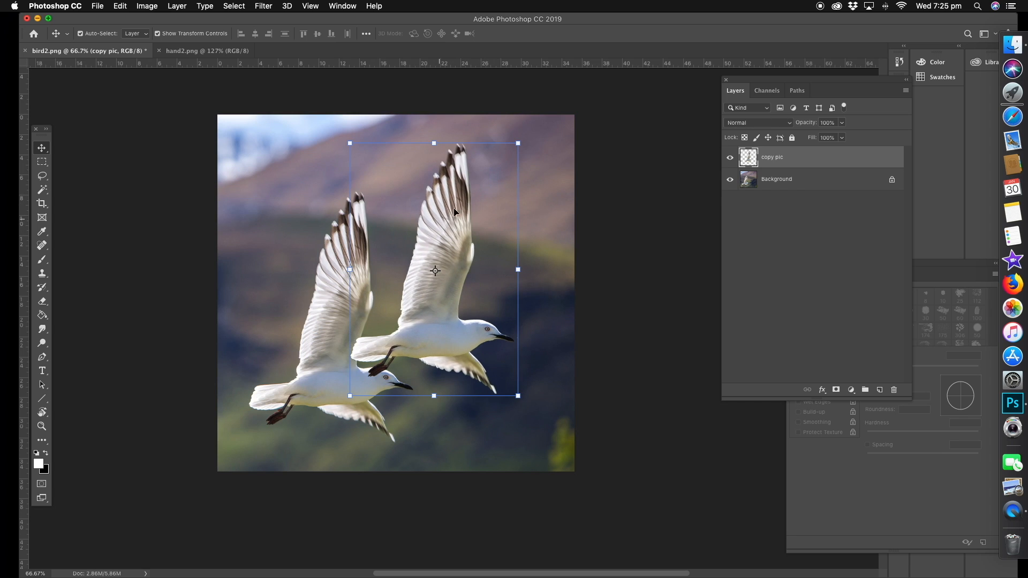
# Step: Hide the Background layer and move the copy pic bird down and left to about the centre of the canvas
pyautogui.click(731, 179)
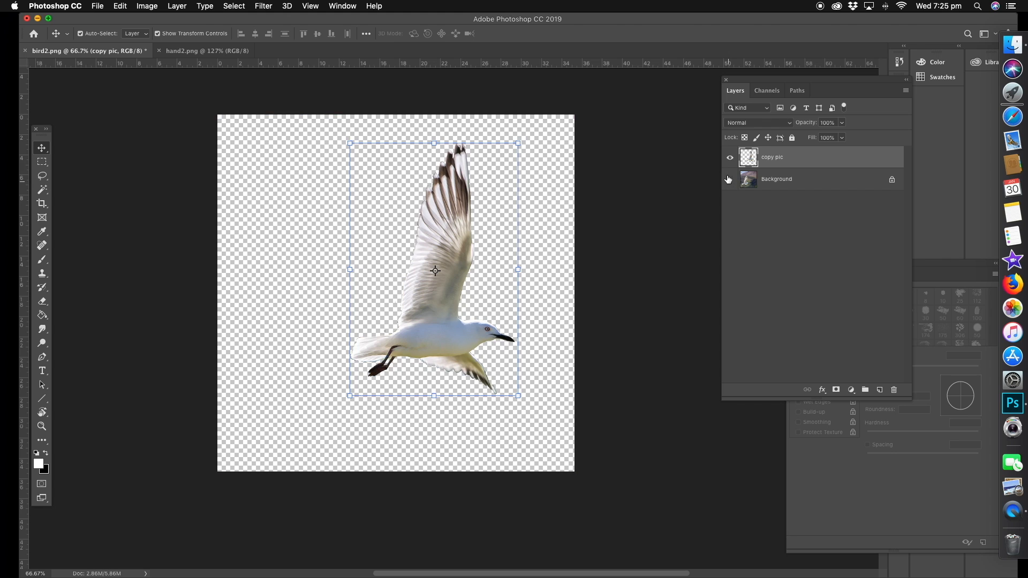
pyautogui.moveTo(435, 238); pyautogui.dragTo(409, 252)
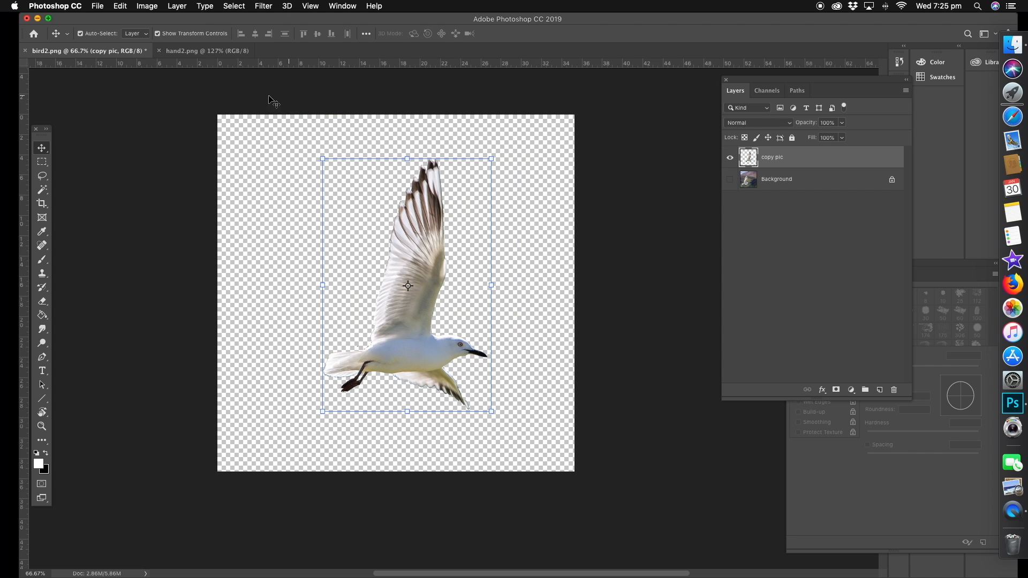
# Step: Select all of the copy pic layer, copy it and paste the bird into hand2.png
pyautogui.click(236, 7)
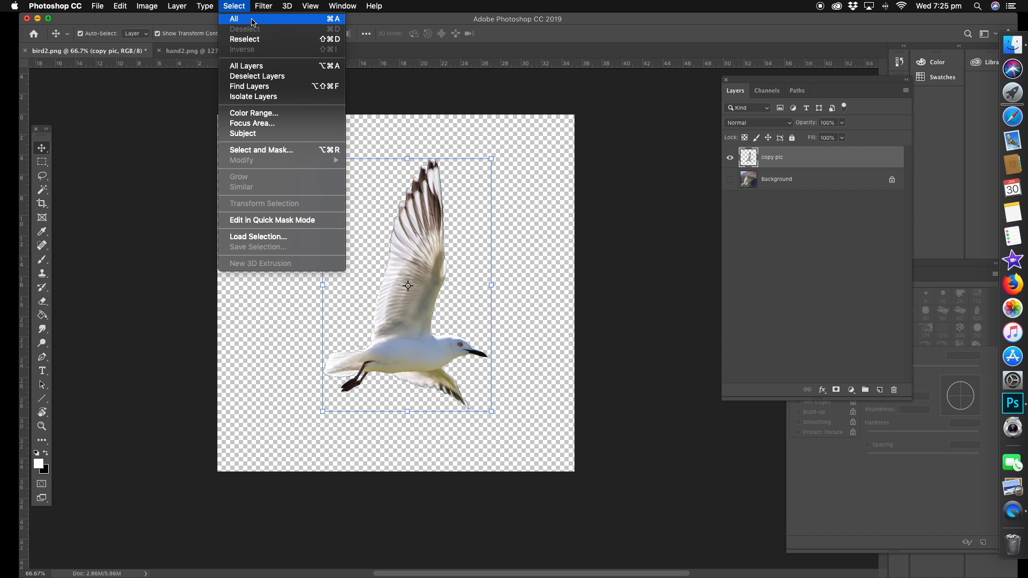
pyautogui.click(252, 20)
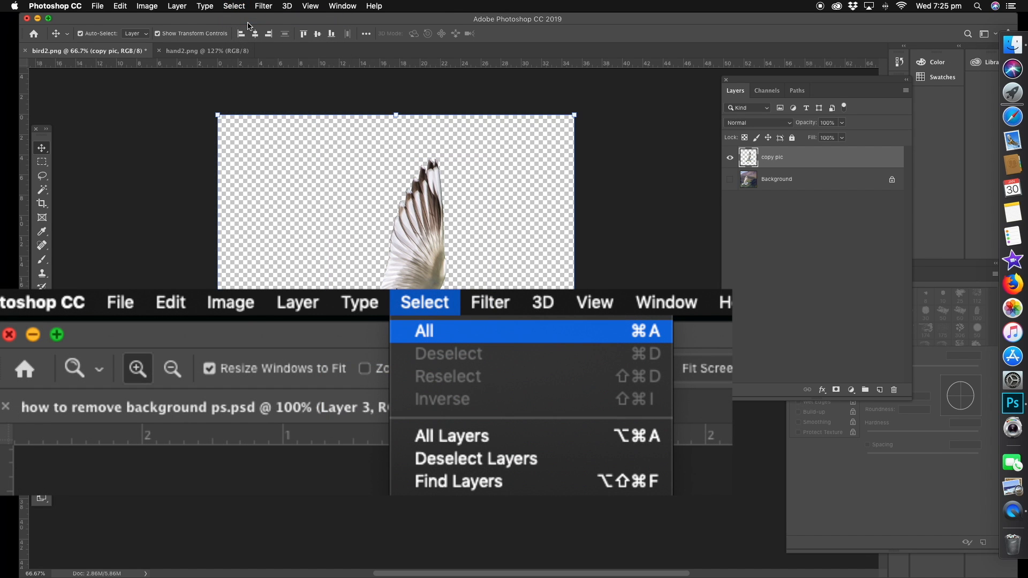
pyautogui.click(119, 8)
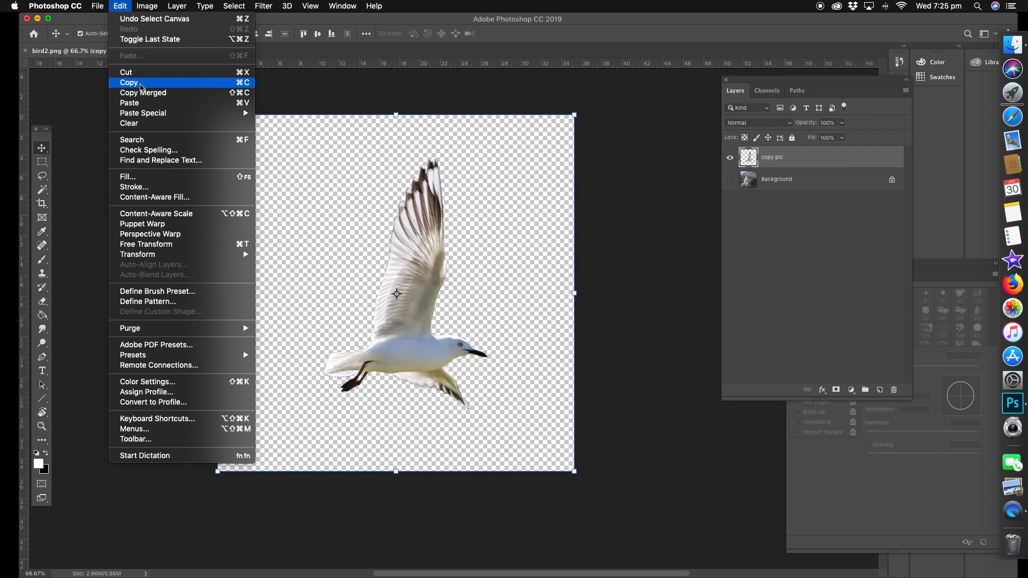
pyautogui.click(130, 83)
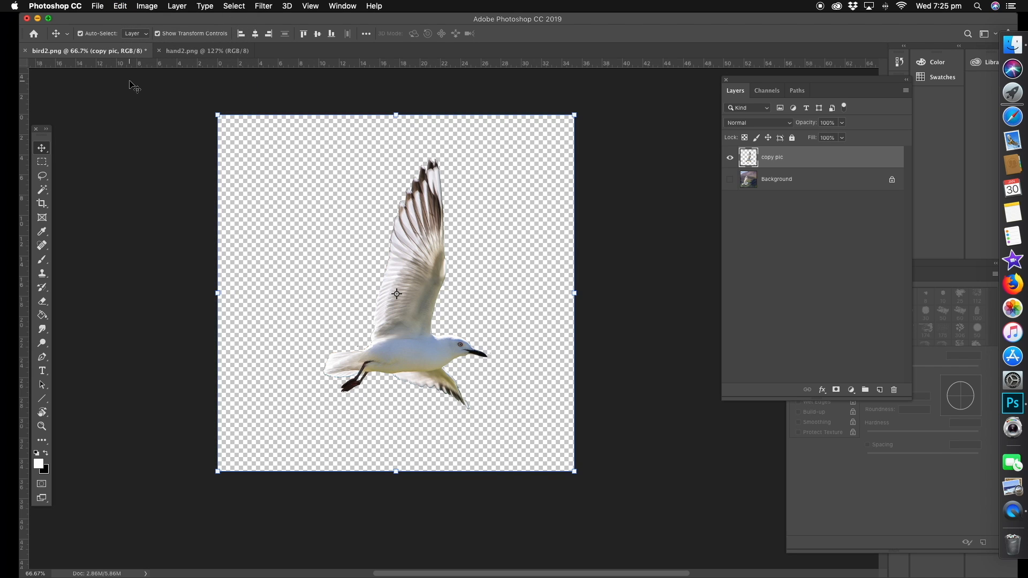
pyautogui.click(196, 51)
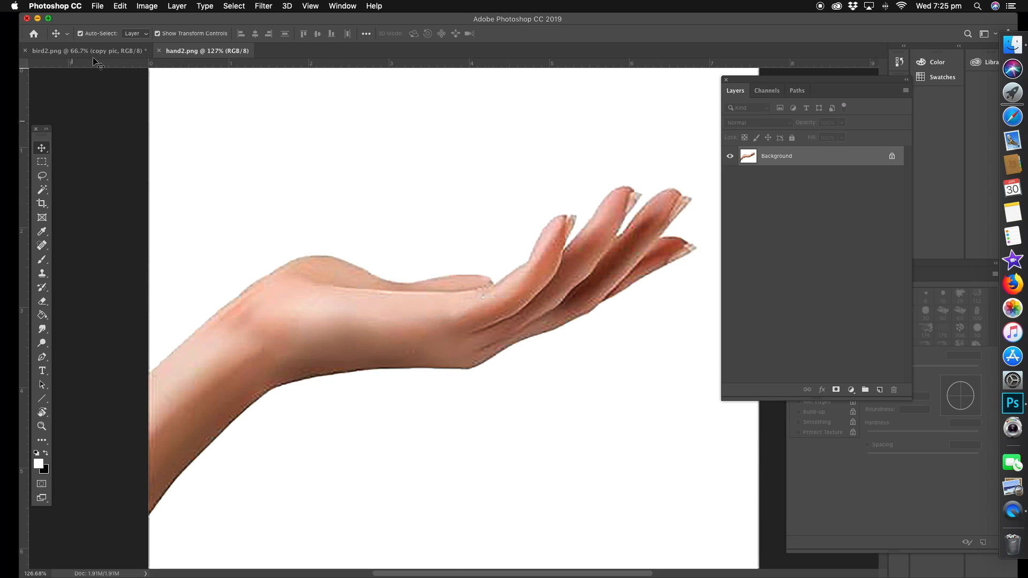
pyautogui.click(121, 6)
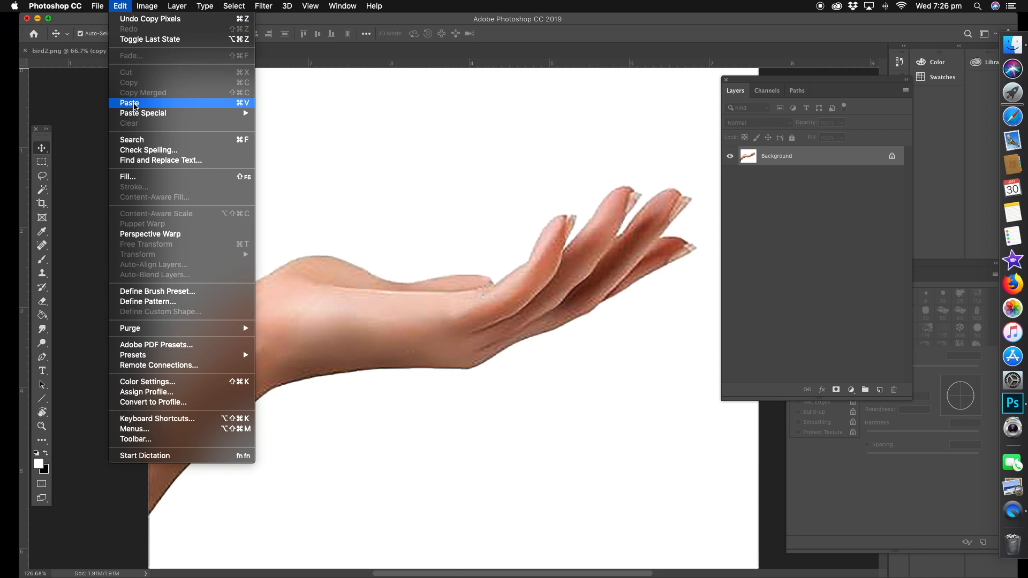
pyautogui.click(131, 103)
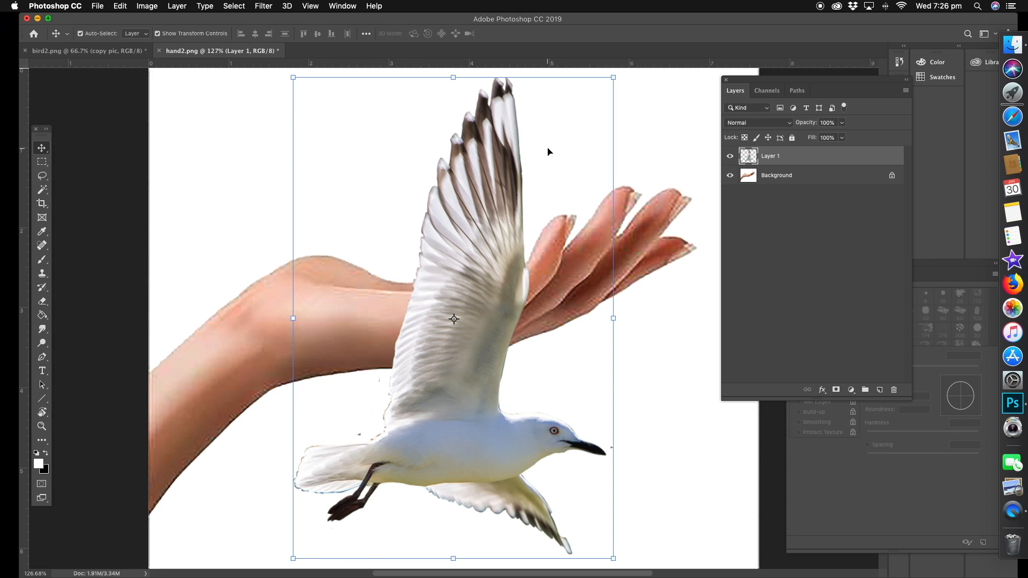
# Step: Scale the pasted bird on Layer 1 down to about 58% width and 56% height and place it over the palm
pyautogui.click(121, 6)
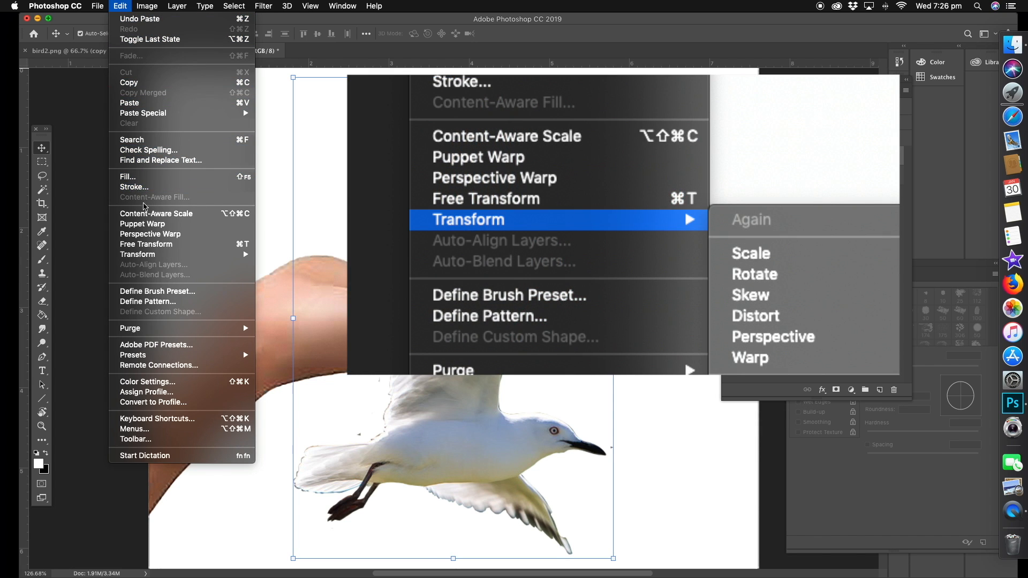
pyautogui.moveTo(168, 258)
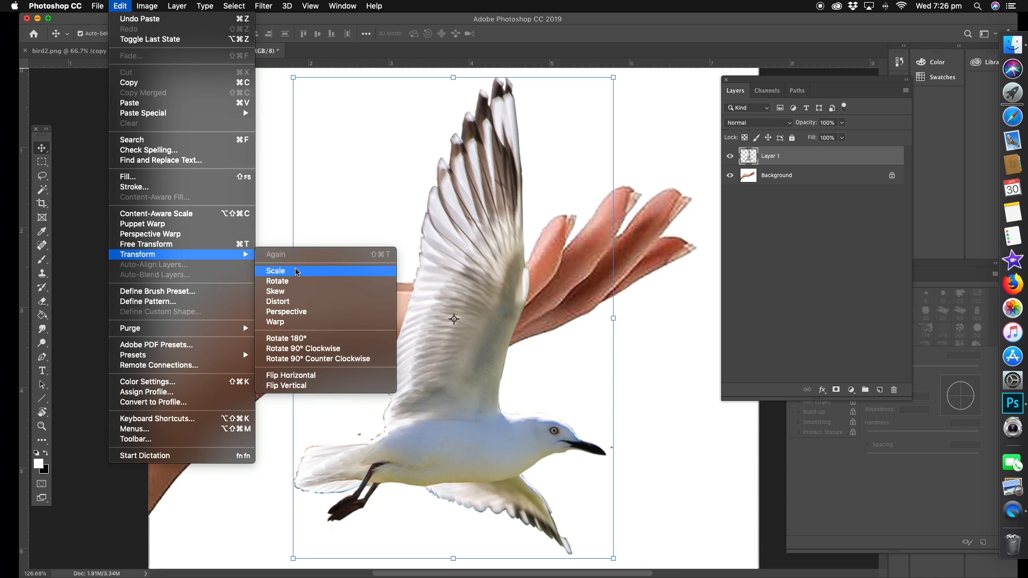
pyautogui.click(297, 271)
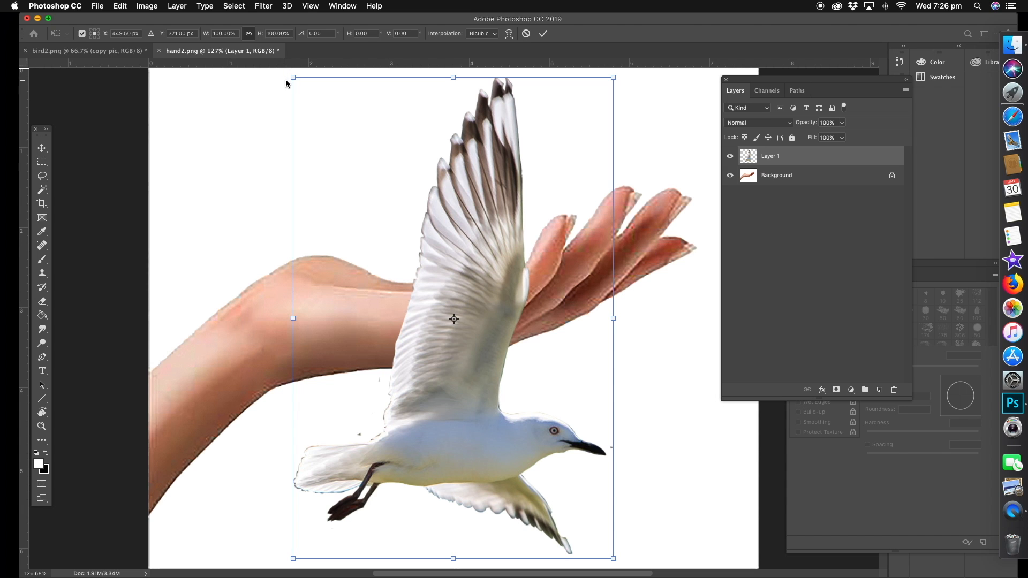
pyautogui.moveTo(294, 79); pyautogui.dragTo(308, 97)
pyautogui.moveTo(314, 109); pyautogui.dragTo(400, 239)
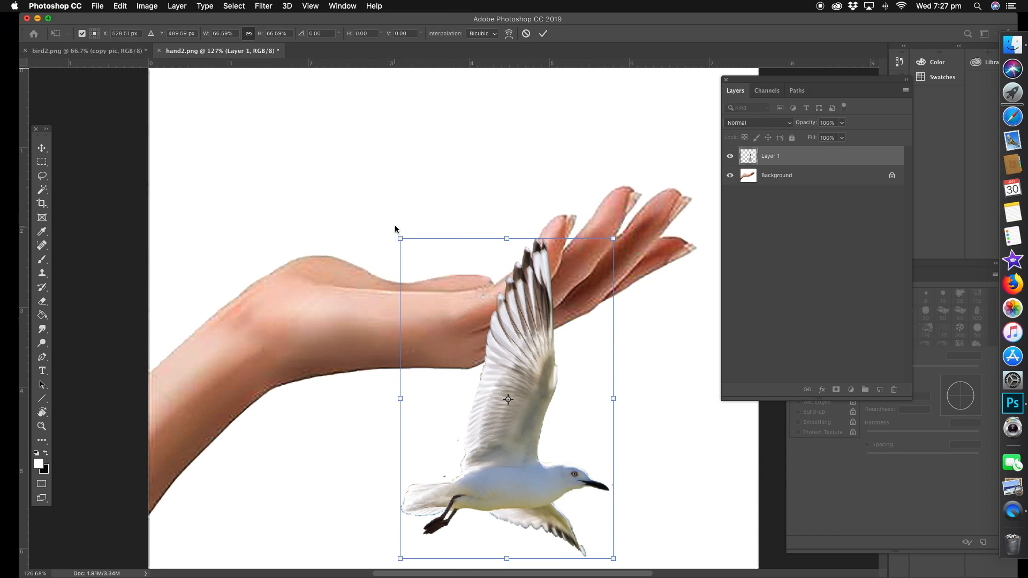
pyautogui.moveTo(522, 375); pyautogui.dragTo(417, 219)
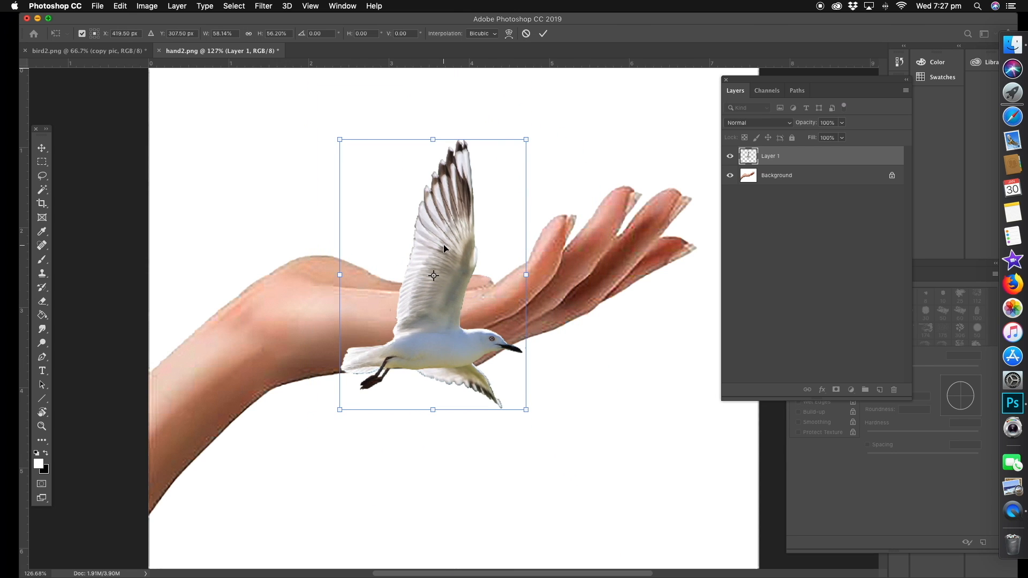
pyautogui.moveTo(444, 245); pyautogui.dragTo(440, 182)
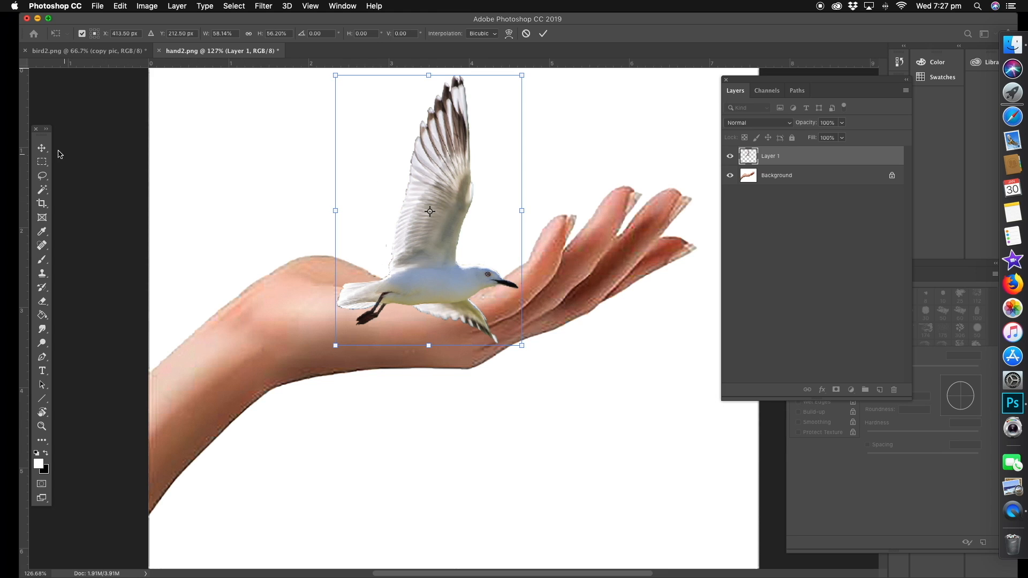
pyautogui.press('Return')
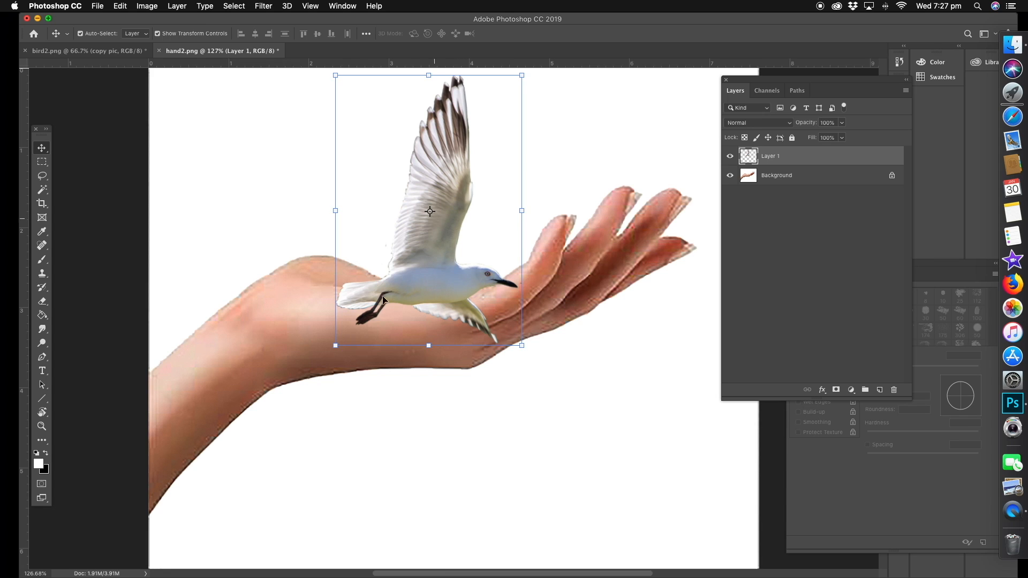
# Step: Shrink the bird on Layer 1 further to about 79% and position it just above the palm
pyautogui.moveTo(335, 344); pyautogui.dragTo(349, 226)
pyautogui.moveTo(445, 182); pyautogui.dragTo(438, 202)
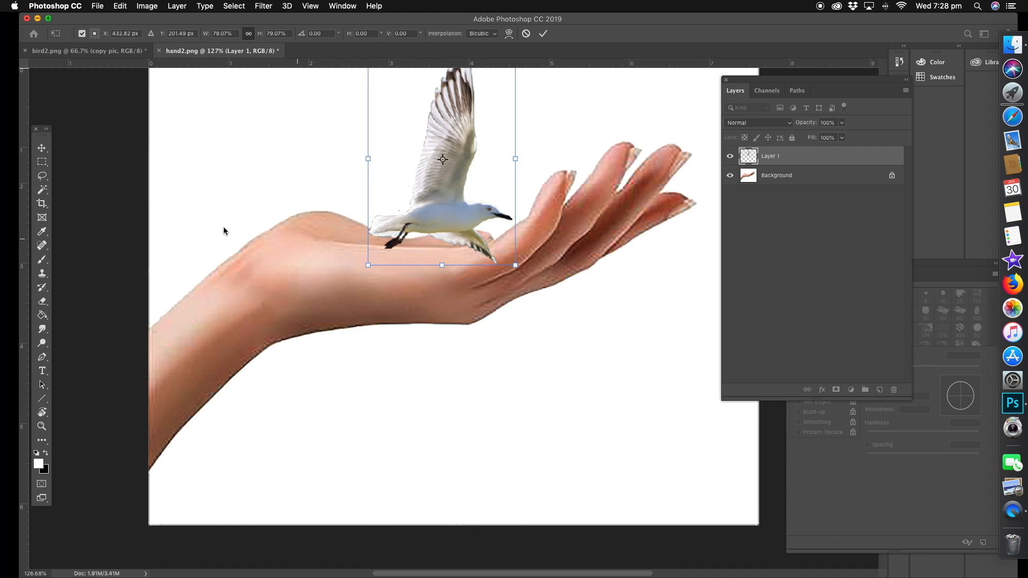
pyautogui.click(42, 148)
pyautogui.click(664, 226)
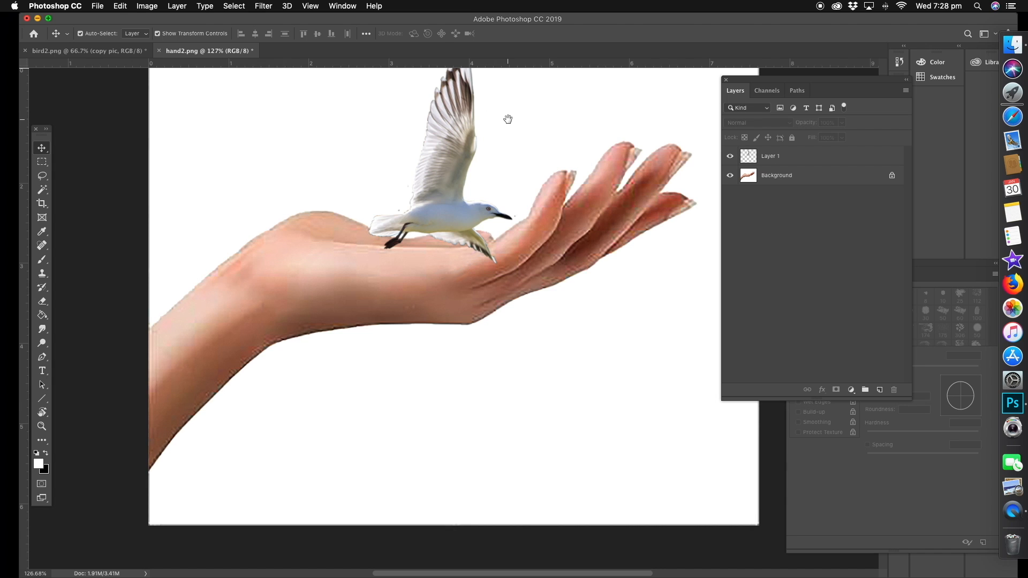
# Step: Duplicate the Background layer with the hand within hand2.png
pyautogui.press('super+r')
pyautogui.moveTo(516, 136); pyautogui.dragTo(479, 183)
pyautogui.press('super+r')
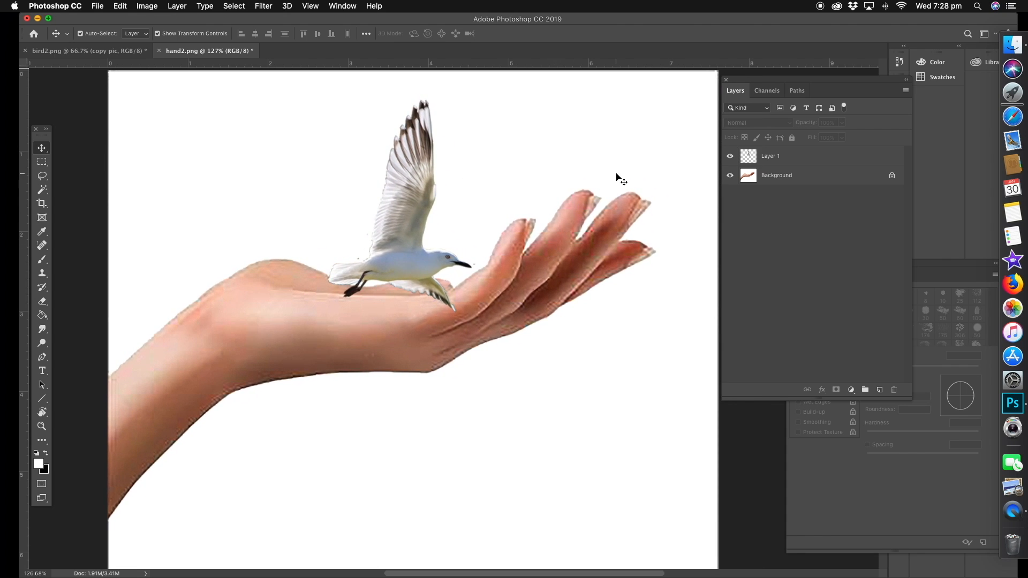
pyautogui.click(774, 181)
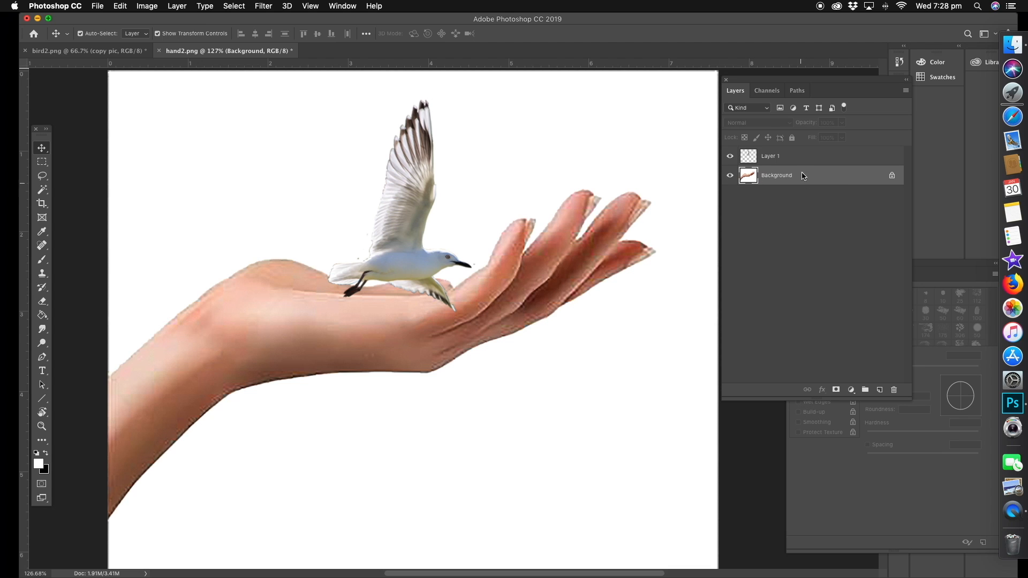
pyautogui.rightClick(798, 178)
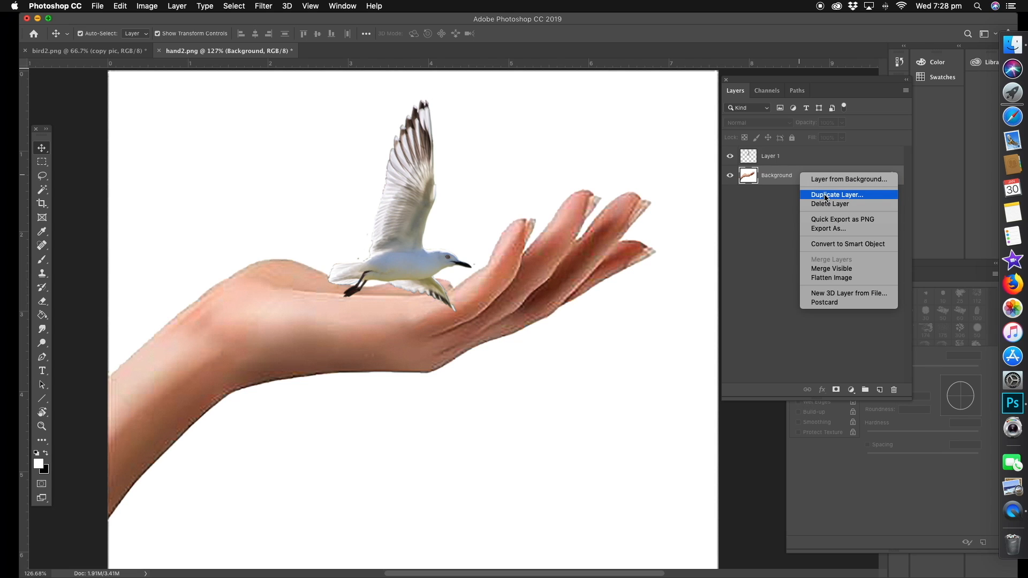
pyautogui.click(825, 196)
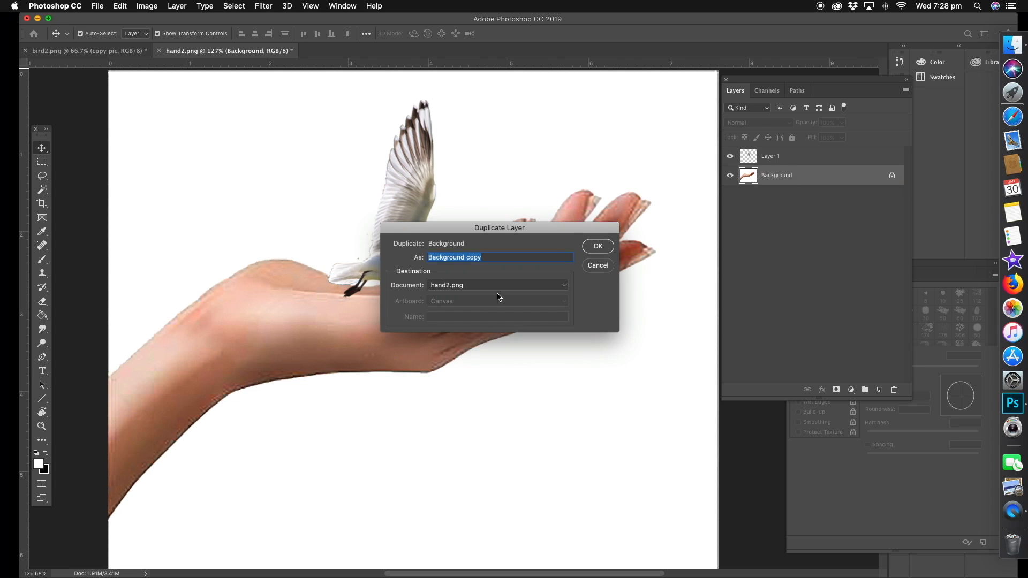
pyautogui.click(598, 246)
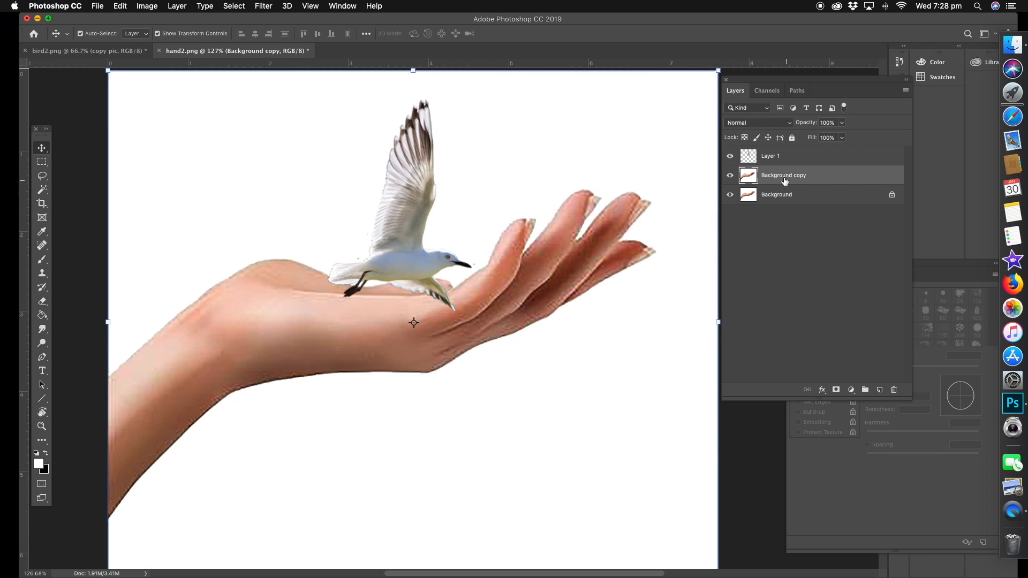
# Step: Move the hand on the Background copy layer down until the palm lies below the bird
pyautogui.rightClick(42, 149)
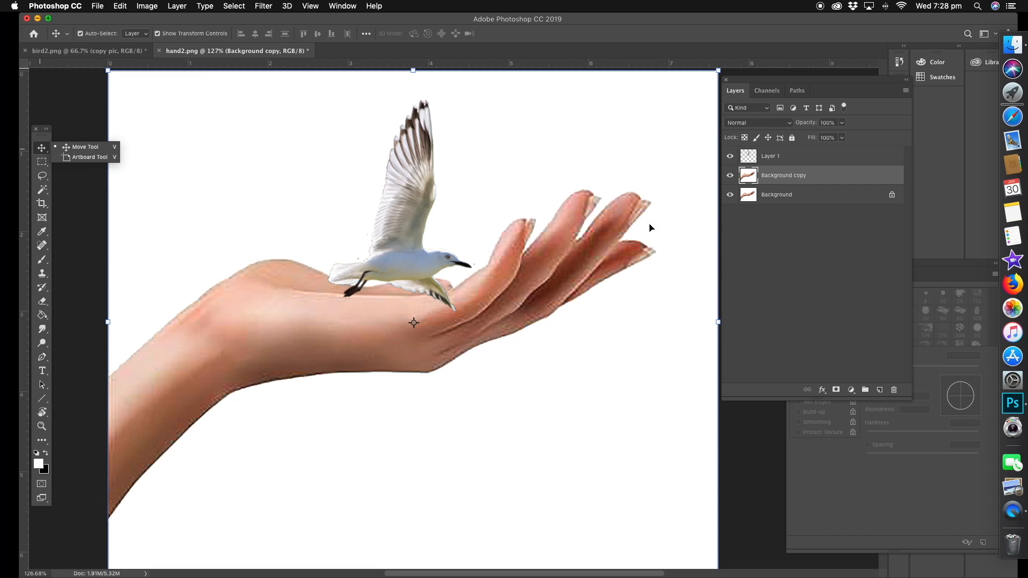
pyautogui.click(594, 261)
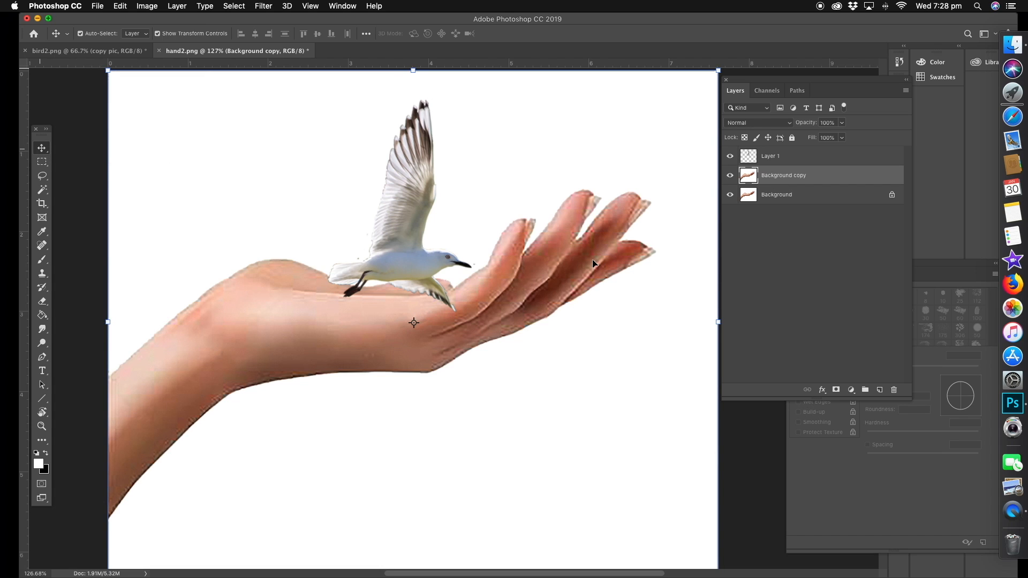
pyautogui.moveTo(568, 228); pyautogui.dragTo(564, 279)
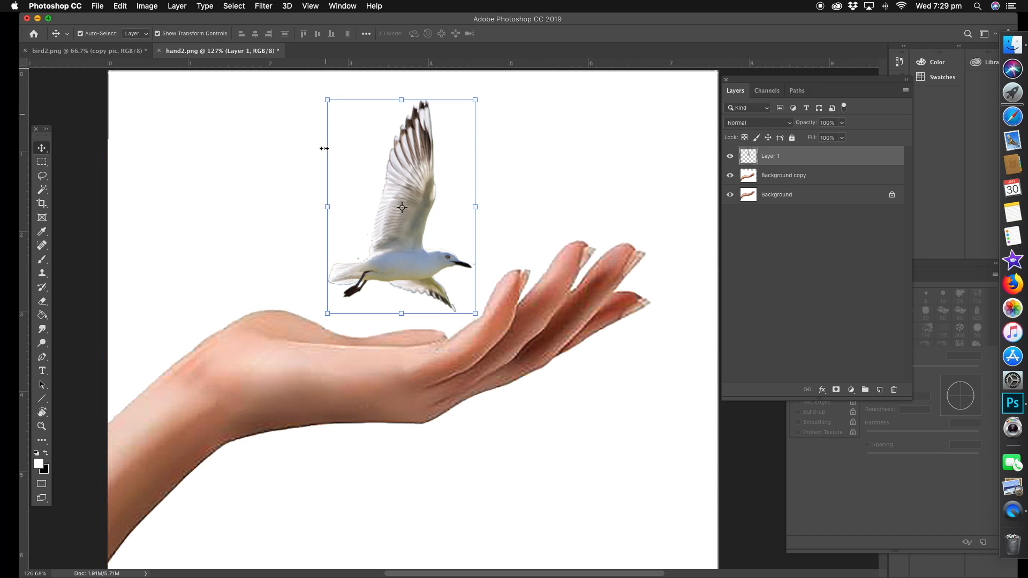
# Step: Enlarge the bird on Layer 1 to about 154% and position it over the palm
pyautogui.moveTo(328, 313); pyautogui.dragTo(247, 429)
pyautogui.moveTo(370, 345); pyautogui.dragTo(399, 322)
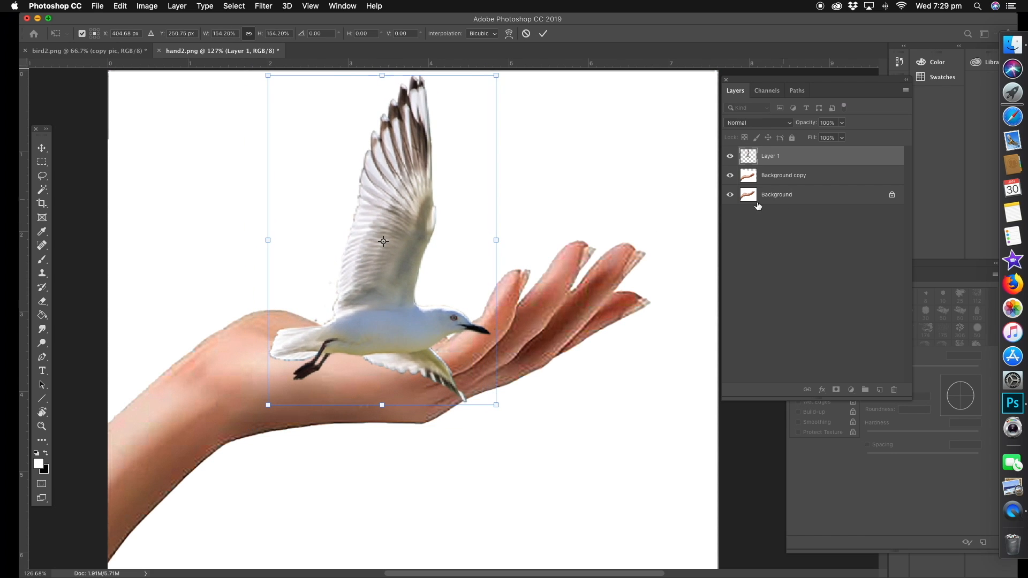
pyautogui.press('Return')
# Step: Move the Background copy hand further down beneath the enlarged bird and hide the original Background layer
pyautogui.click(782, 175)
pyautogui.moveTo(582, 290); pyautogui.dragTo(580, 323)
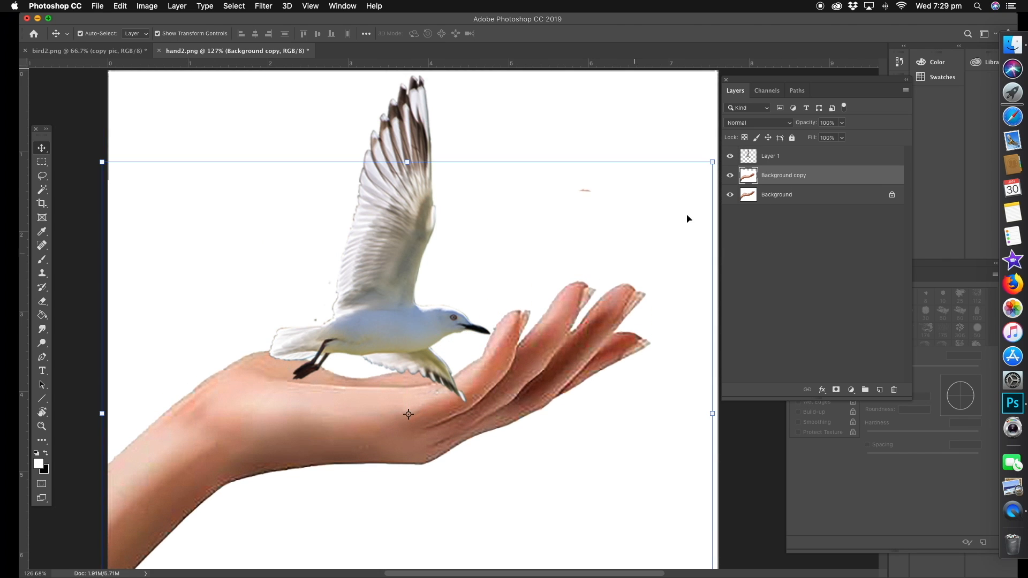
pyautogui.click(730, 194)
pyautogui.click(771, 156)
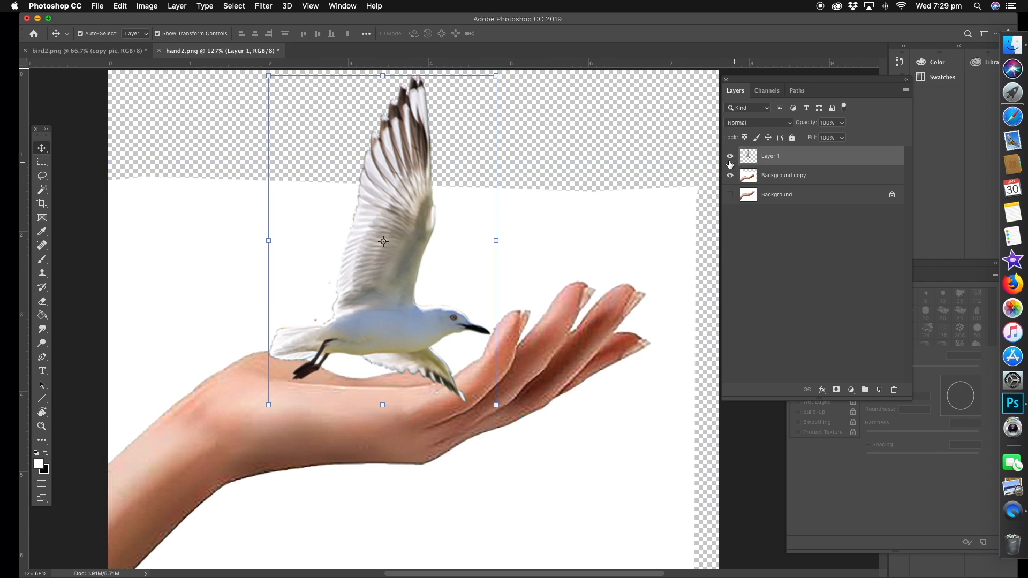
pyautogui.moveTo(408, 233)
pyautogui.mouseDown()
pyautogui.moveTo(416, 219)
pyautogui.moveTo(400, 242)
pyautogui.moveTo(405, 234)
pyautogui.mouseUp()
# Step: Examine the whole composite at 100%, then the bird's cut-out edges above the palm at 200% zoom
pyautogui.click(42, 426)
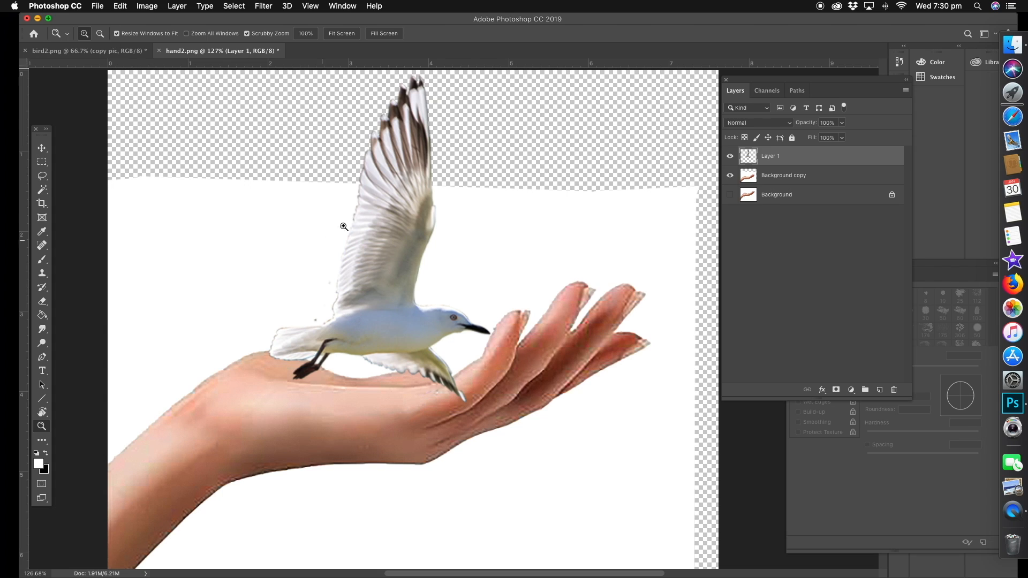
pyautogui.rightClick(463, 244)
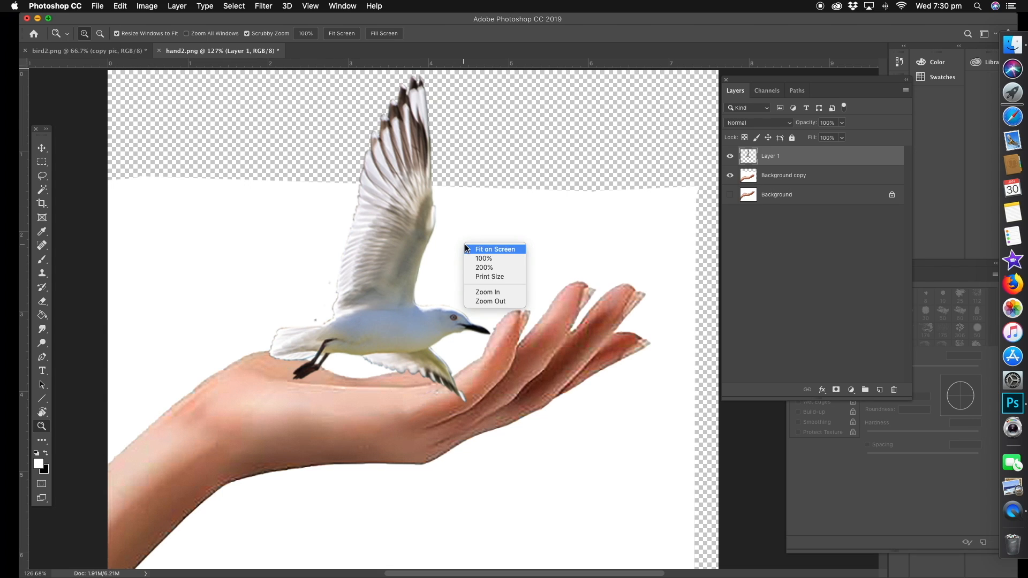
pyautogui.click(494, 248)
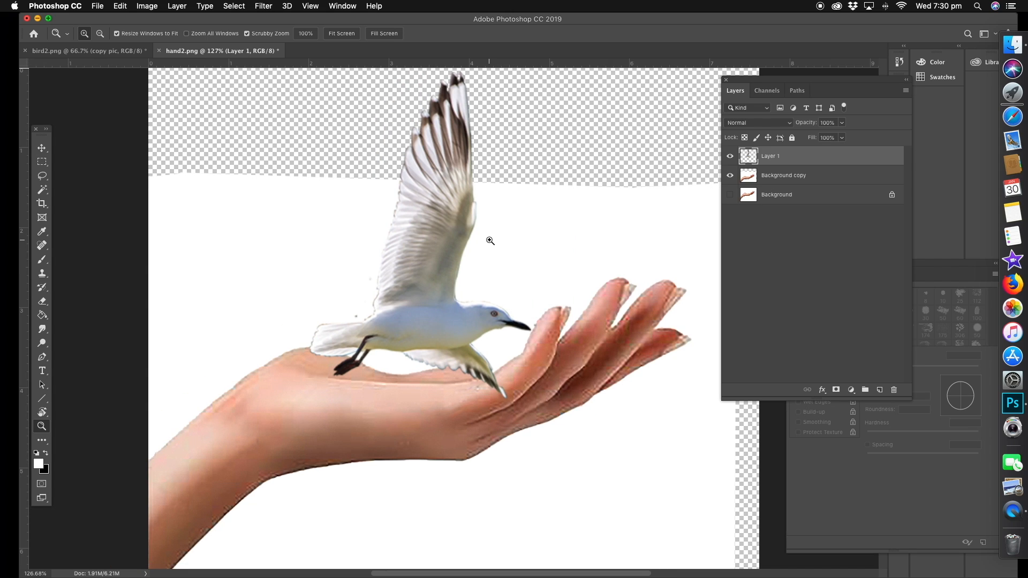
pyautogui.rightClick(507, 240)
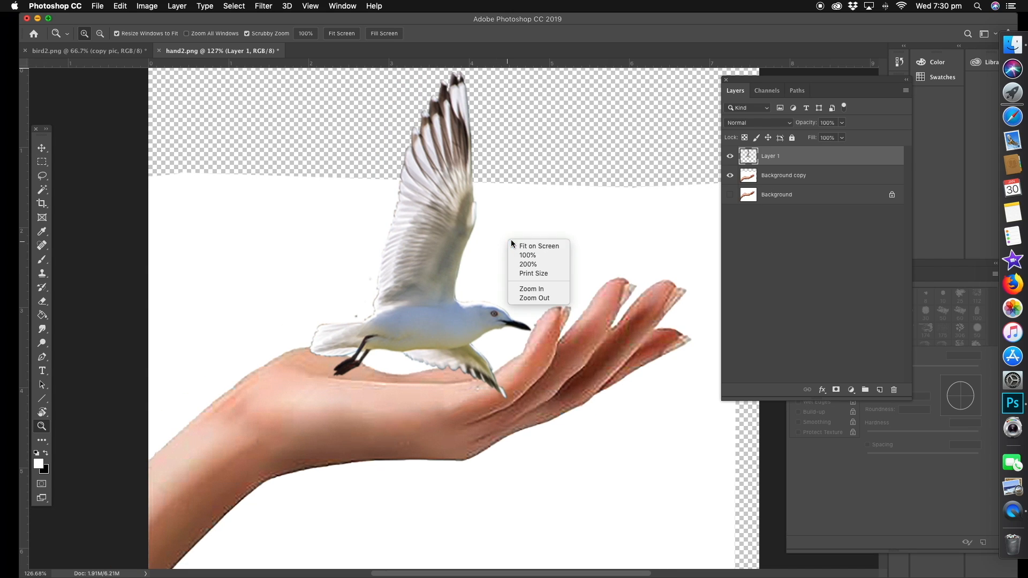
pyautogui.click(535, 297)
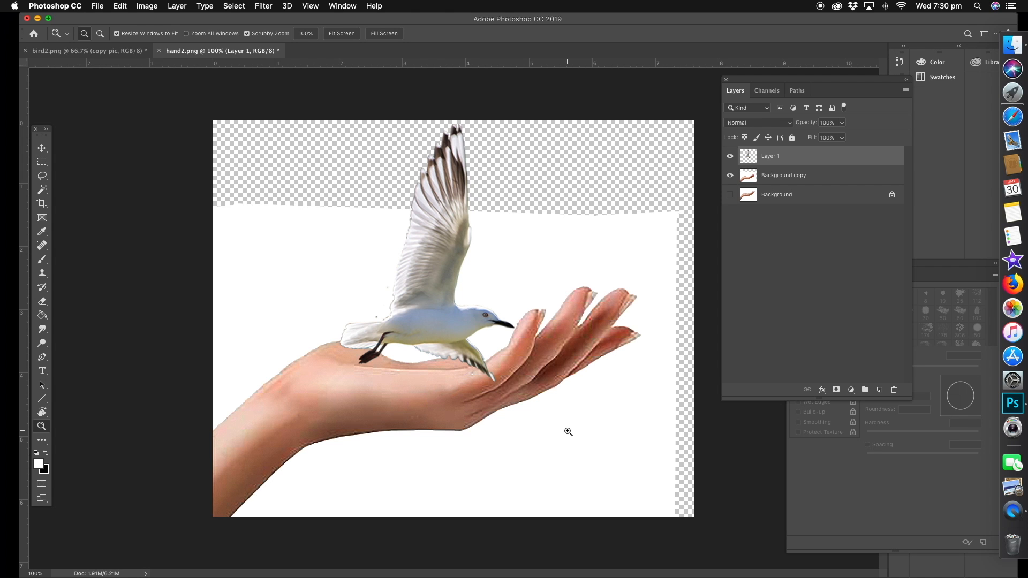
pyautogui.click(479, 327)
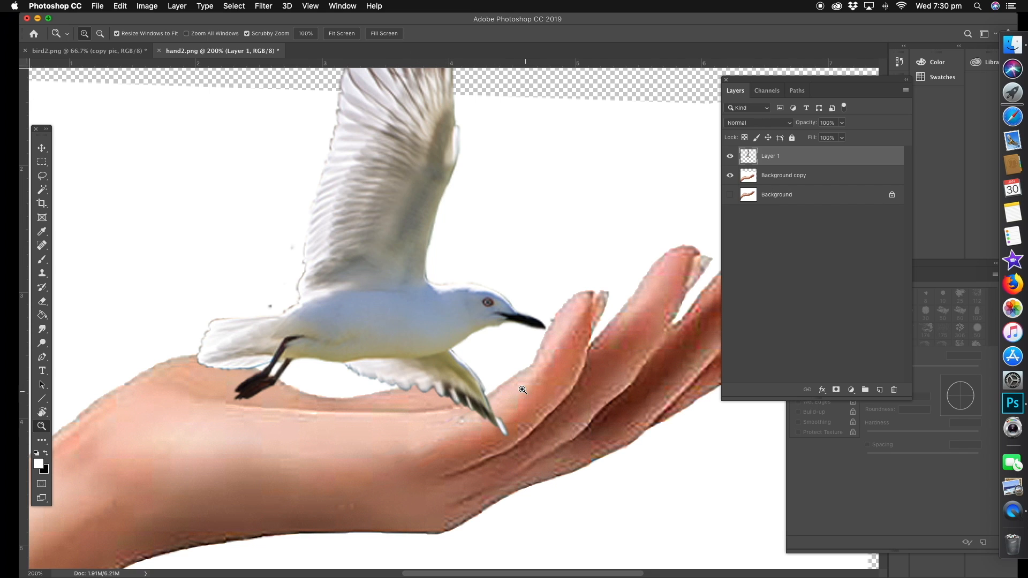
# Step: Lasso the palm area around the bird's lower wing tip on the Background copy layer and copy it
pyautogui.click(774, 180)
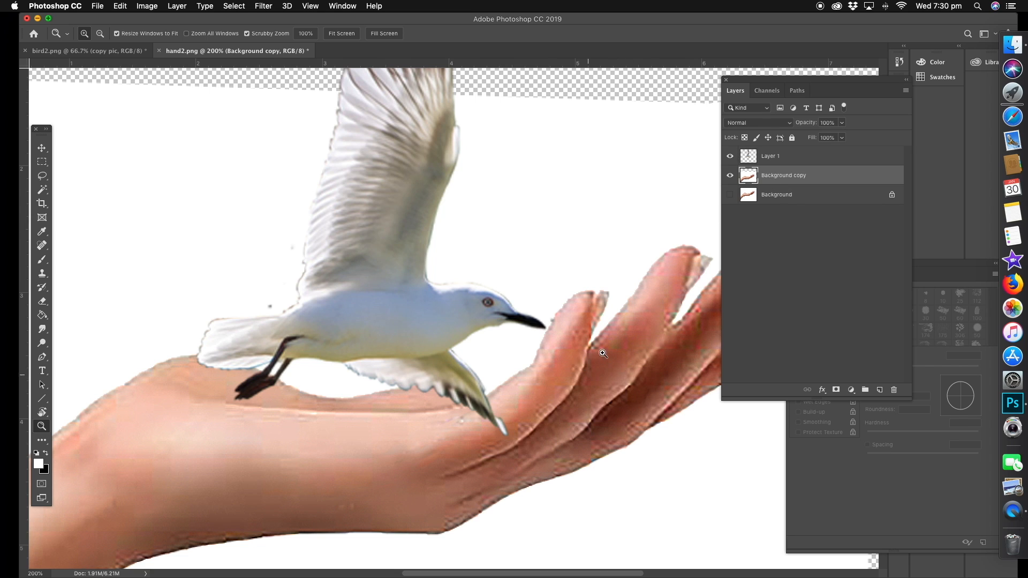
pyautogui.click(41, 178)
pyautogui.click(42, 181)
pyautogui.click(67, 172)
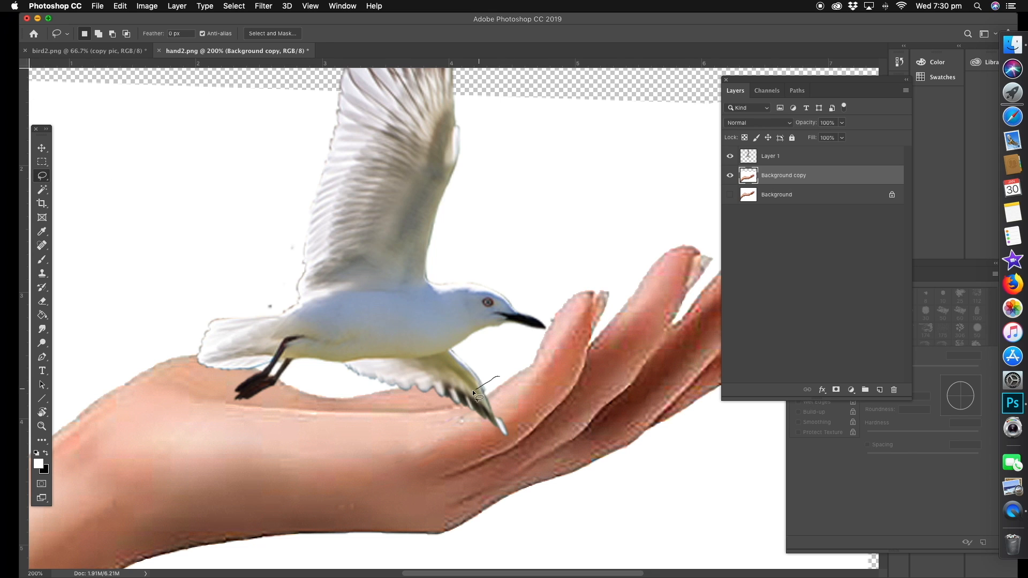
pyautogui.moveTo(505, 377); pyautogui.dragTo(506, 378)
pyautogui.click(120, 6)
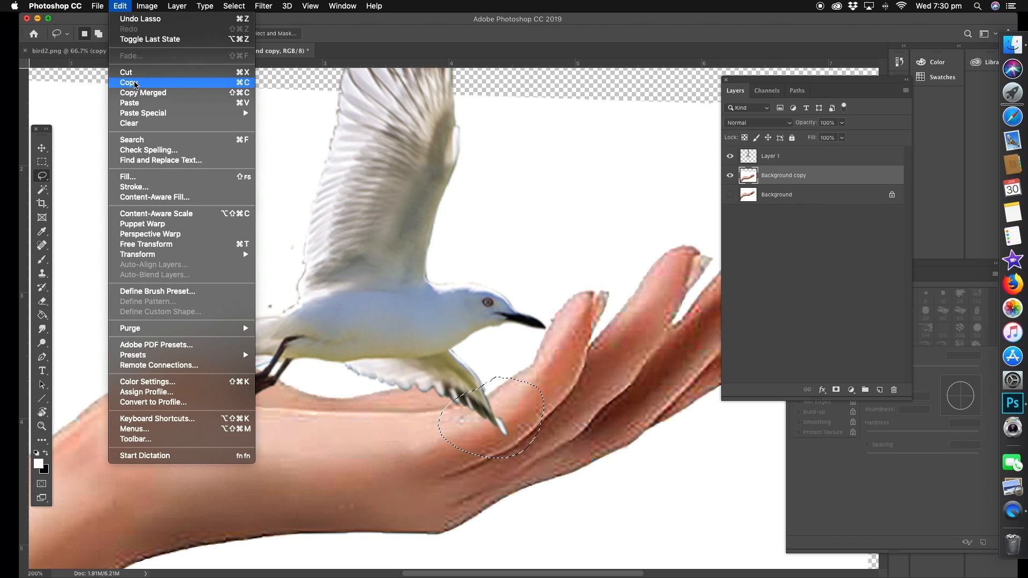
pyautogui.click(150, 85)
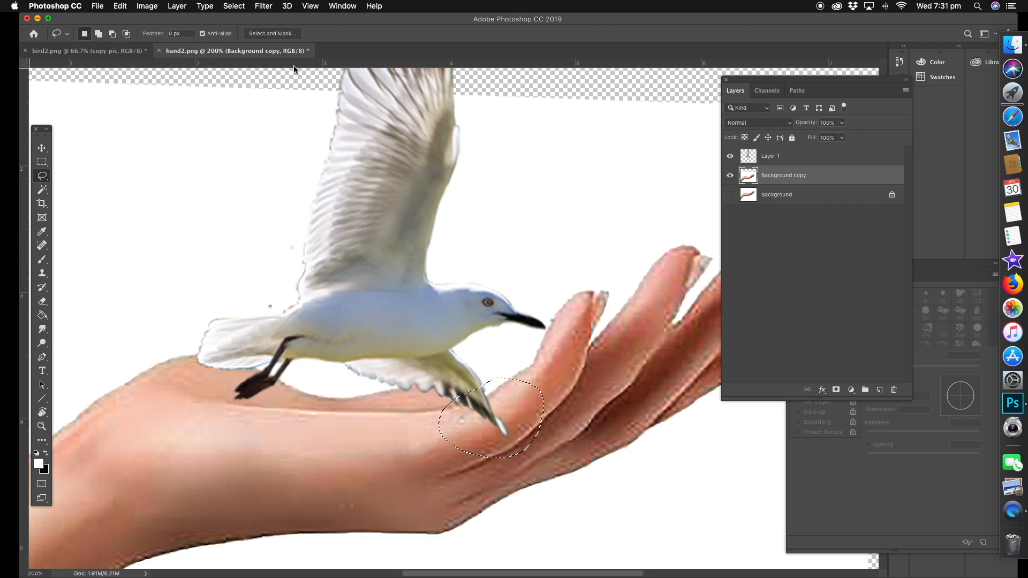
# Step: Paste the copied palm patch as a new layer above the bird on Layer 1
pyautogui.click(779, 159)
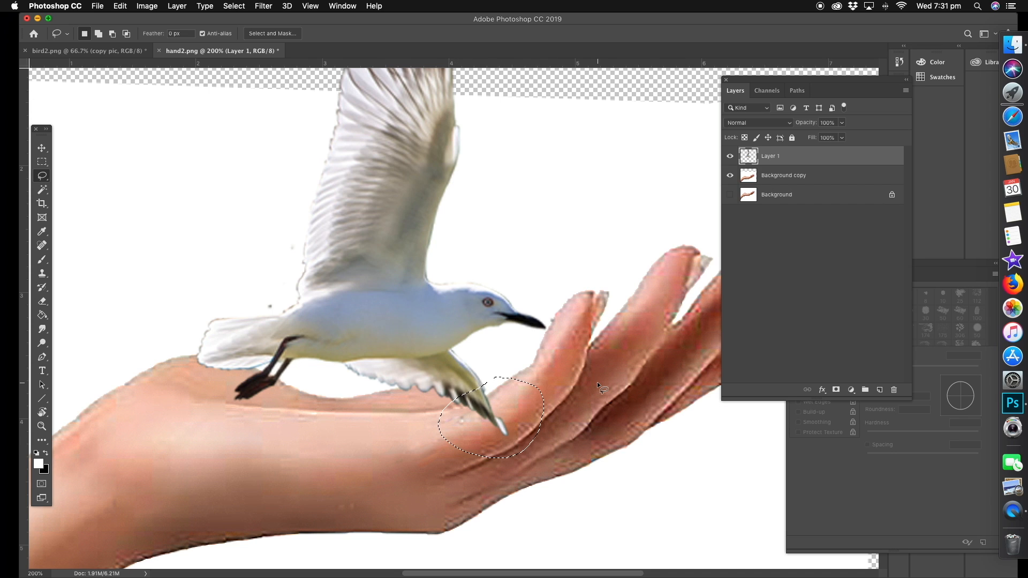
pyautogui.click(120, 6)
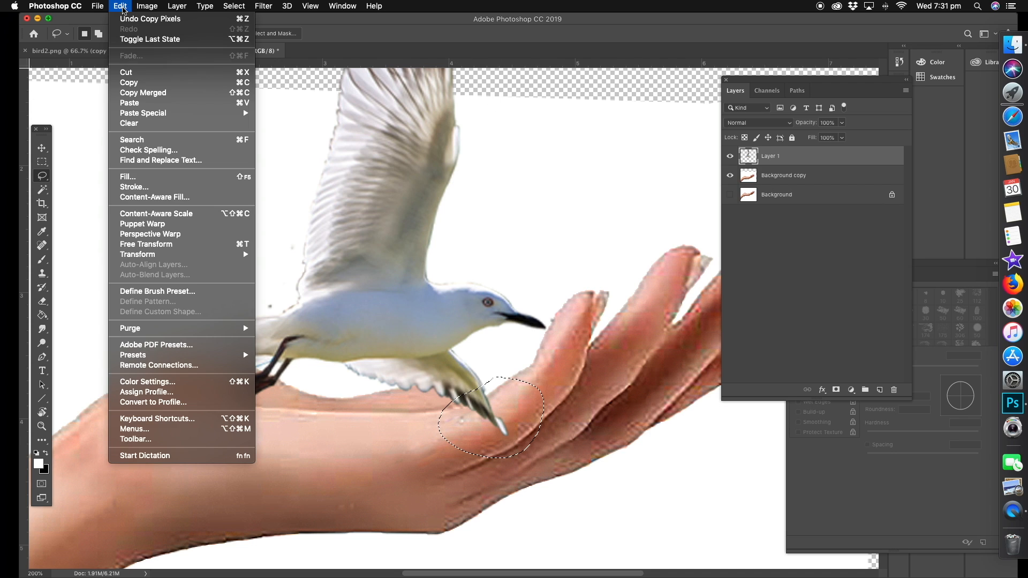
pyautogui.click(129, 103)
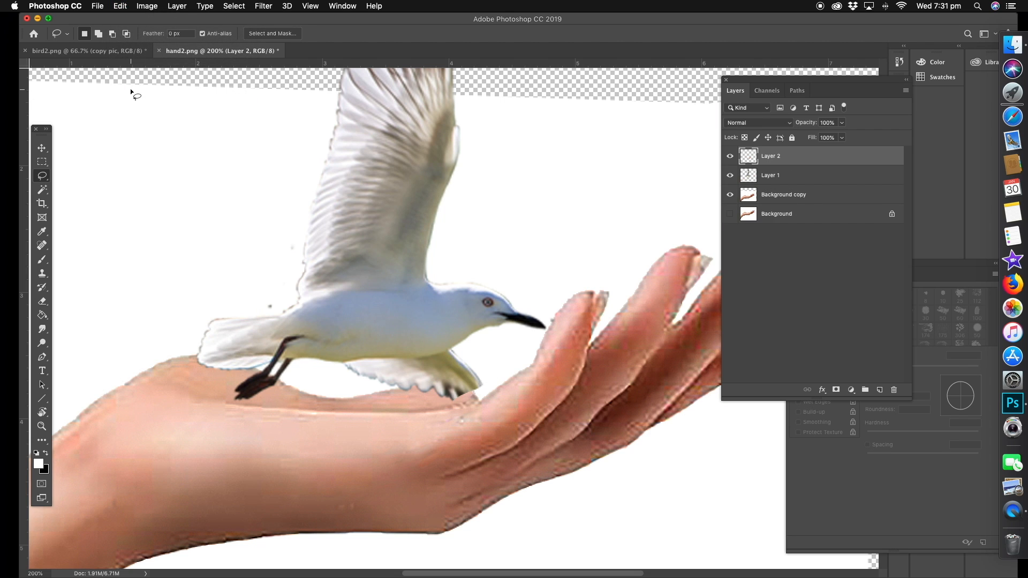
pyautogui.doubleClick(785, 157)
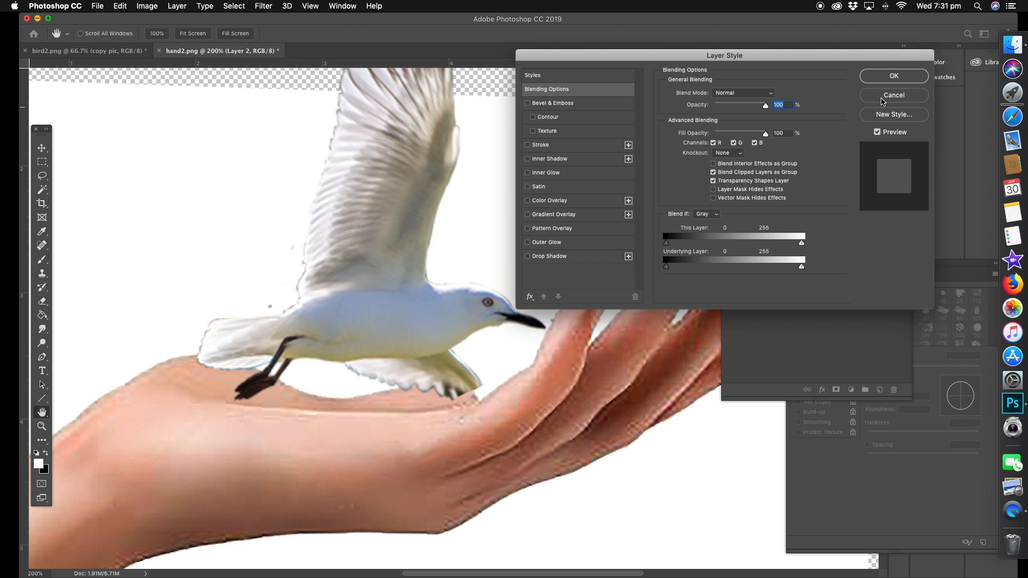
pyautogui.click(883, 98)
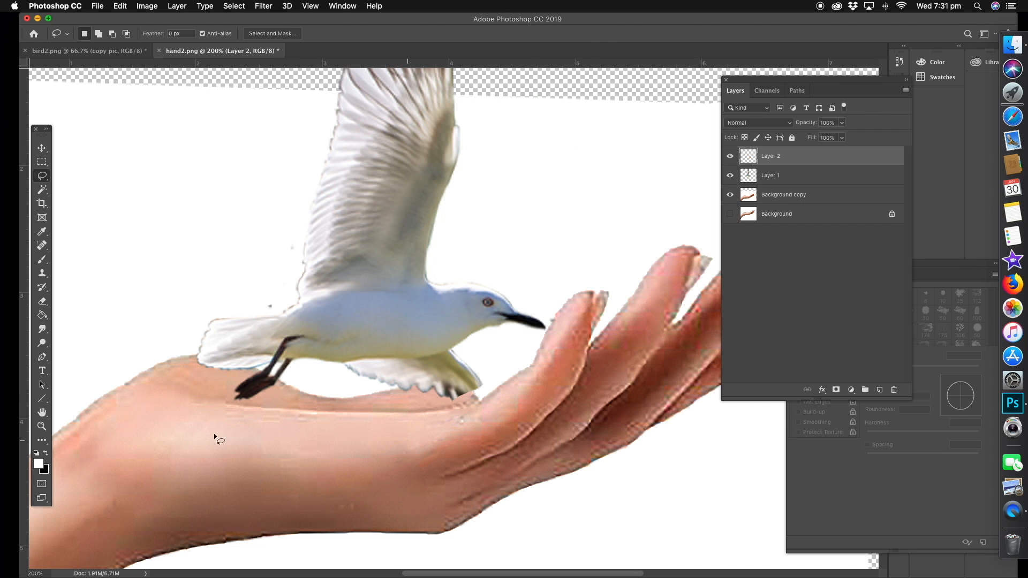
# Step: Lasso the part of the pasted patch above the palm's edge on Layer 2 and cut it away from the wing
pyautogui.click(42, 426)
pyautogui.click(480, 419)
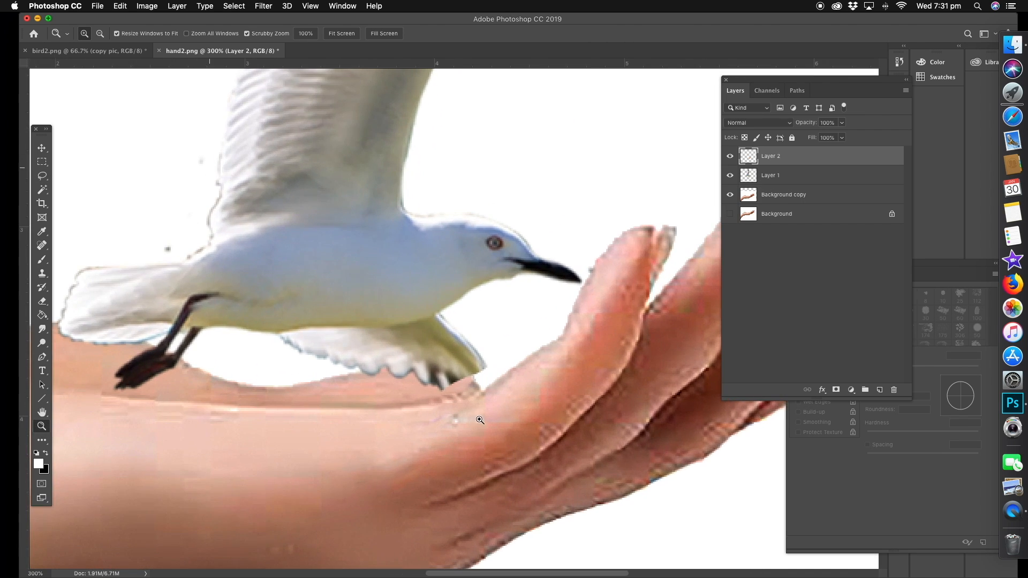
pyautogui.click(478, 417)
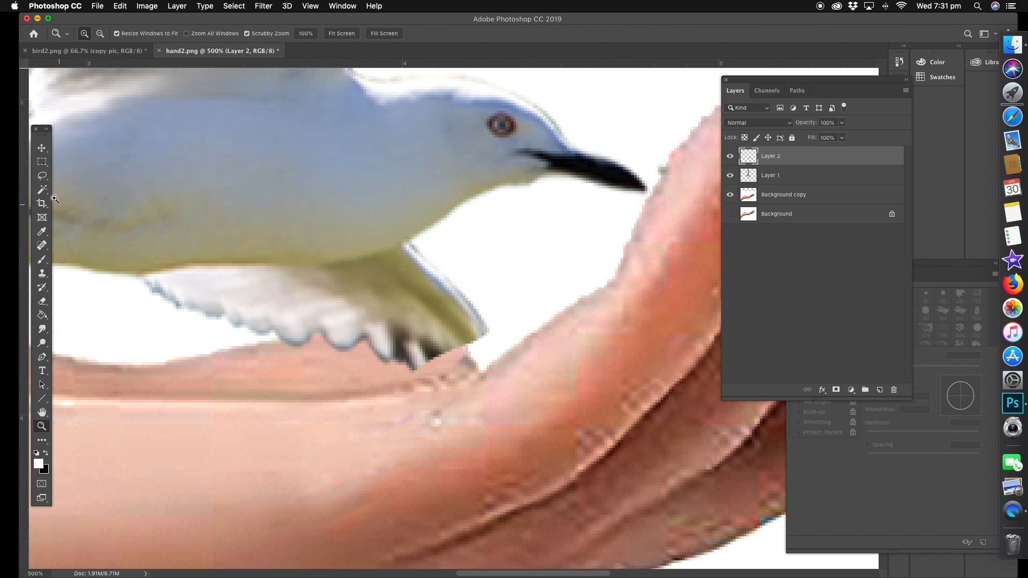
pyautogui.click(42, 176)
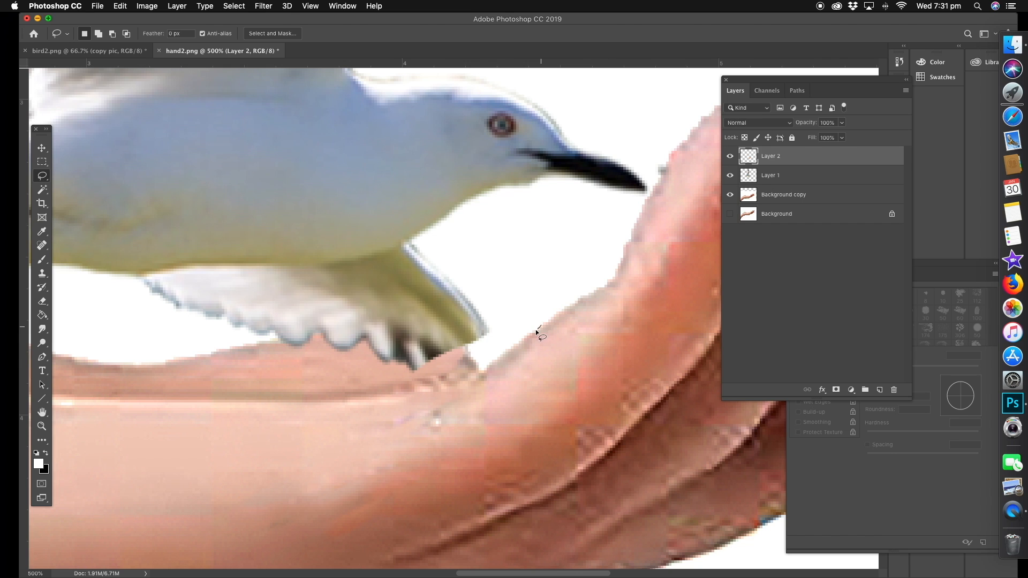
pyautogui.moveTo(532, 326); pyautogui.dragTo(534, 324)
pyautogui.click(581, 200)
pyautogui.moveTo(445, 323); pyautogui.dragTo(532, 314)
pyautogui.click(120, 7)
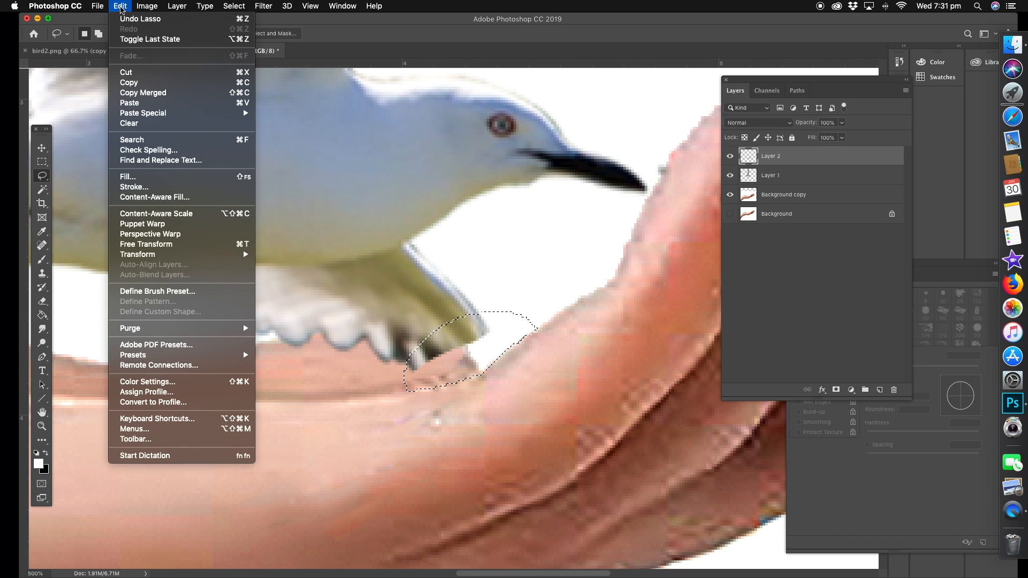
pyautogui.click(128, 73)
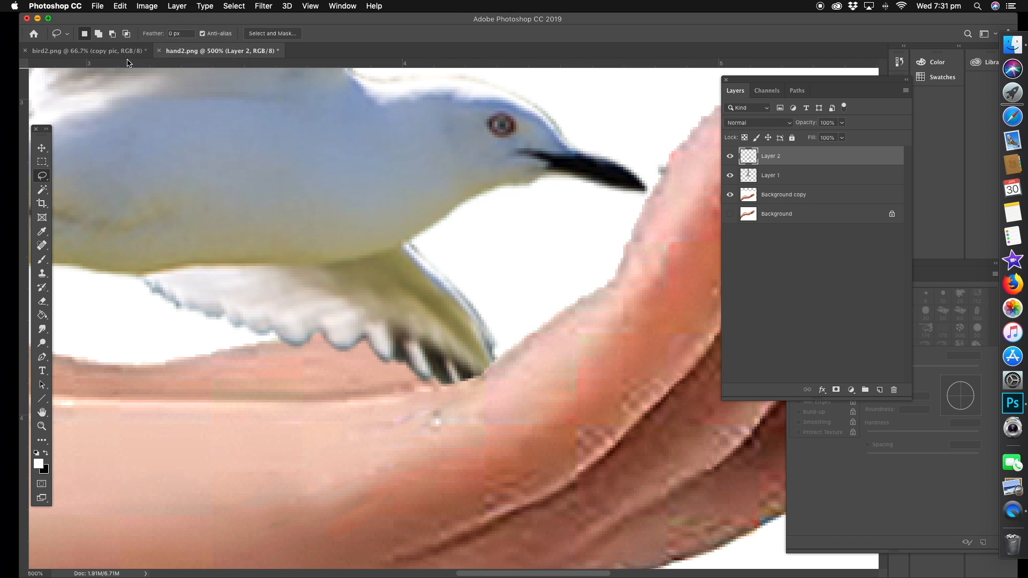
# Step: Fit the whole composite on screen and add a blank layer directly above the hidden Background layer
pyautogui.click(42, 426)
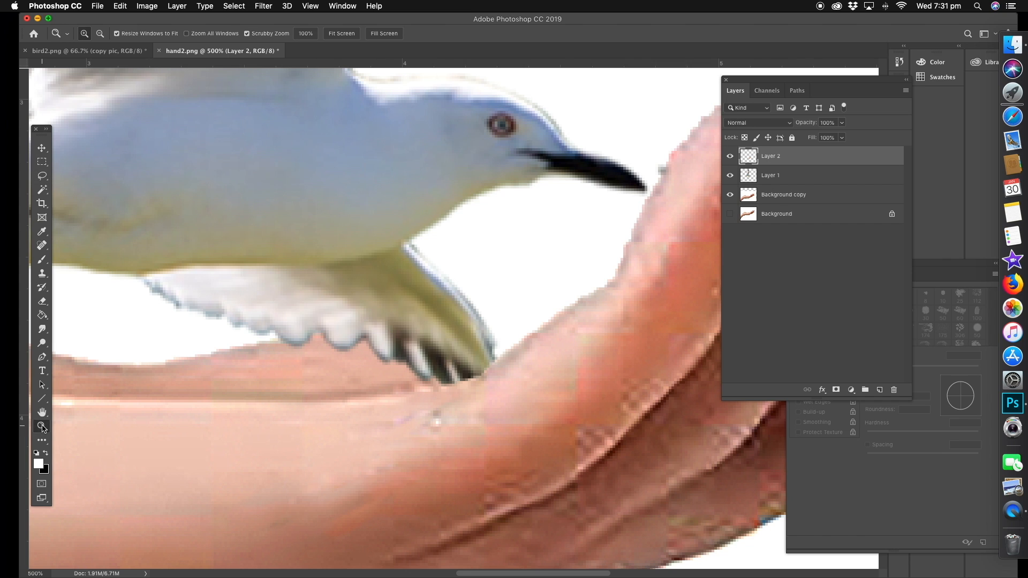
pyautogui.rightClick(367, 287)
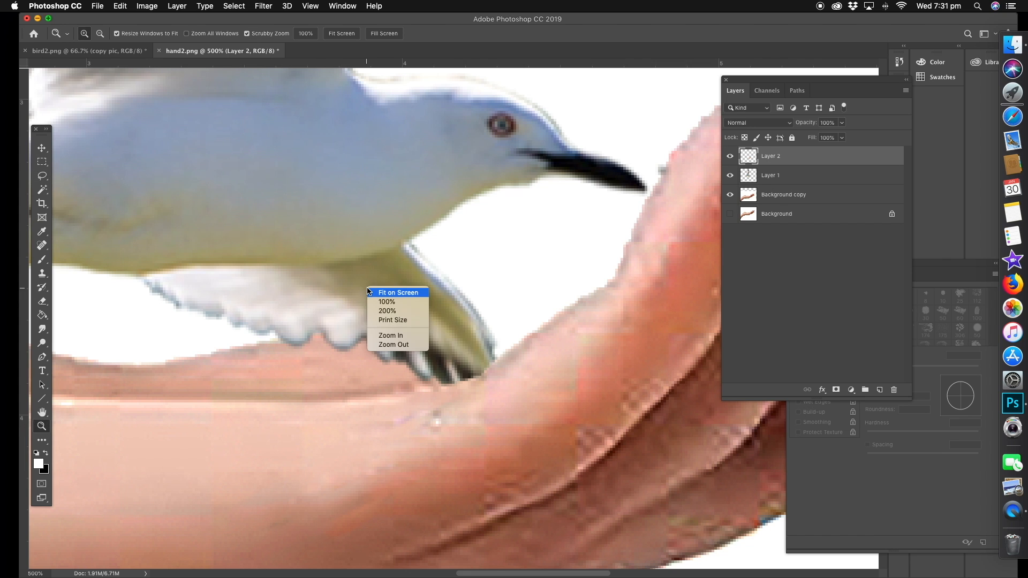
pyautogui.click(381, 294)
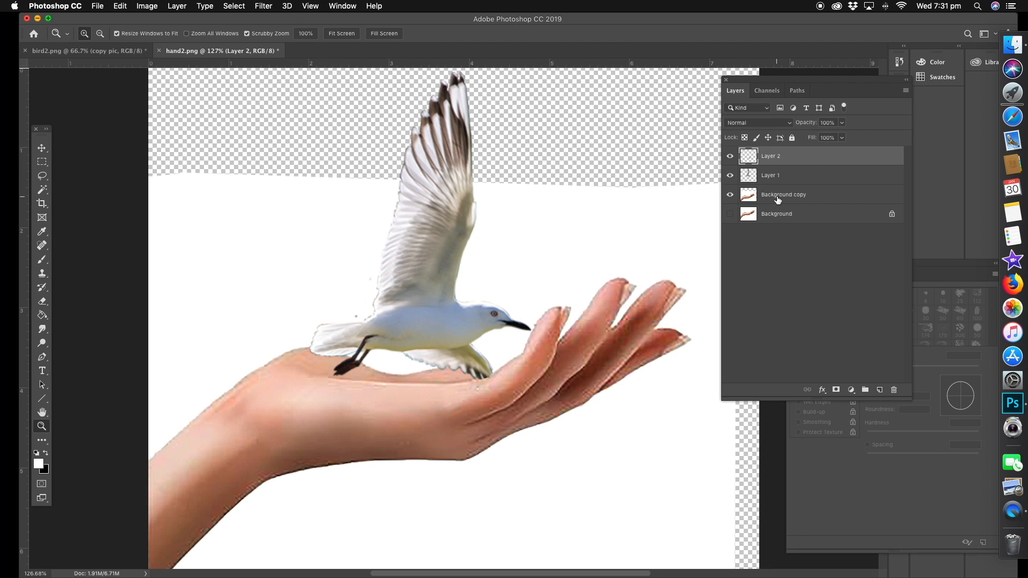
pyautogui.click(785, 215)
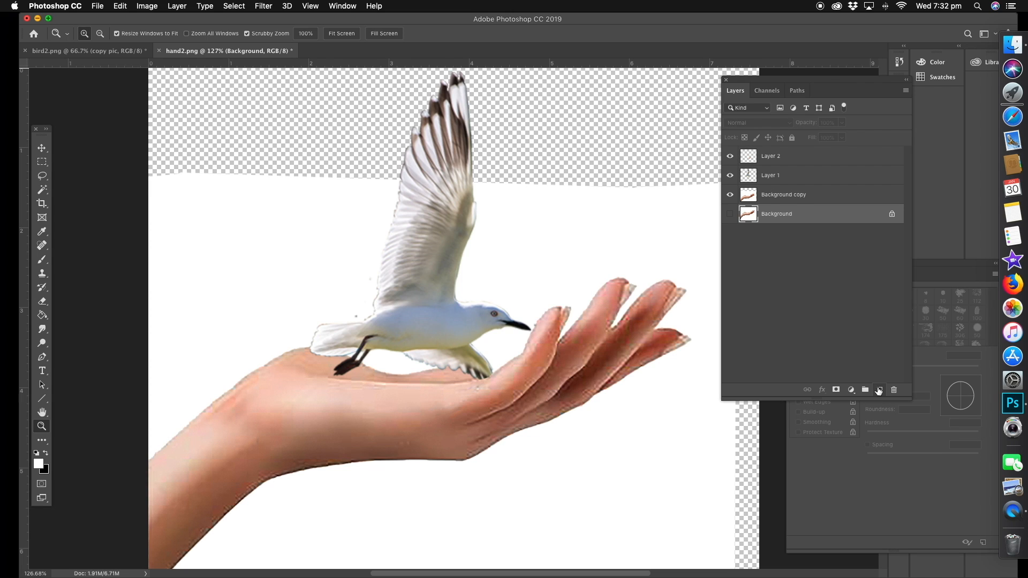
pyautogui.click(880, 391)
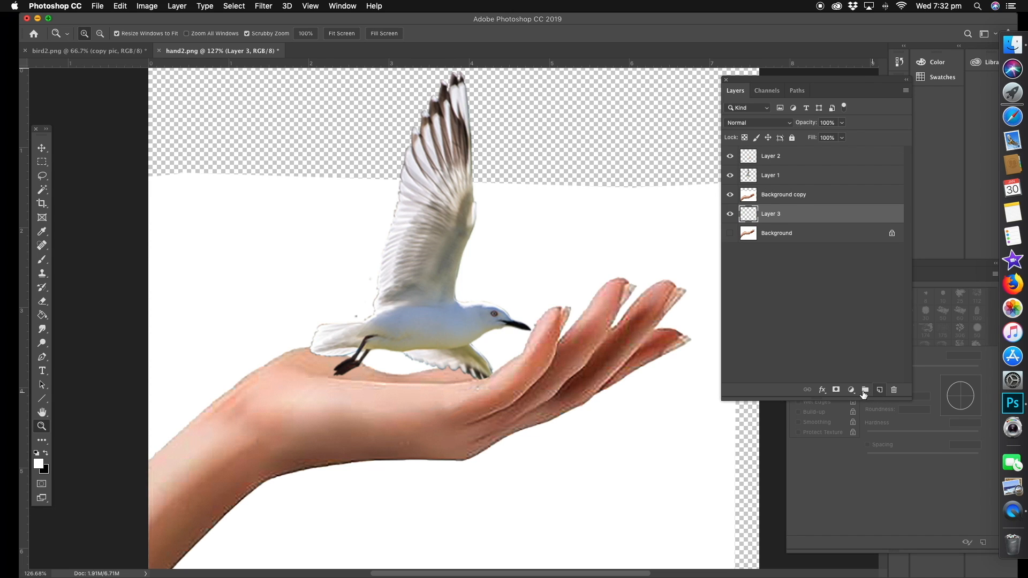
# Step: Choose an off-white foreground colour and fill the blank Layer 3 with it using the Paint Bucket
pyautogui.click(43, 317)
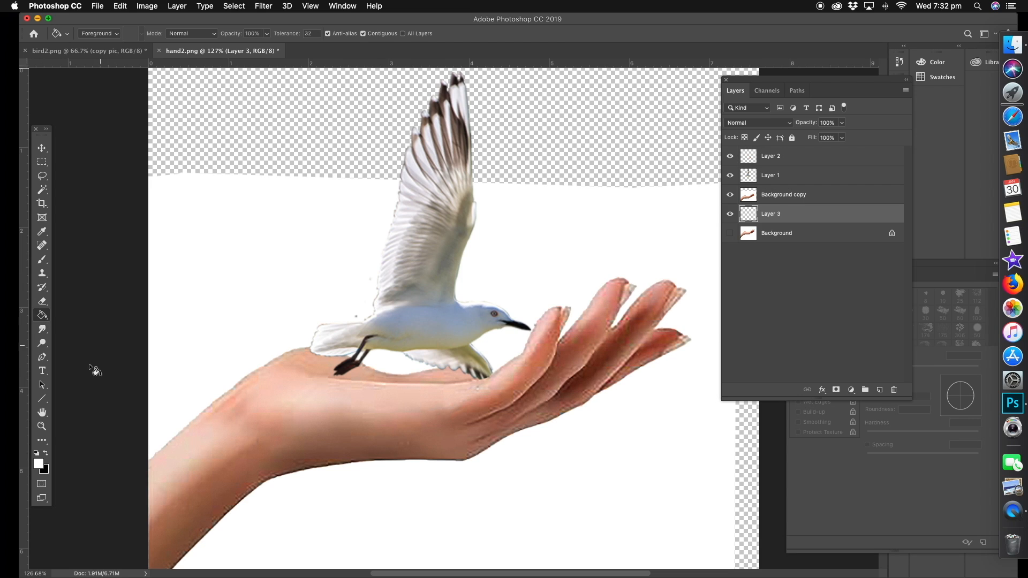
pyautogui.click(41, 466)
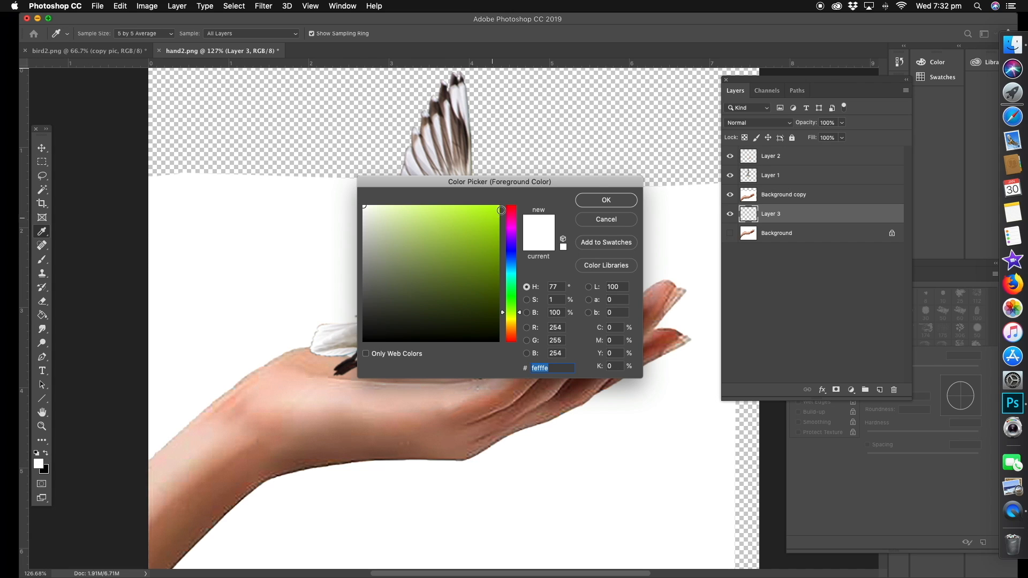
pyautogui.click(489, 234)
pyautogui.click(495, 219)
pyautogui.click(497, 209)
pyautogui.click(383, 218)
pyautogui.click(365, 208)
pyautogui.click(588, 205)
pyautogui.press('g')
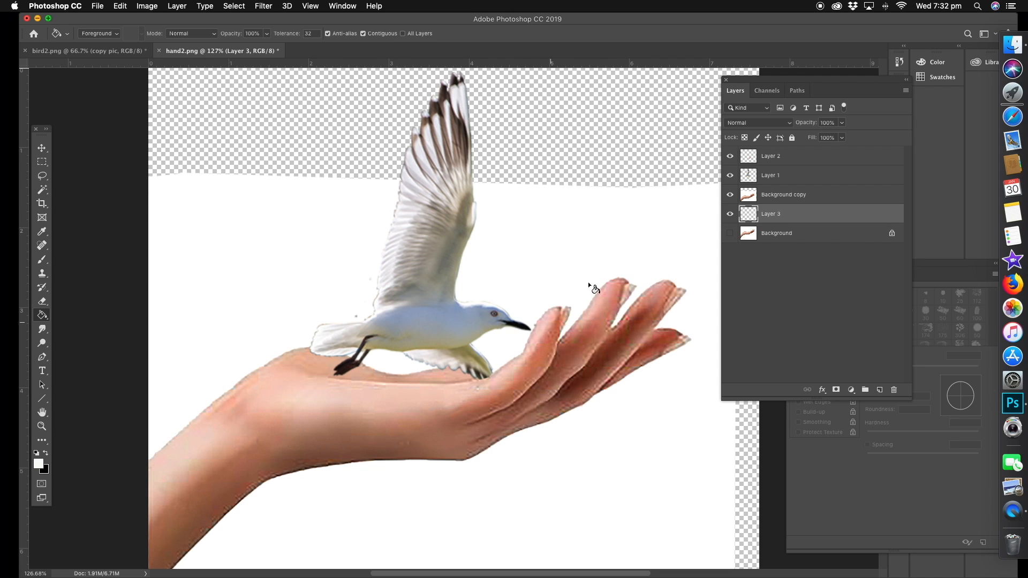
pyautogui.click(577, 167)
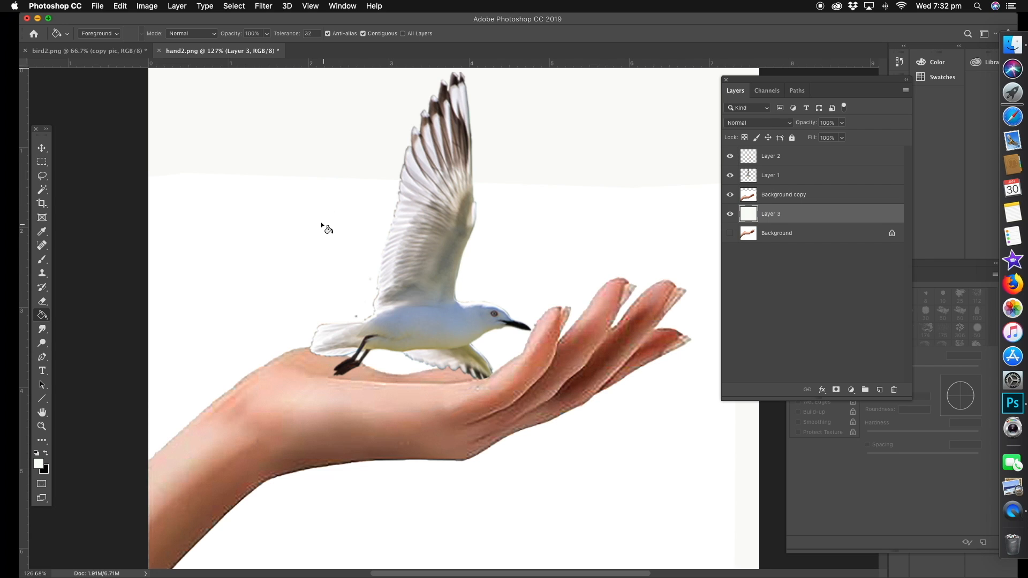
# Step: Switch to the Eyedropper for colour sampling and return to the Paint Bucket with Layer 3 active
pyautogui.click(42, 234)
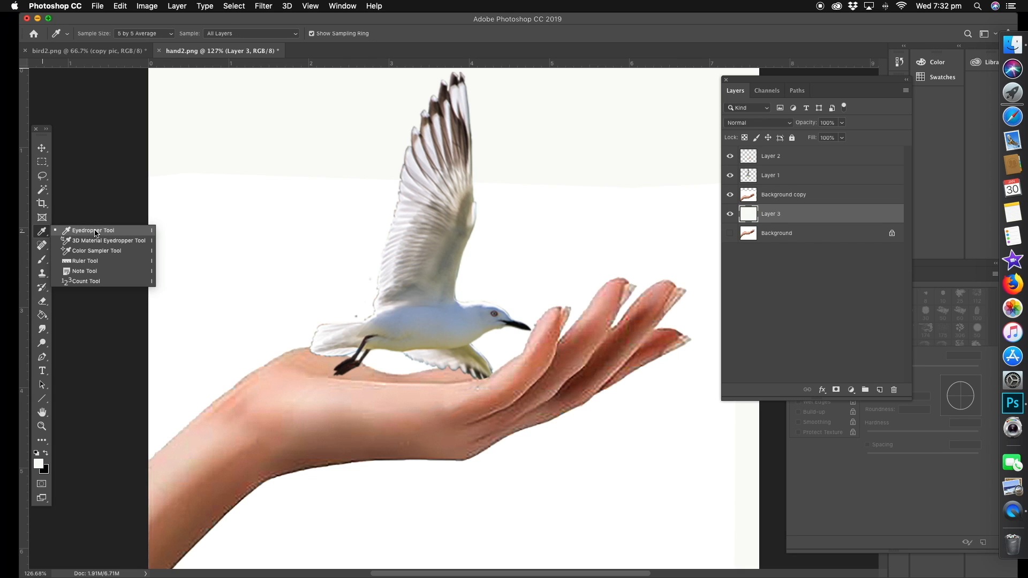
pyautogui.click(95, 231)
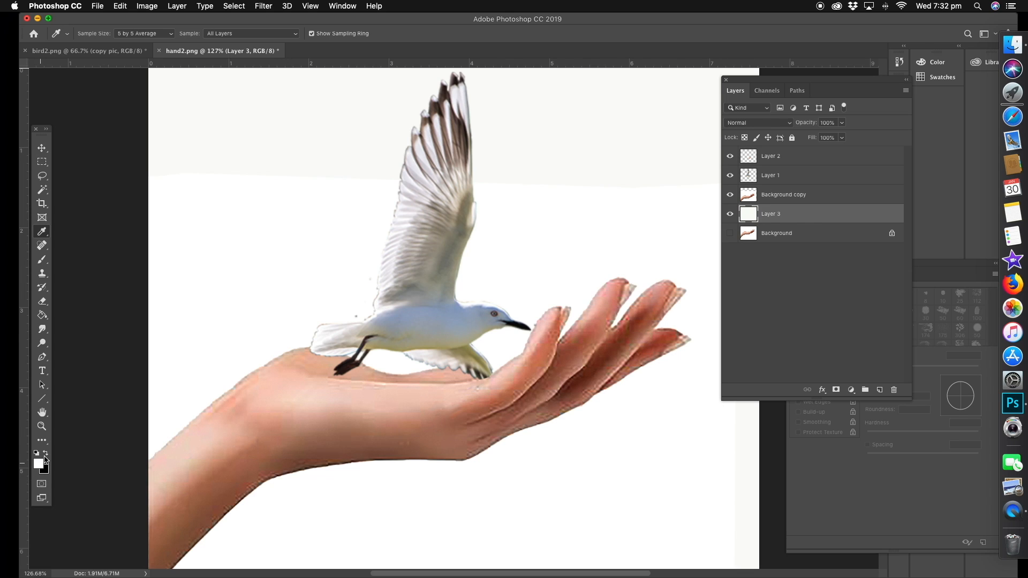
pyautogui.click(42, 314)
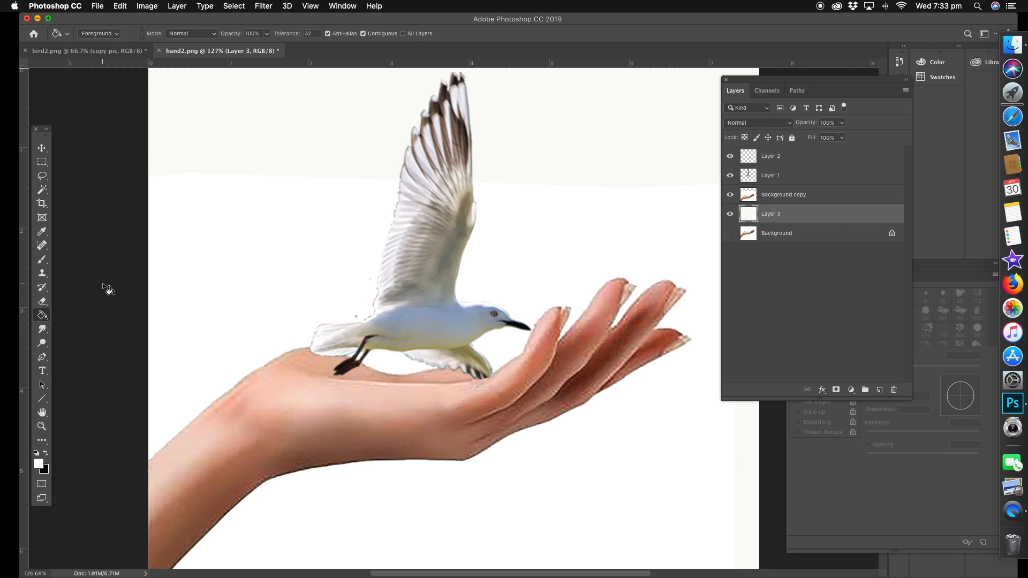